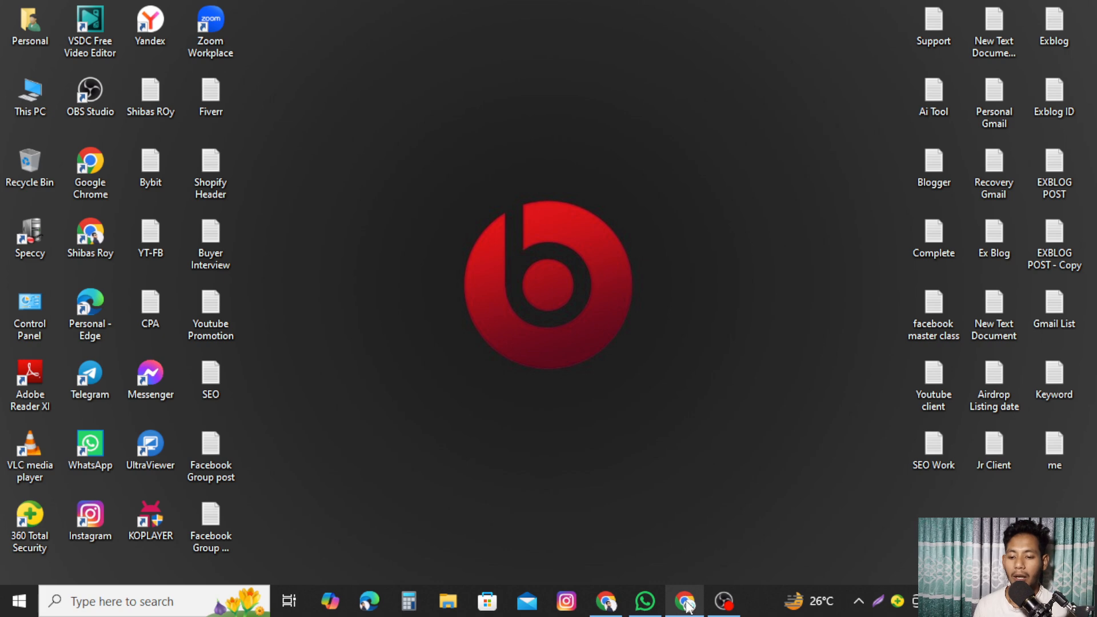
- Bring up the Google Docs outline and highlight its title, Canva Design Bangla Tutorial 2025
left_click(676, 545)
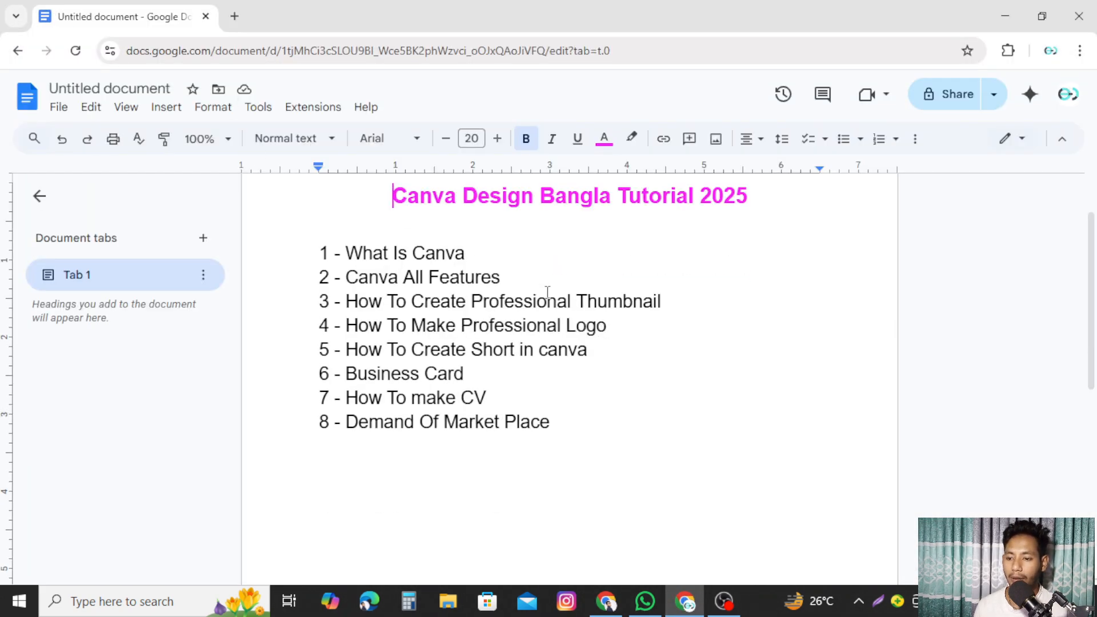
left_click_drag(390, 199, 761, 205)
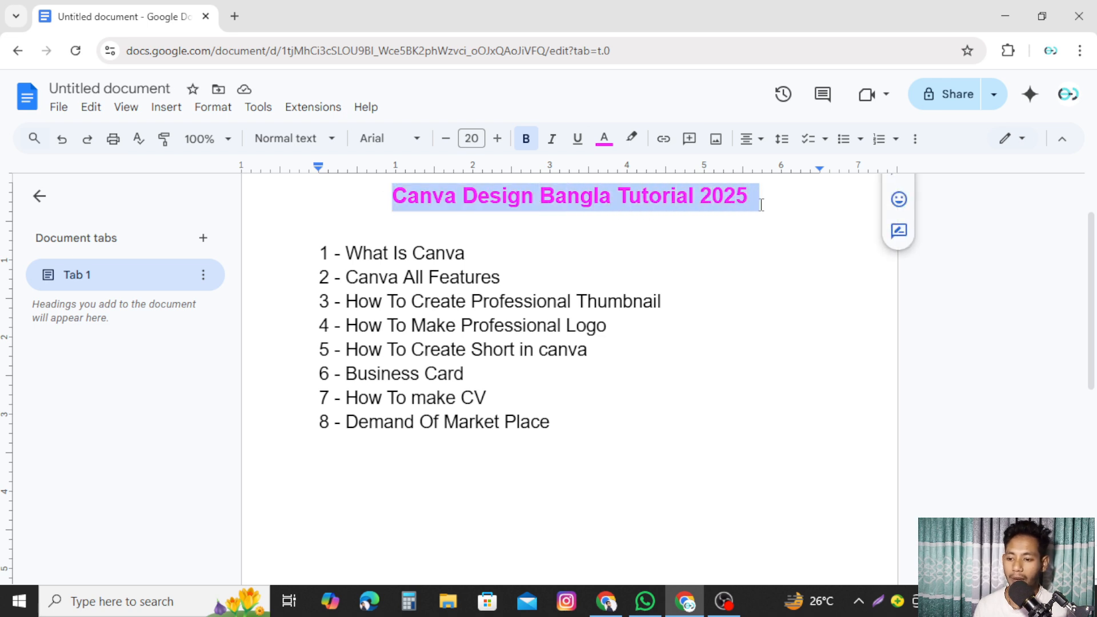
left_click(795, 309)
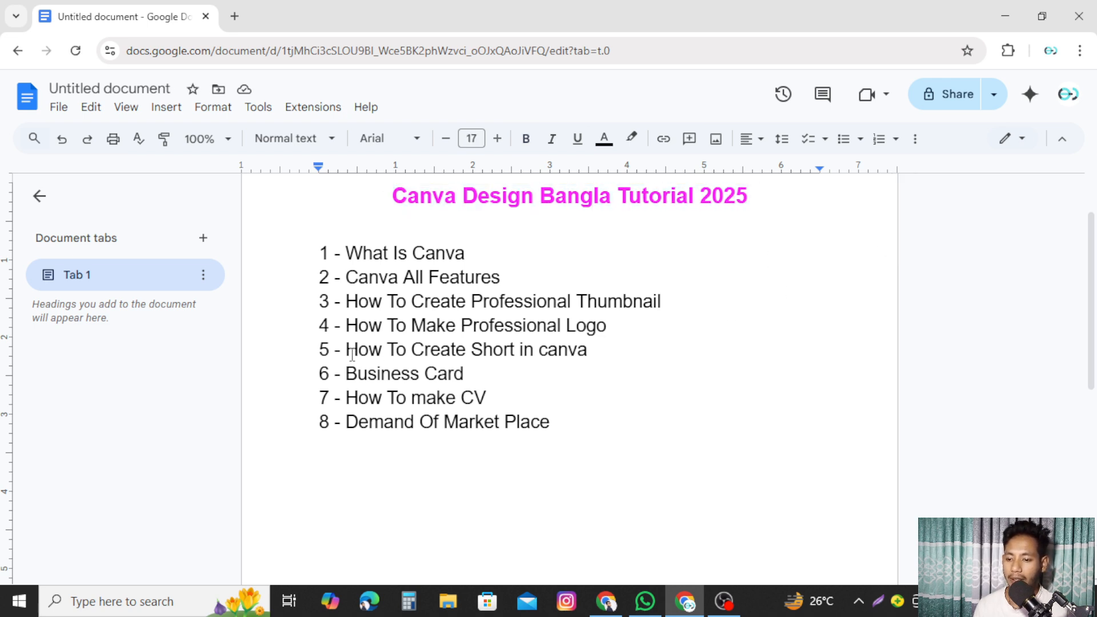
- Highlight the lessons How To Create Short in canva, Business Card and Demand Of Market Place
left_click_drag(347, 355, 594, 356)
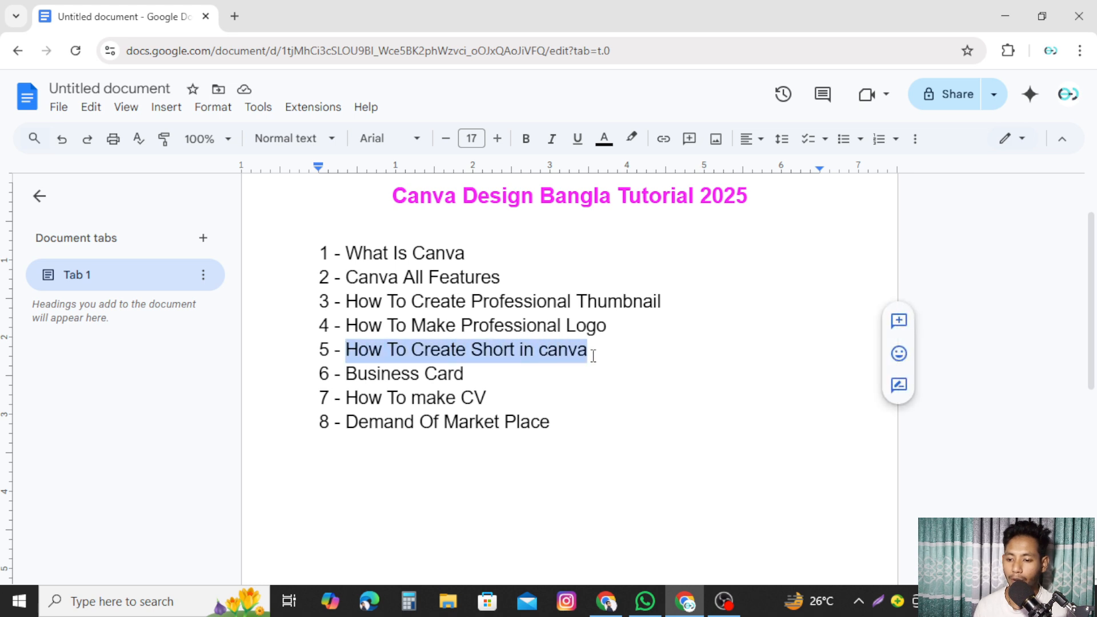
left_click(642, 351)
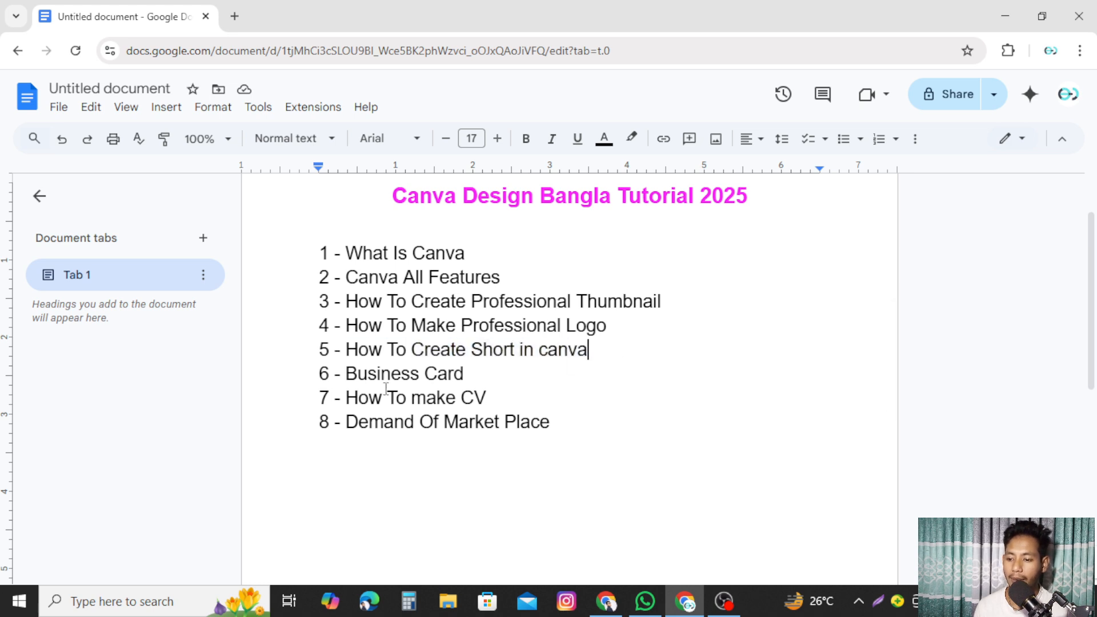
left_click_drag(347, 375, 474, 376)
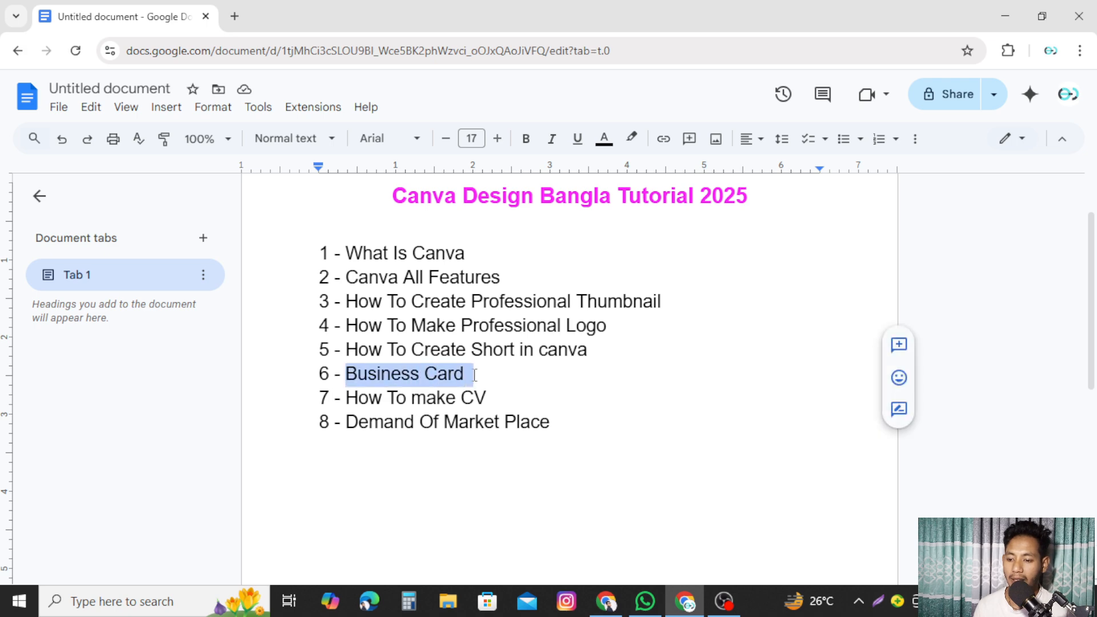
left_click(529, 377)
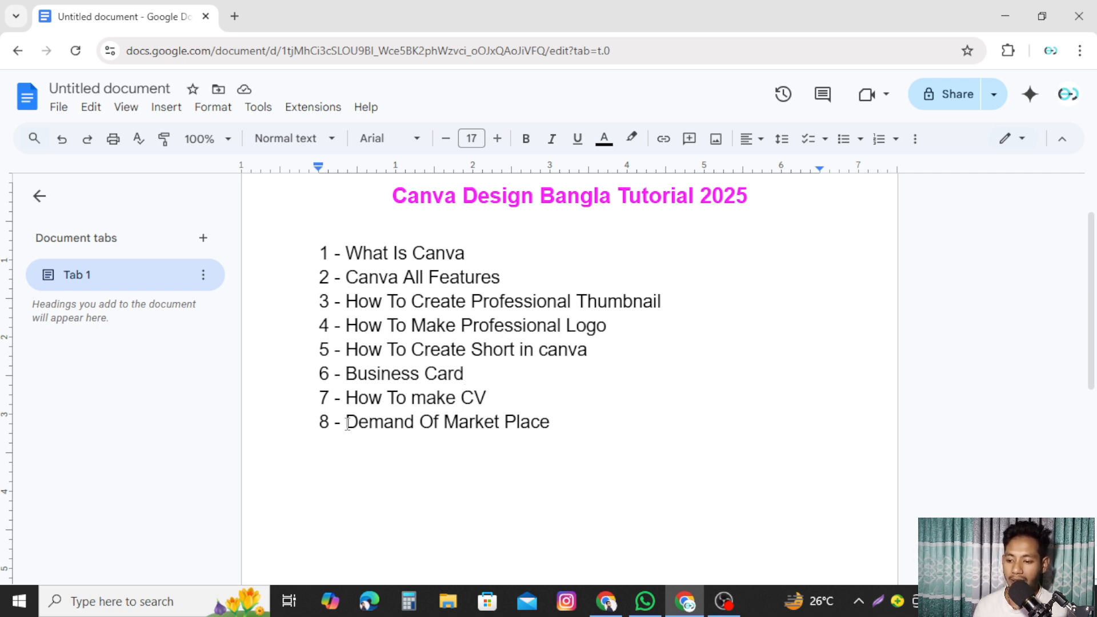
left_click_drag(347, 425, 572, 424)
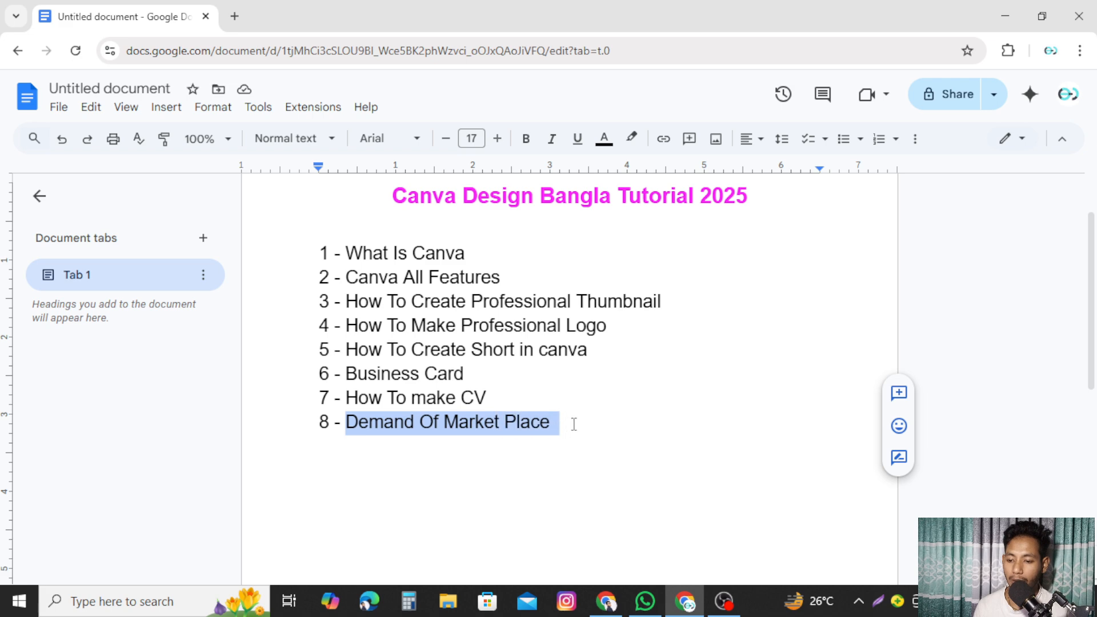
left_click(574, 424)
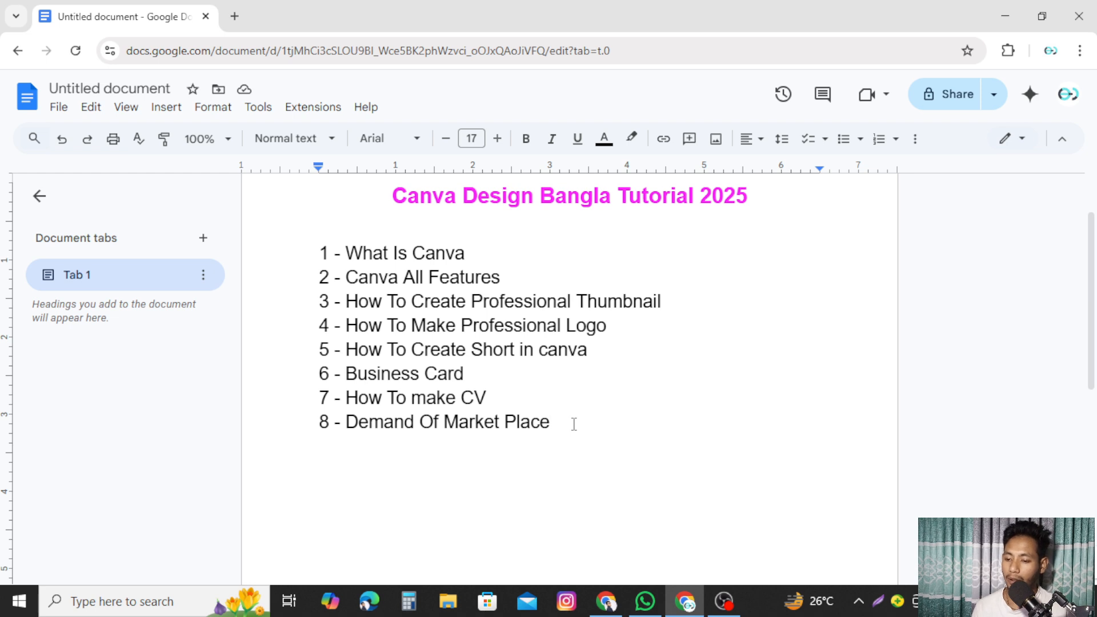
left_click_drag(347, 374, 465, 374)
left_click(508, 375)
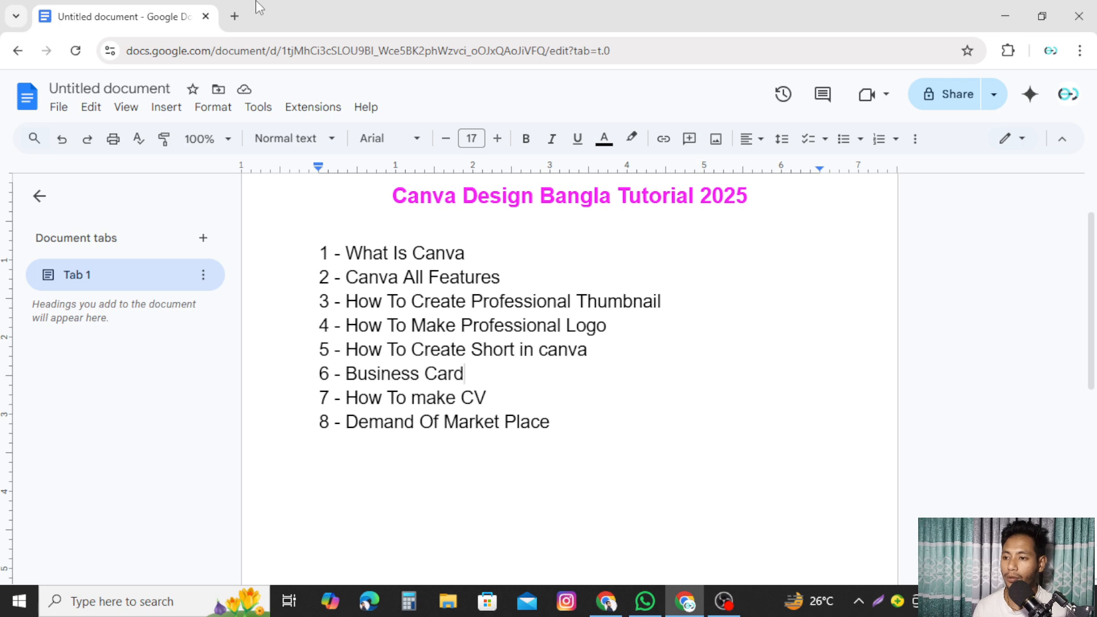
- Open fiverr.com in a new browser tab and scroll down its homepage
left_click(235, 16)
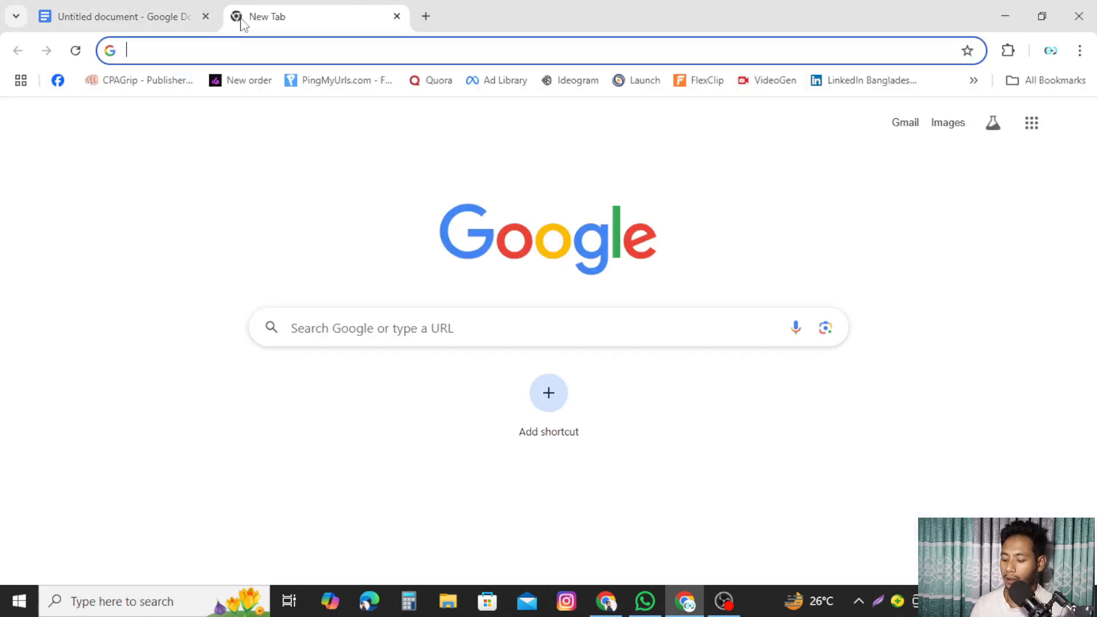
type("fi")
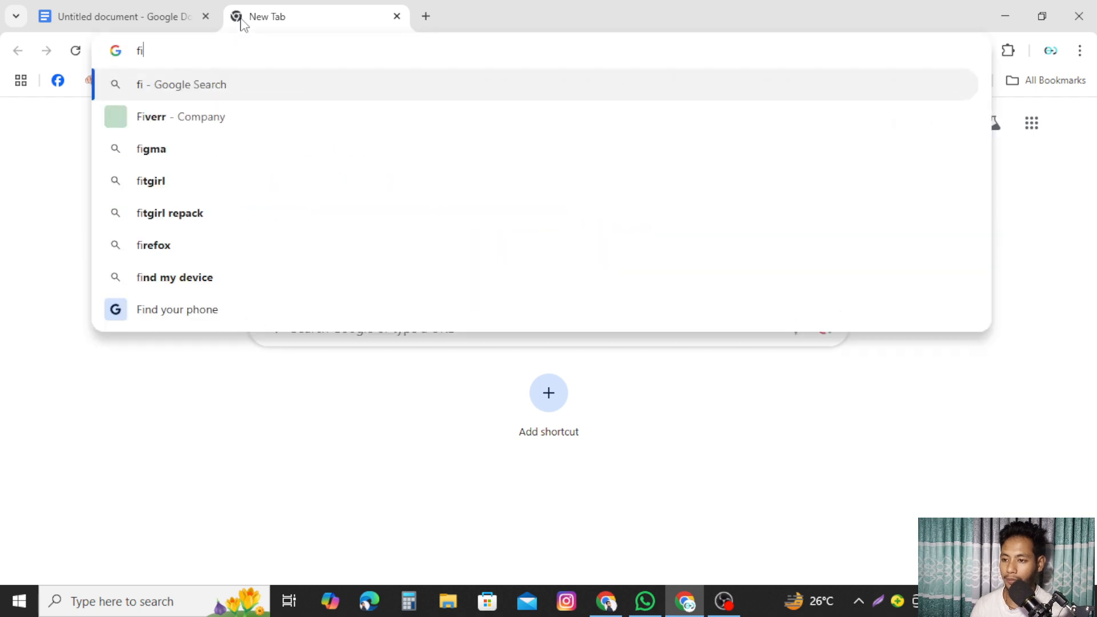
type("verr.c")
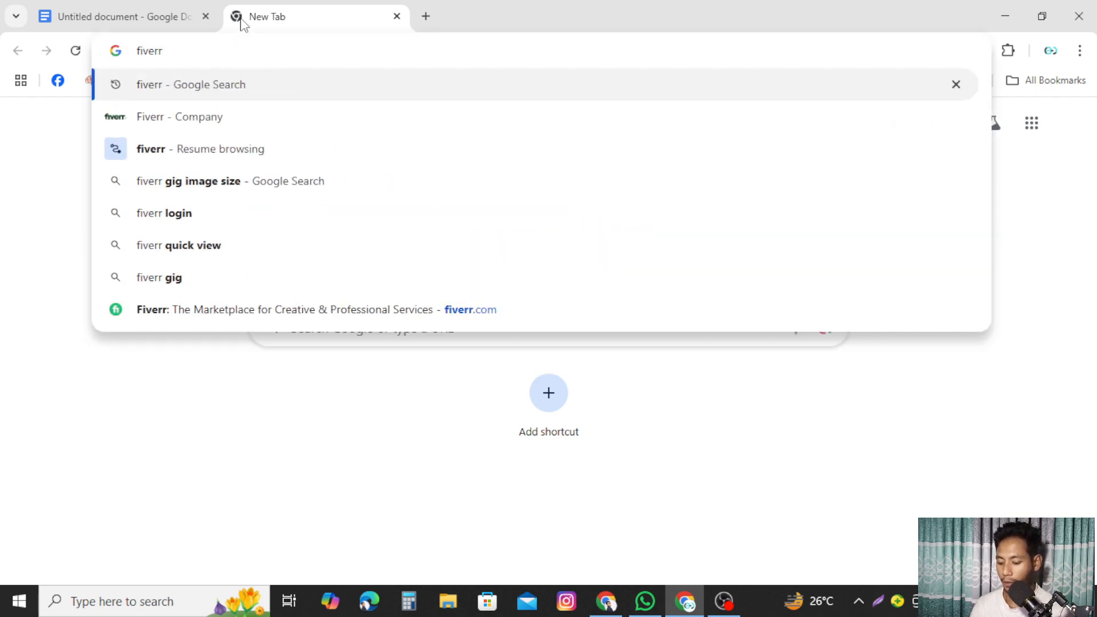
type("om")
key("Return")
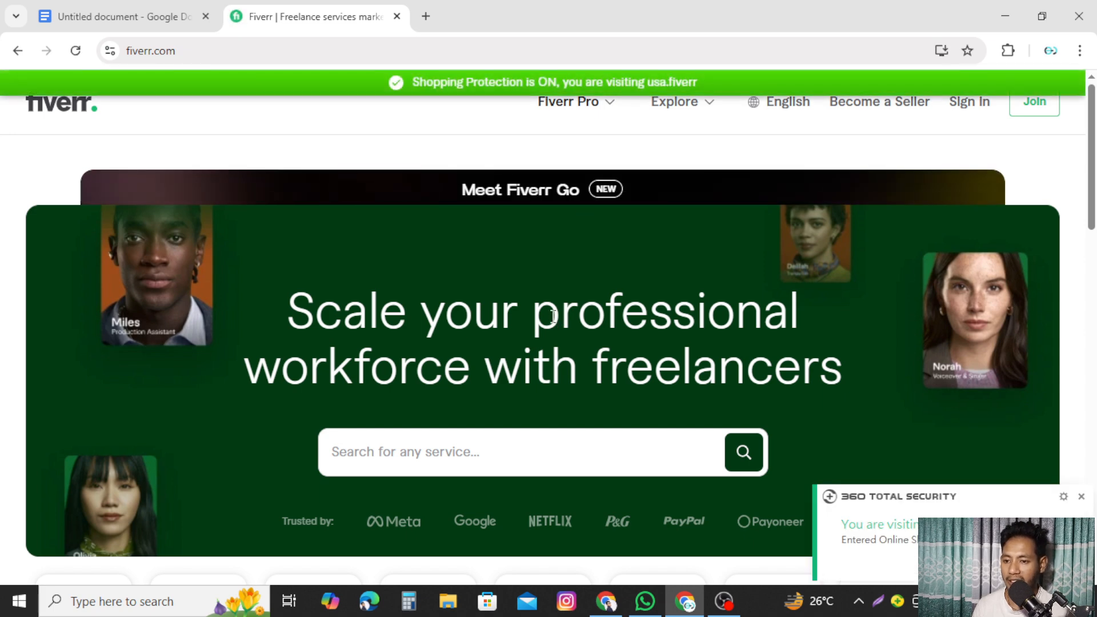
scroll(551, 324, "down", 3)
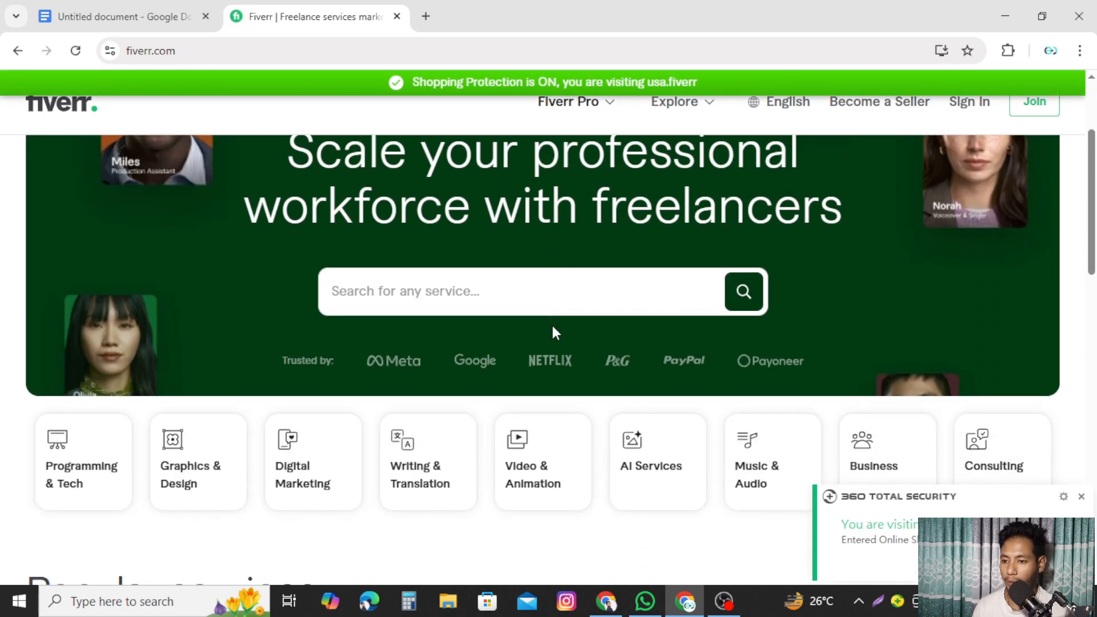
scroll(552, 330, "down", 5)
scroll(409, 218, "down", 2)
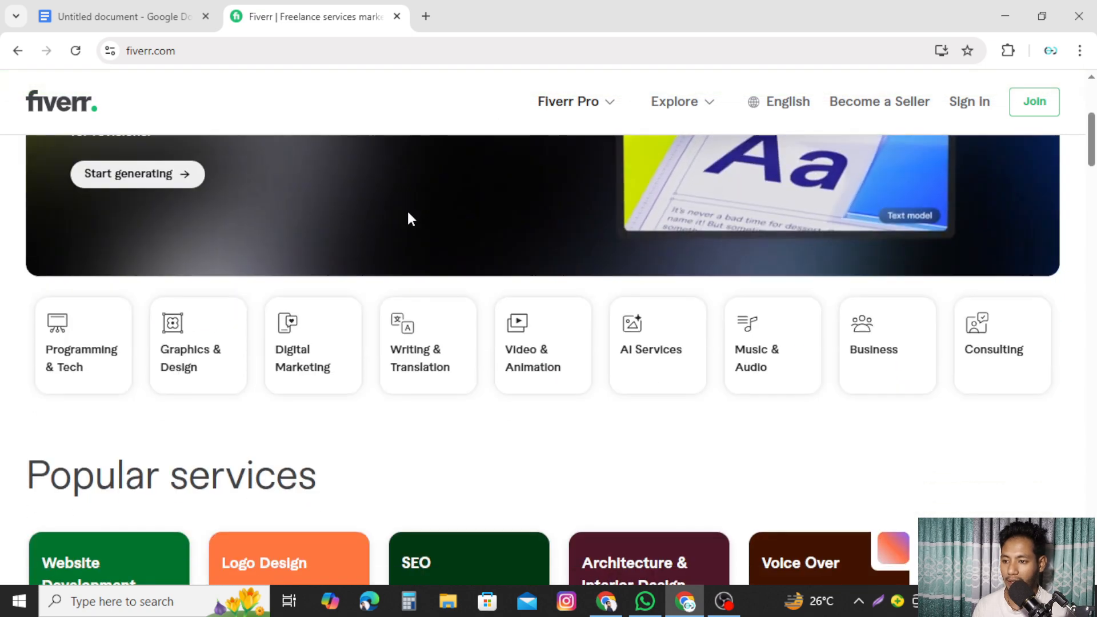
scroll(410, 218, "down", 1)
- Search Fiverr for 'busi' and pick the business card suggestion
left_click(256, 109)
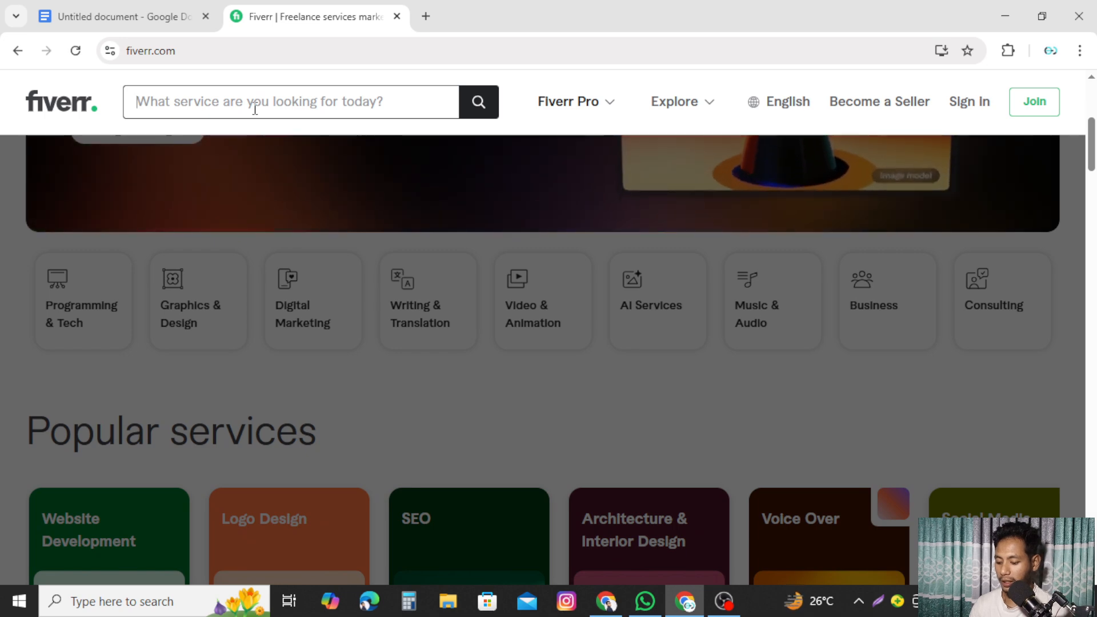
type("busi")
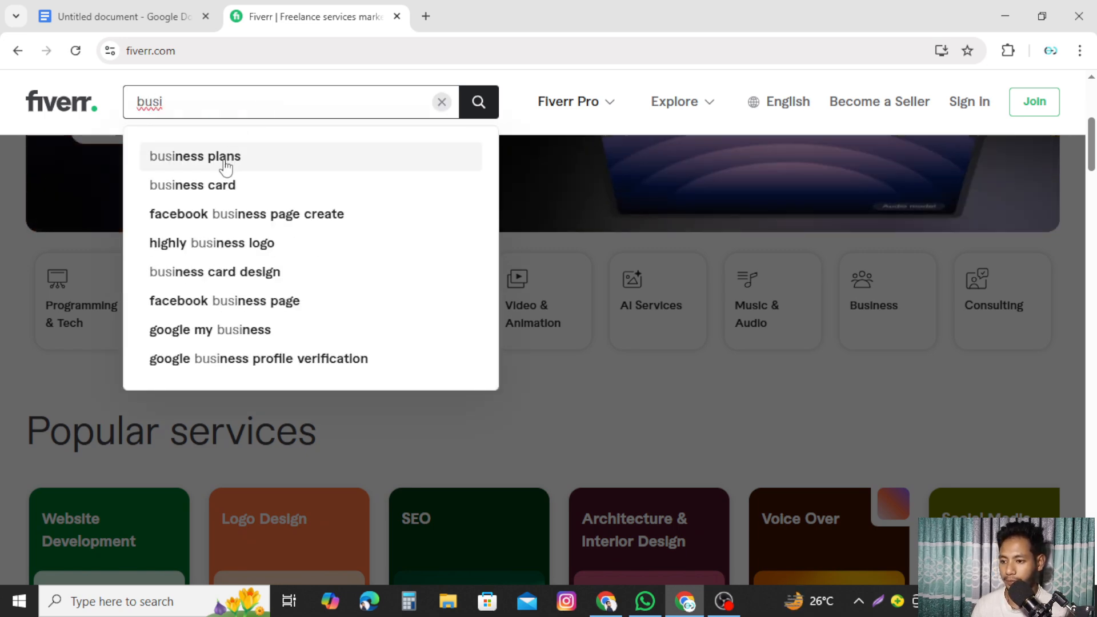
left_click(221, 184)
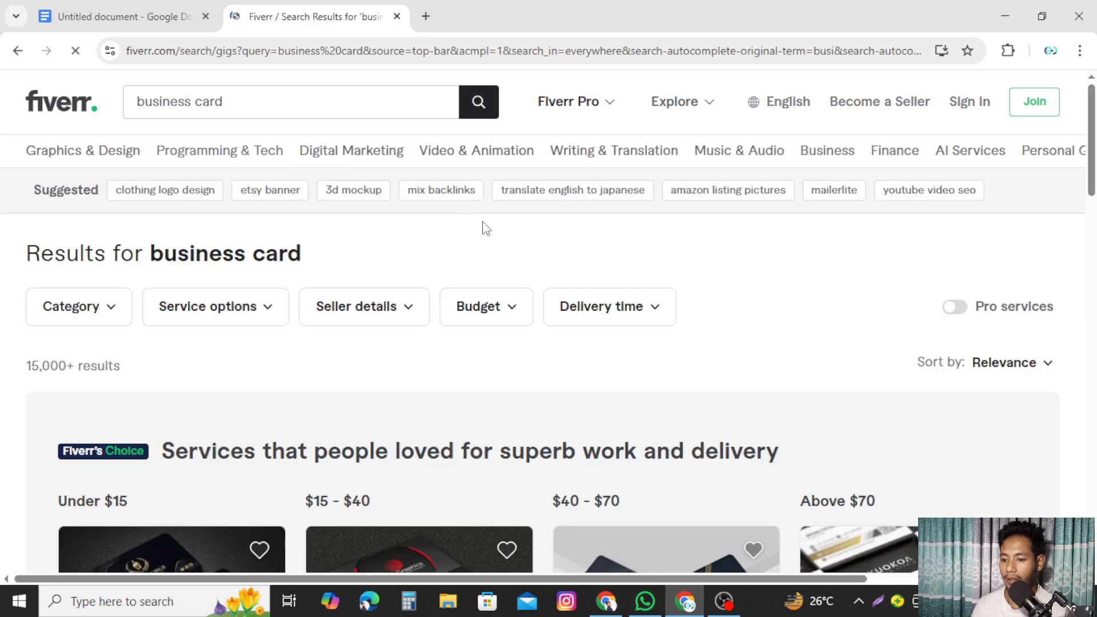
- Highlight the 15,000+ results count and the first three gigs' review counts (164, 1k+, 283)
scroll(943, 332, "down", 3)
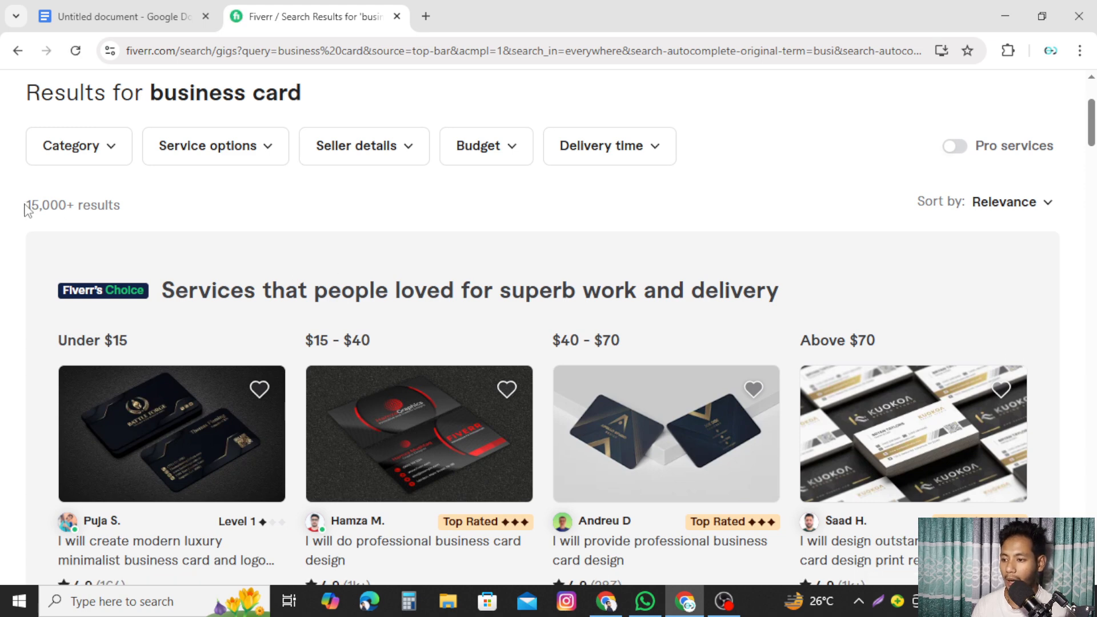
left_click_drag(23, 207, 87, 204)
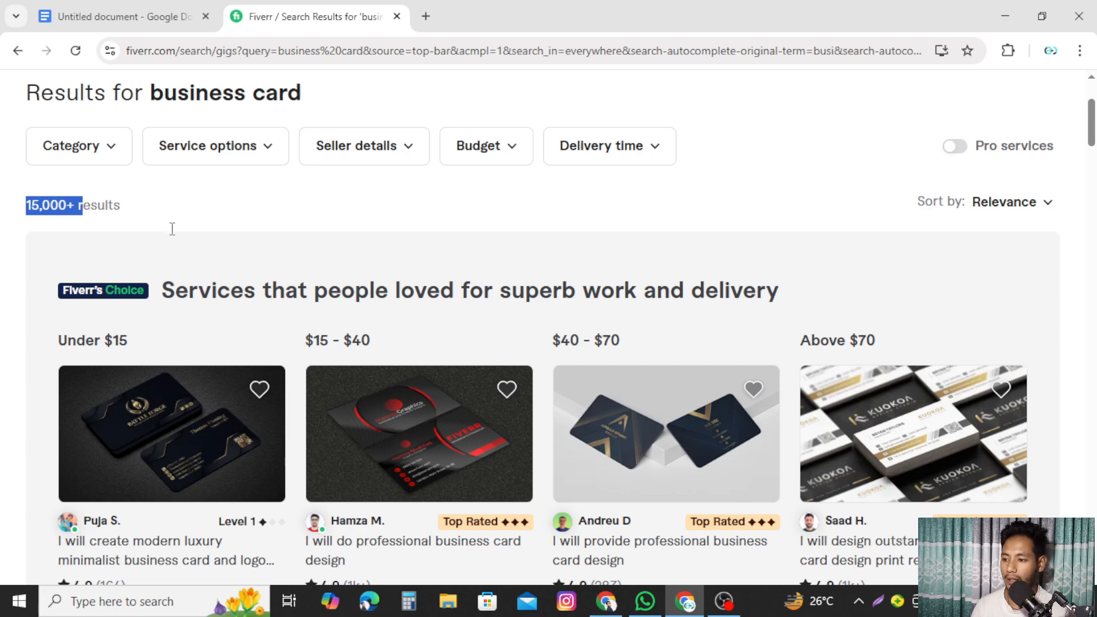
left_click(247, 247)
scroll(260, 252, "down", 4)
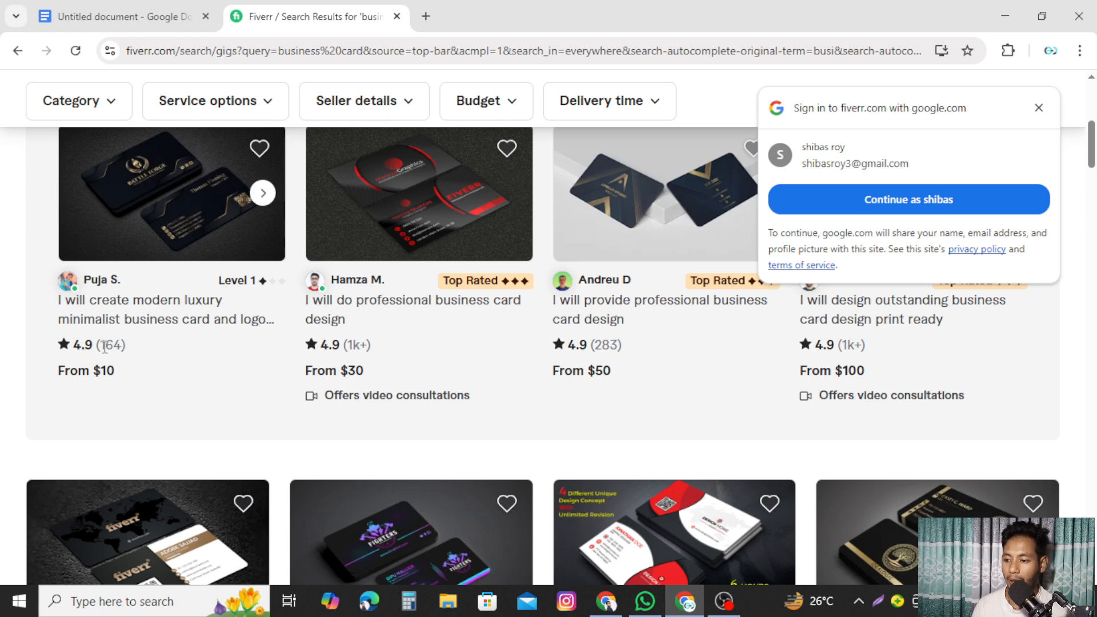
left_click_drag(101, 345, 126, 345)
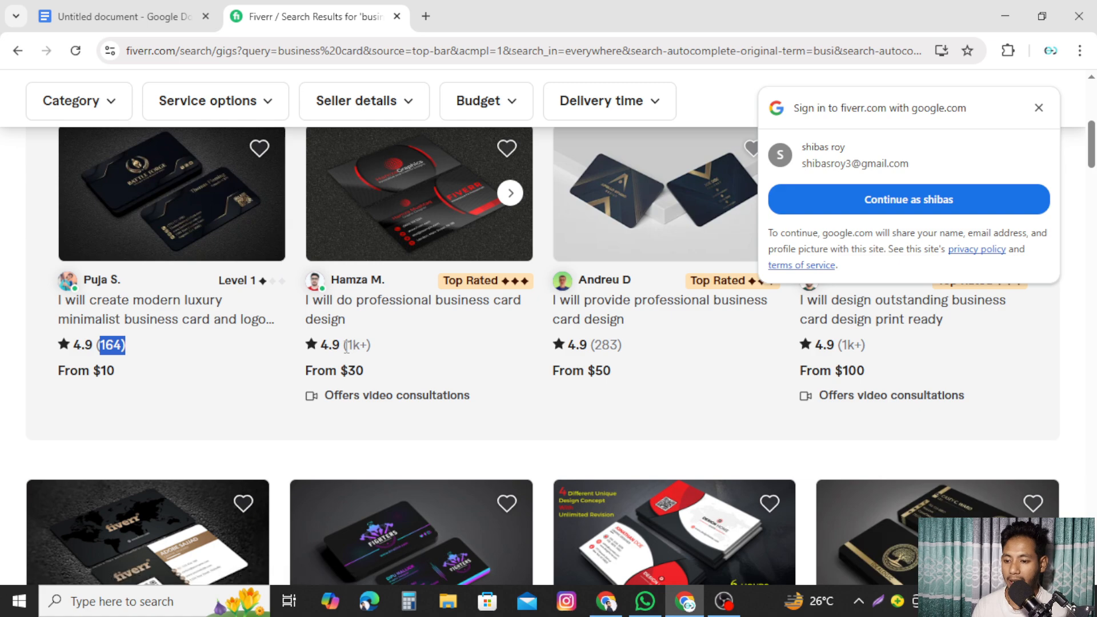
left_click_drag(344, 345, 373, 344)
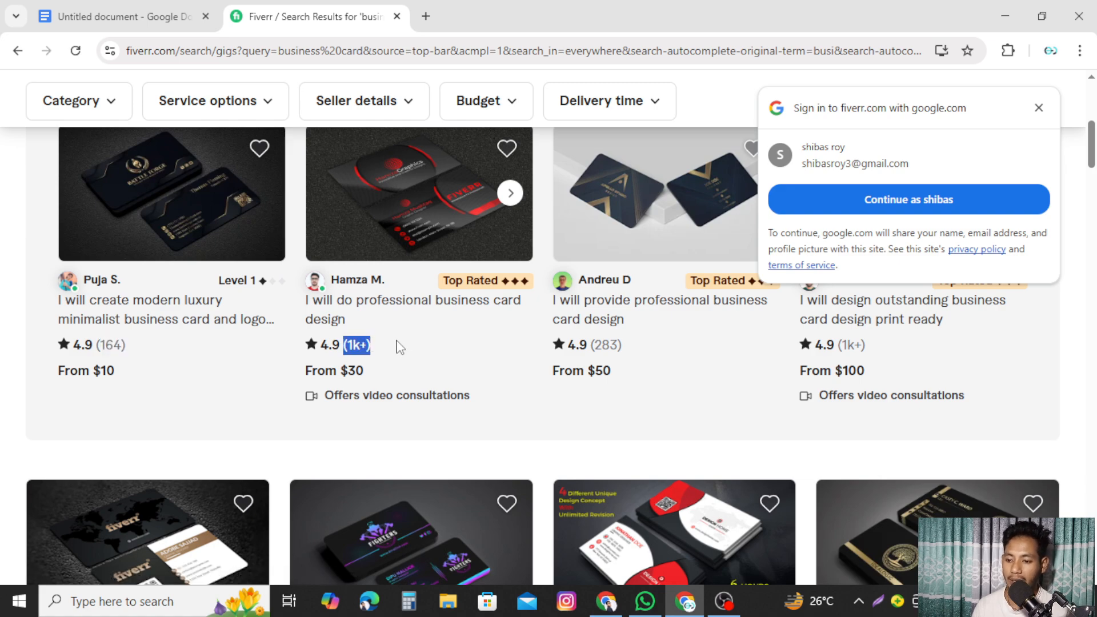
left_click(453, 284)
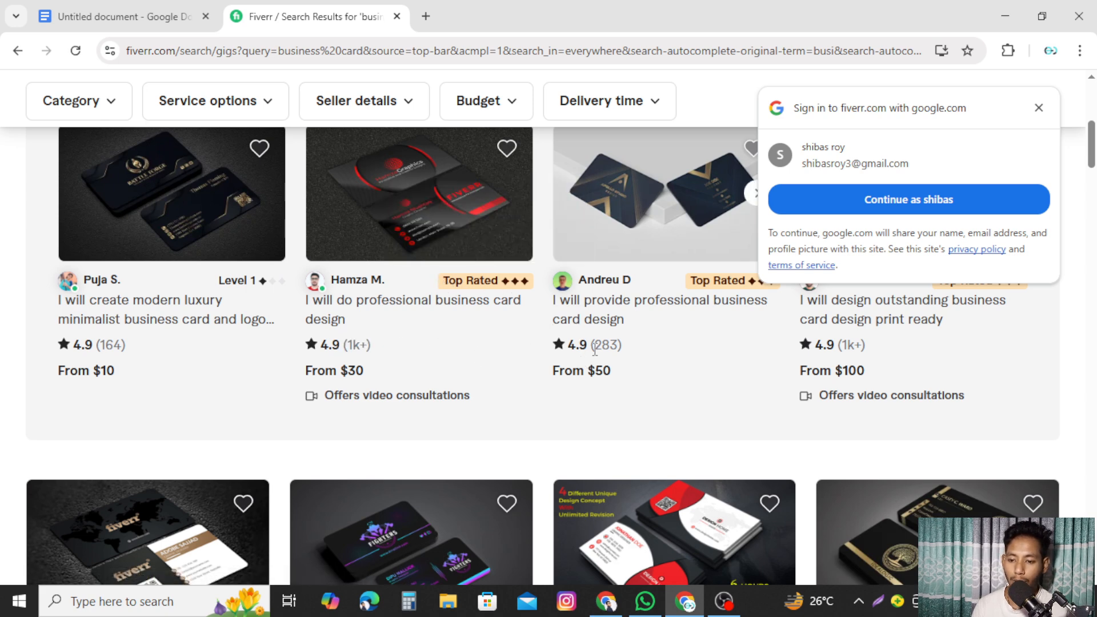
left_click_drag(591, 347, 626, 347)
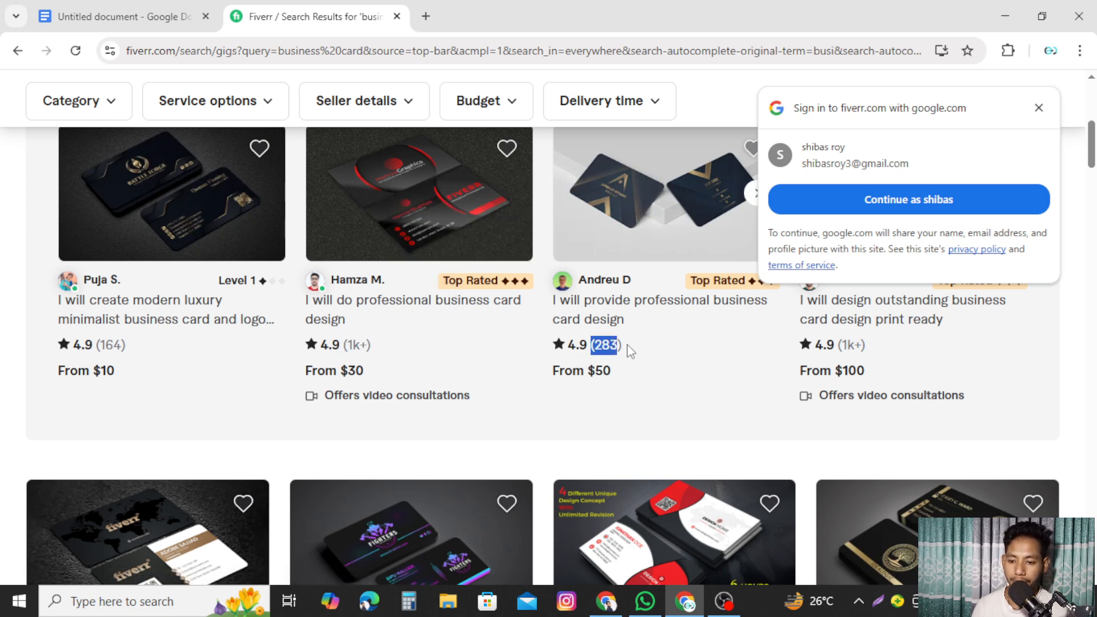
left_click(666, 350)
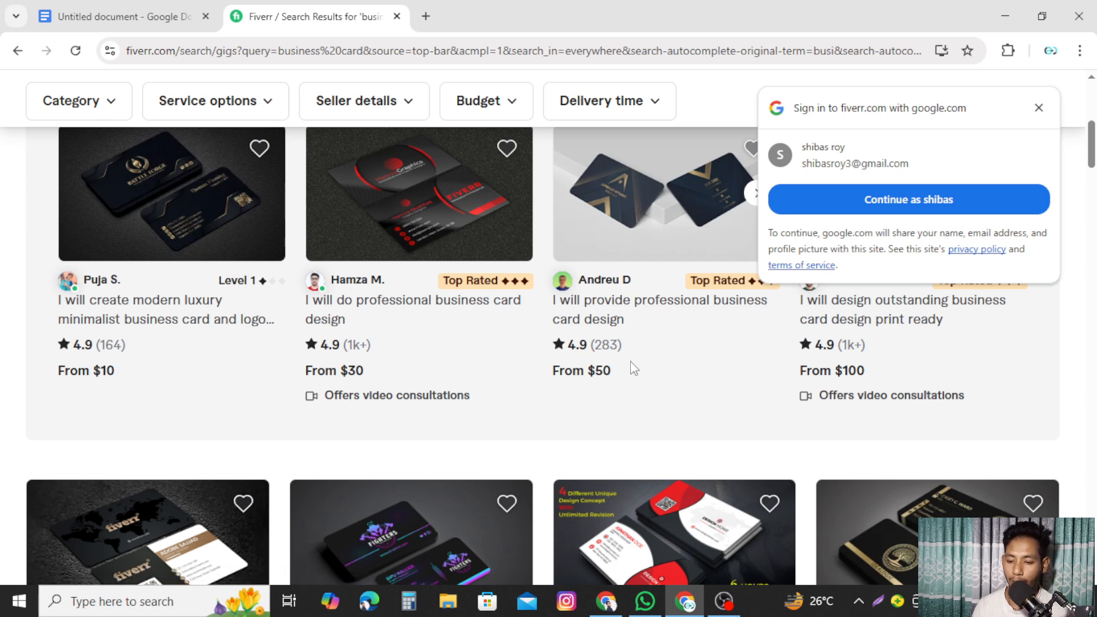
- Point out the third gig's From $50 price and the fourth gig's rating, then open a blank tab
left_click_drag(550, 372, 617, 372)
left_click(663, 371)
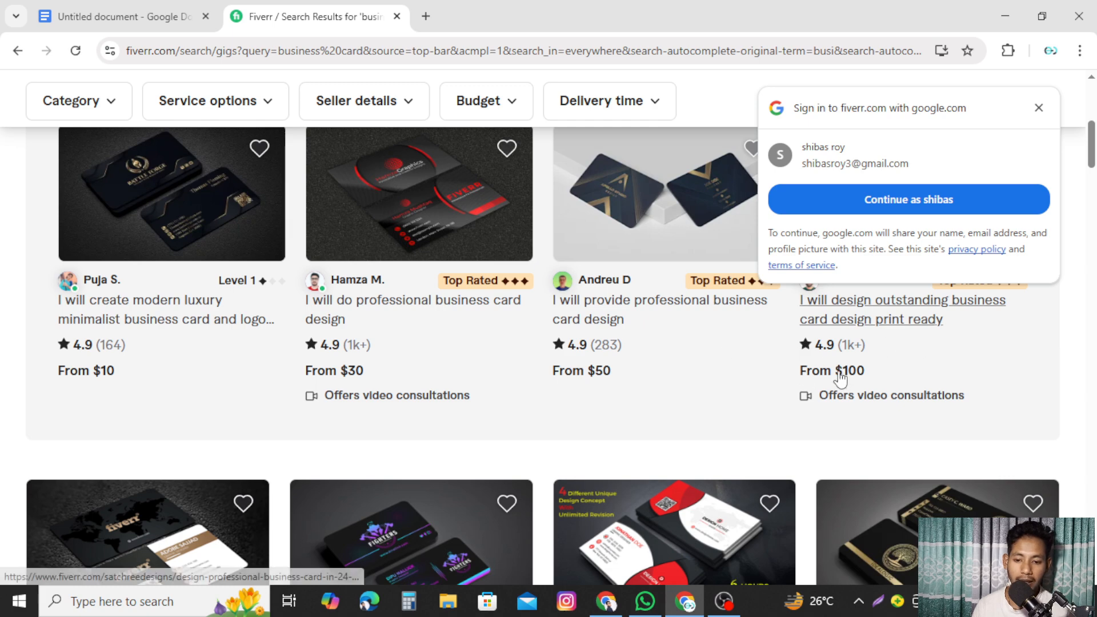
left_click_drag(774, 375, 889, 365)
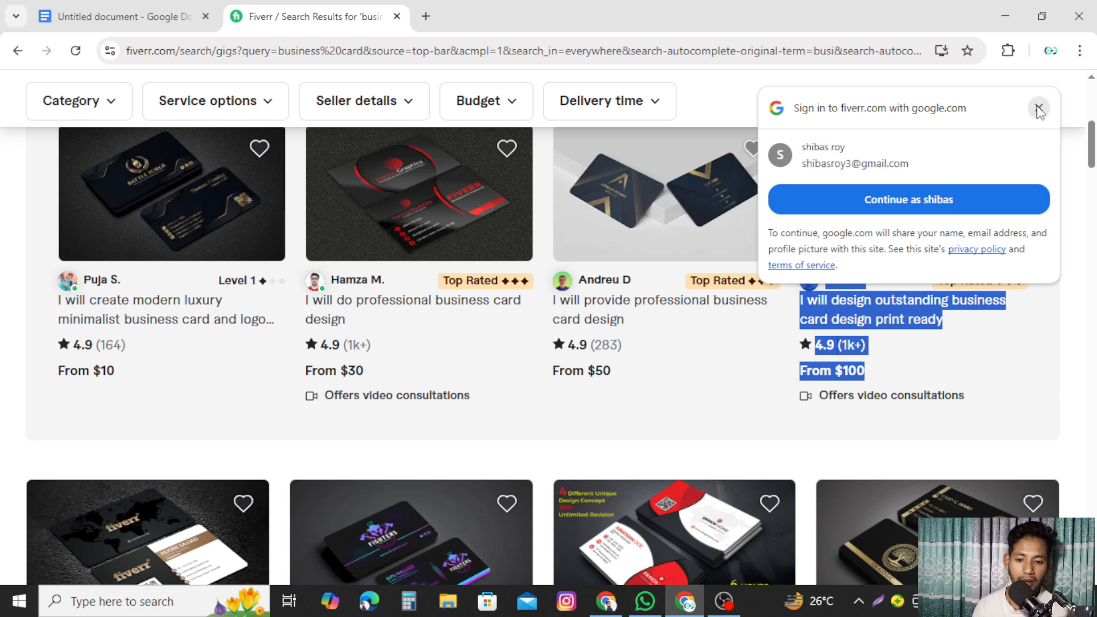
left_click(1039, 108)
left_click(883, 371)
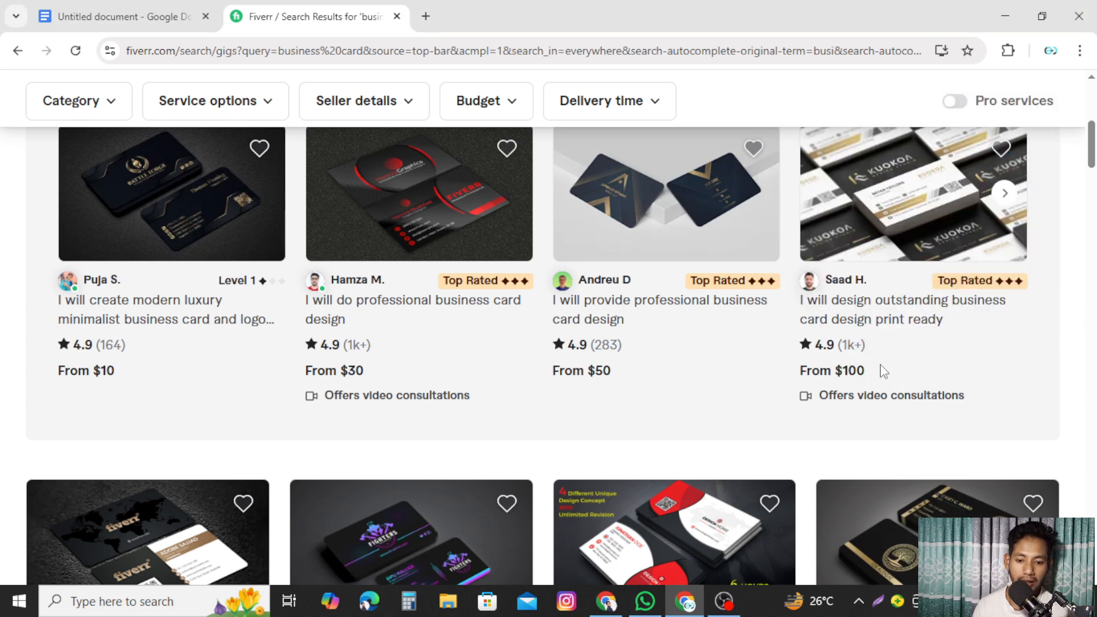
double_click(846, 346)
left_click(918, 359)
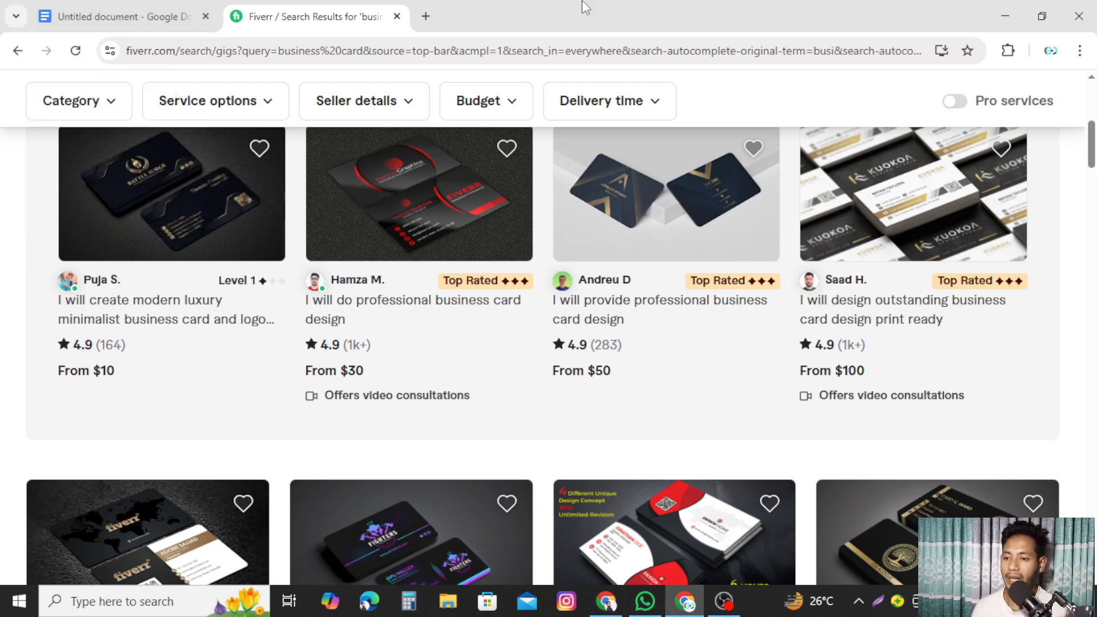
left_click(426, 16)
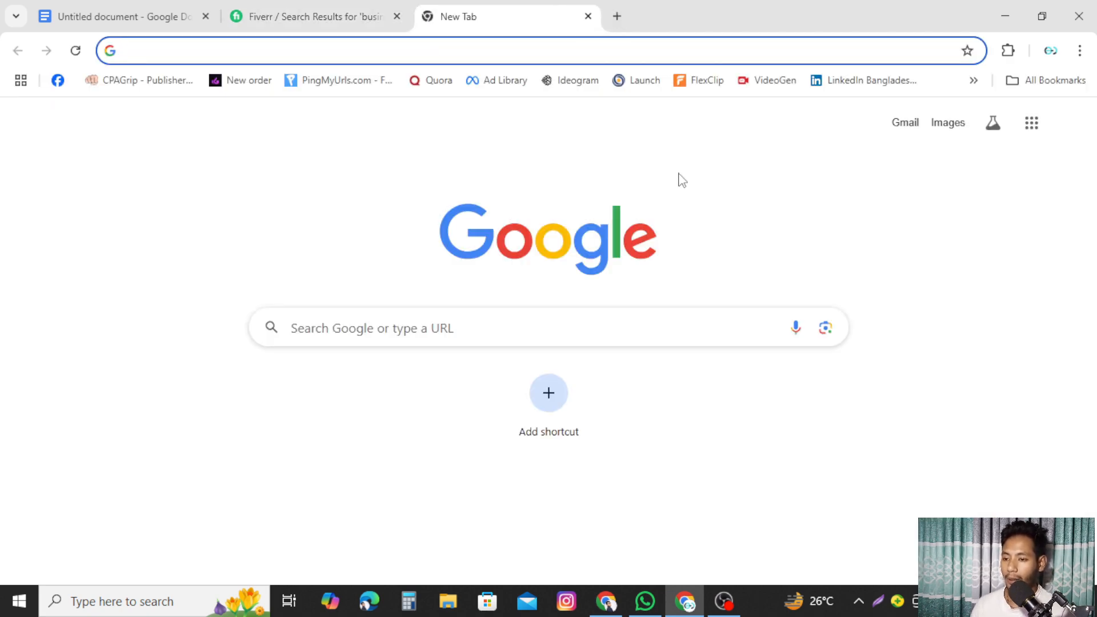
- Go to canva.com, search templates for 'business card', and open another blank tab
type("canva")
key("Return")
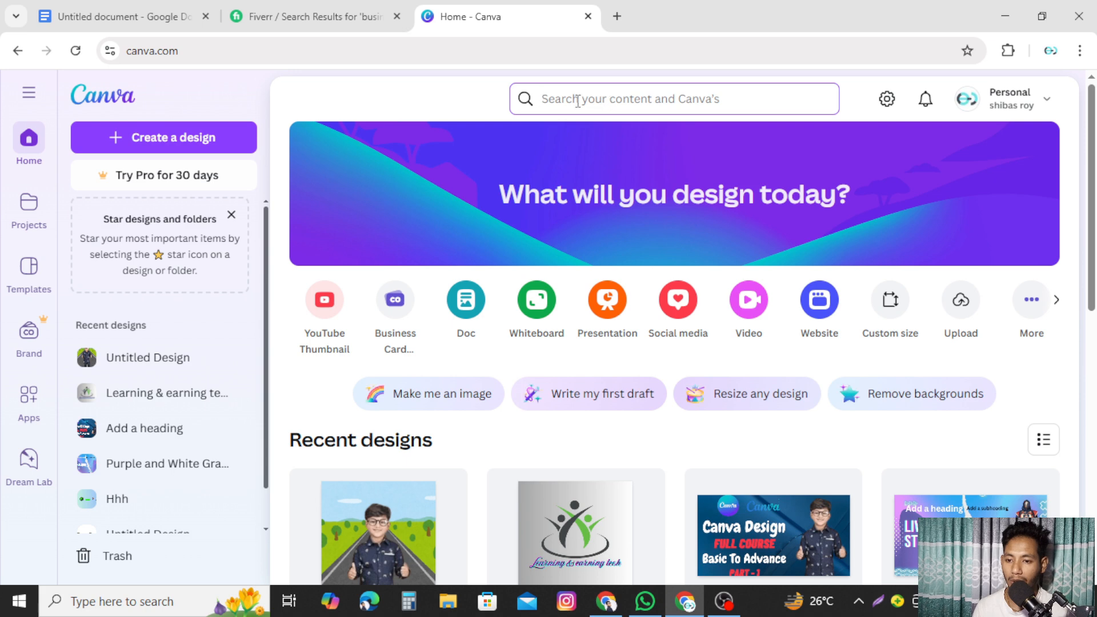
left_click(578, 101)
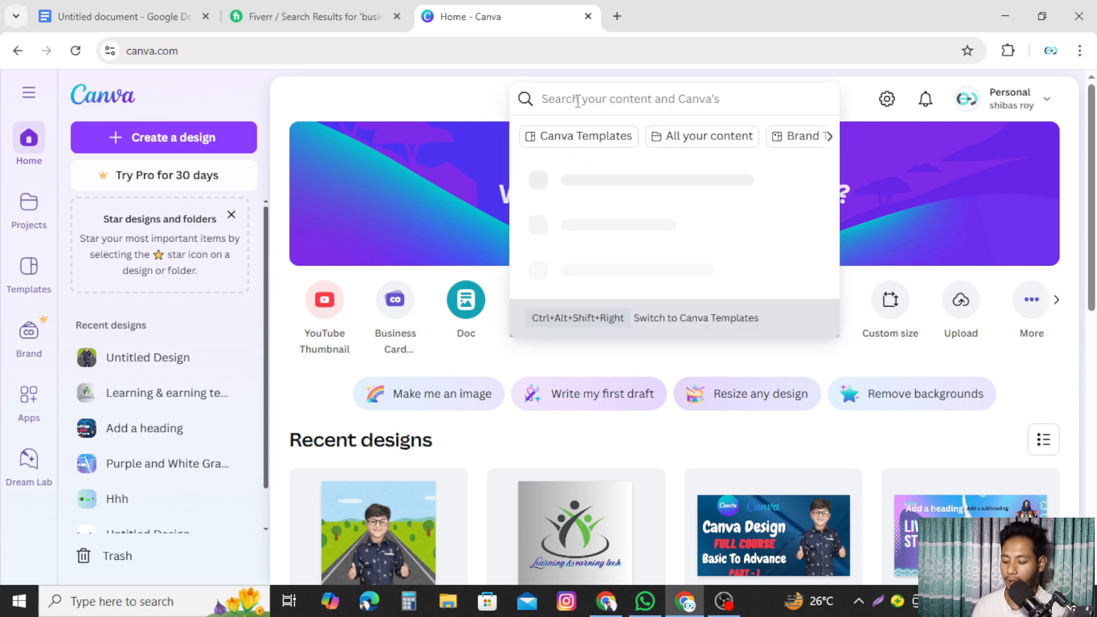
type("busine")
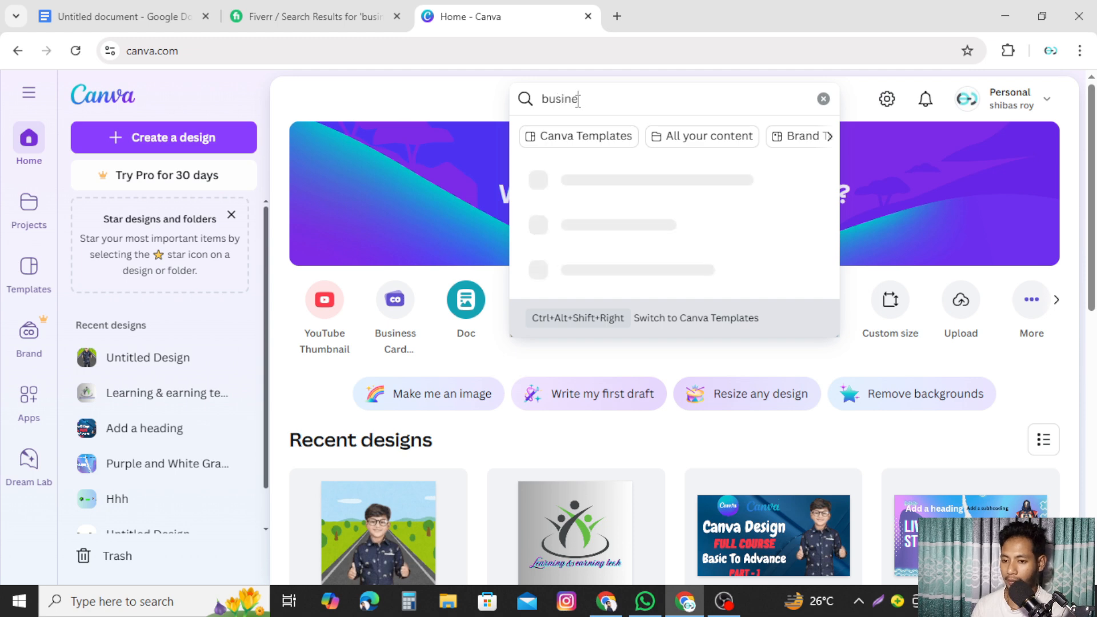
type("ss card")
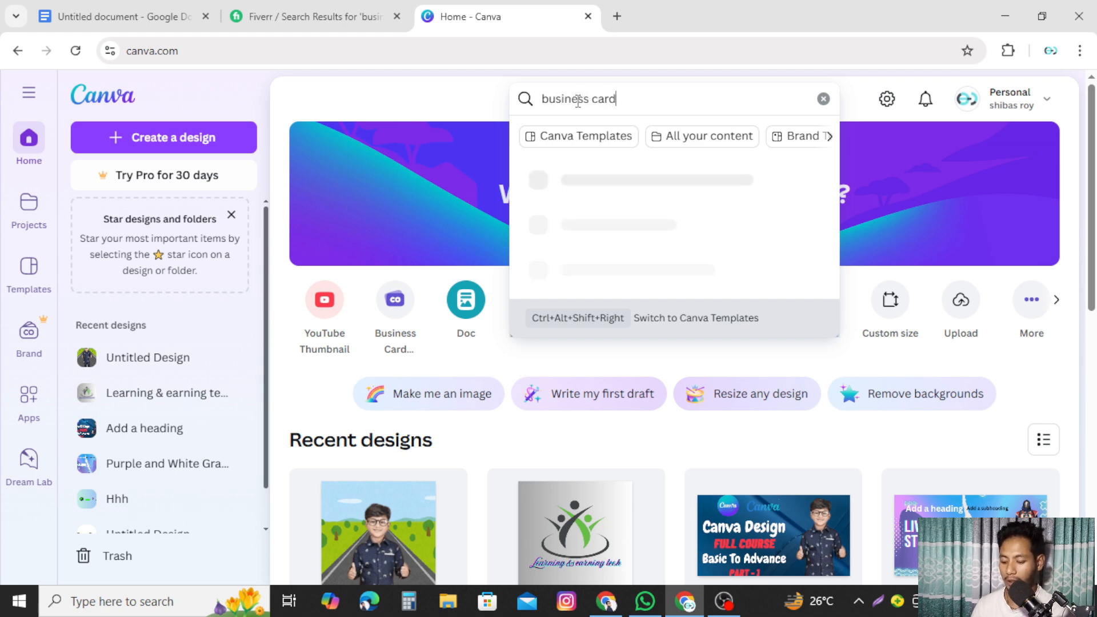
key("Return")
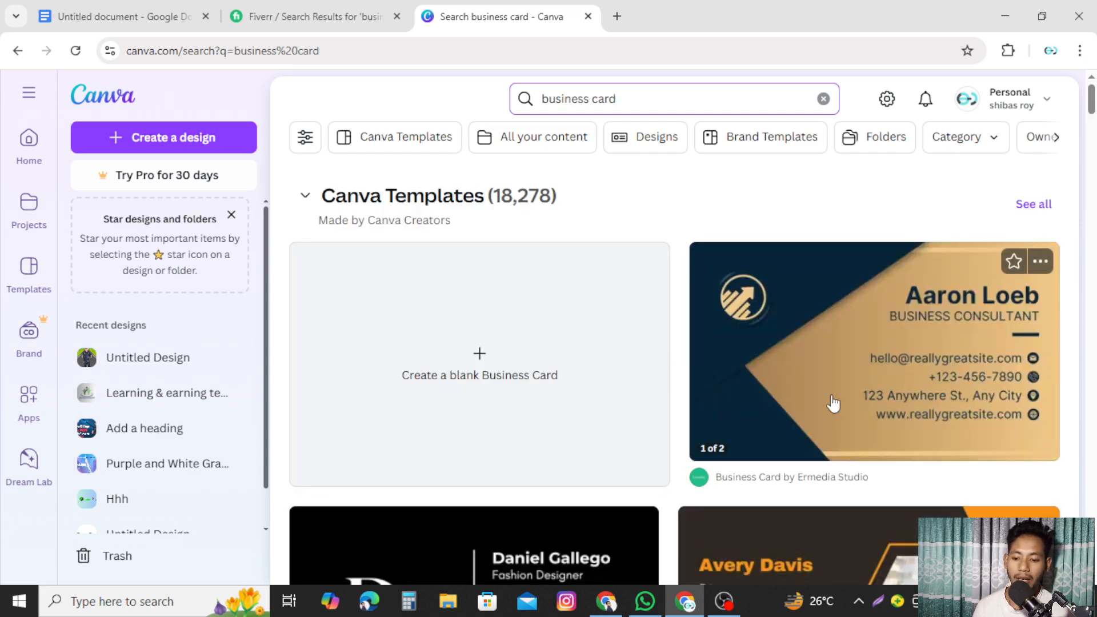
scroll(830, 403, "down", 4)
scroll(835, 403, "up", 3)
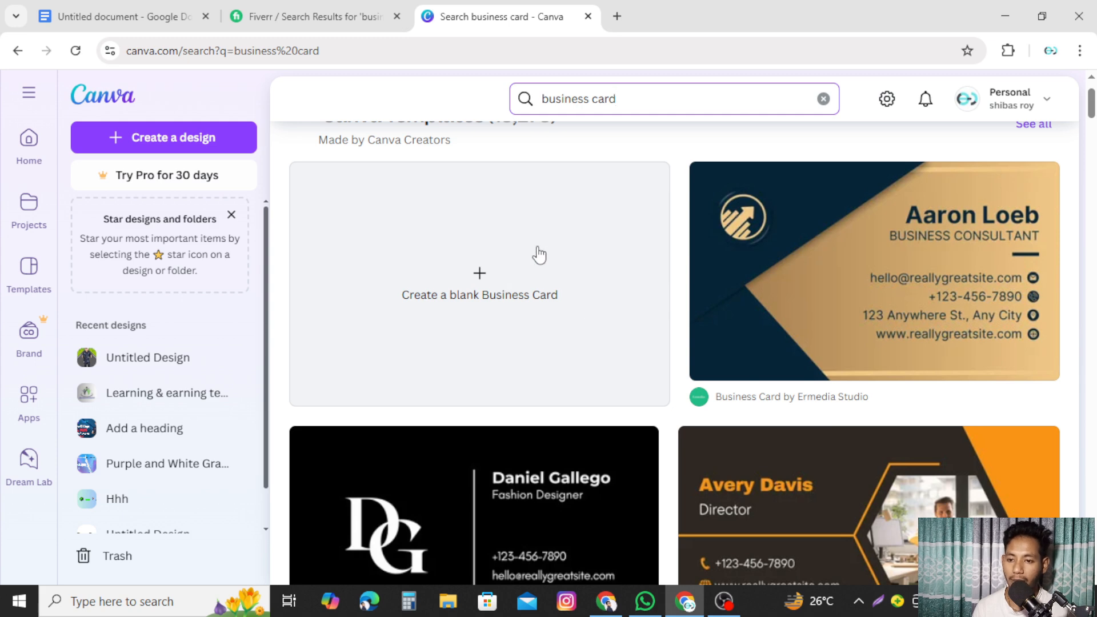
left_click(617, 17)
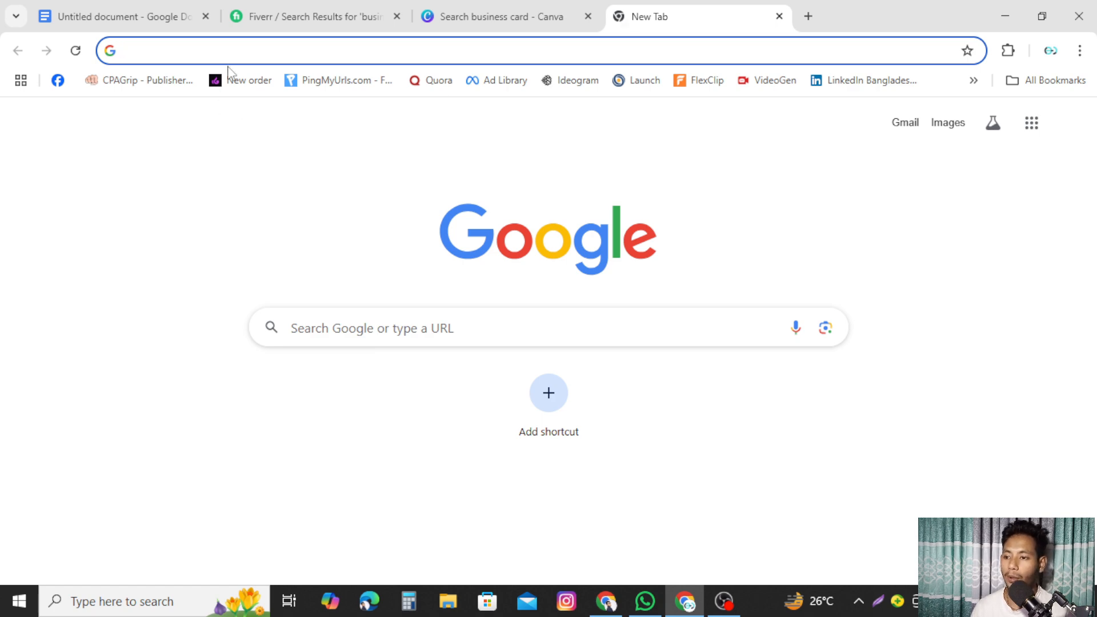
- Search Google for the standard business card size and highlight 89 mm x 51 mm
left_click(285, 57)
type("bu")
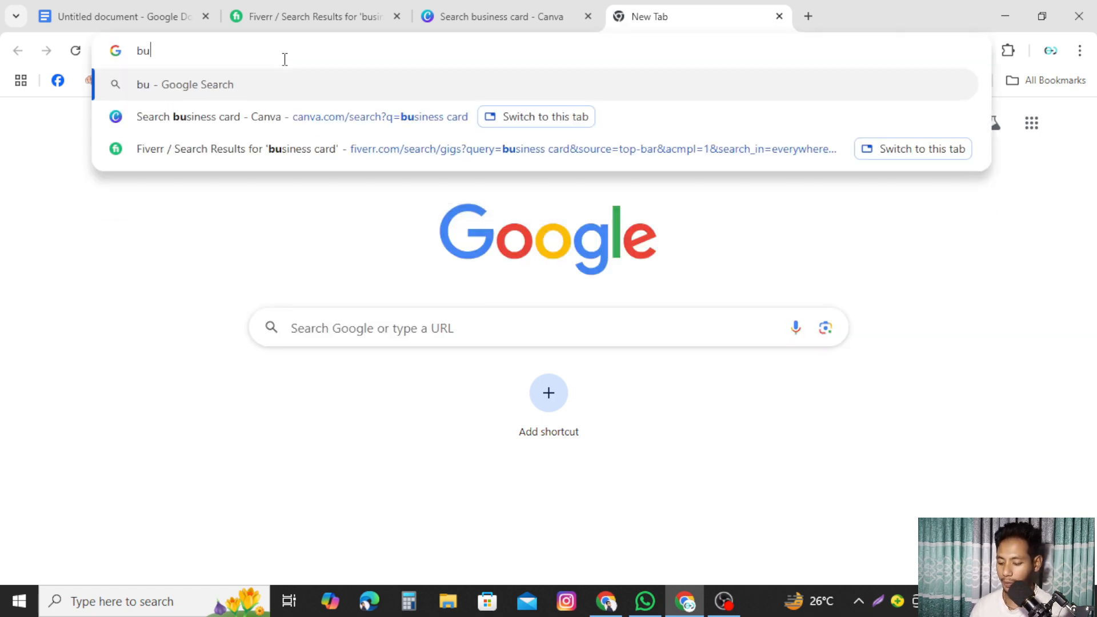
type("siness card")
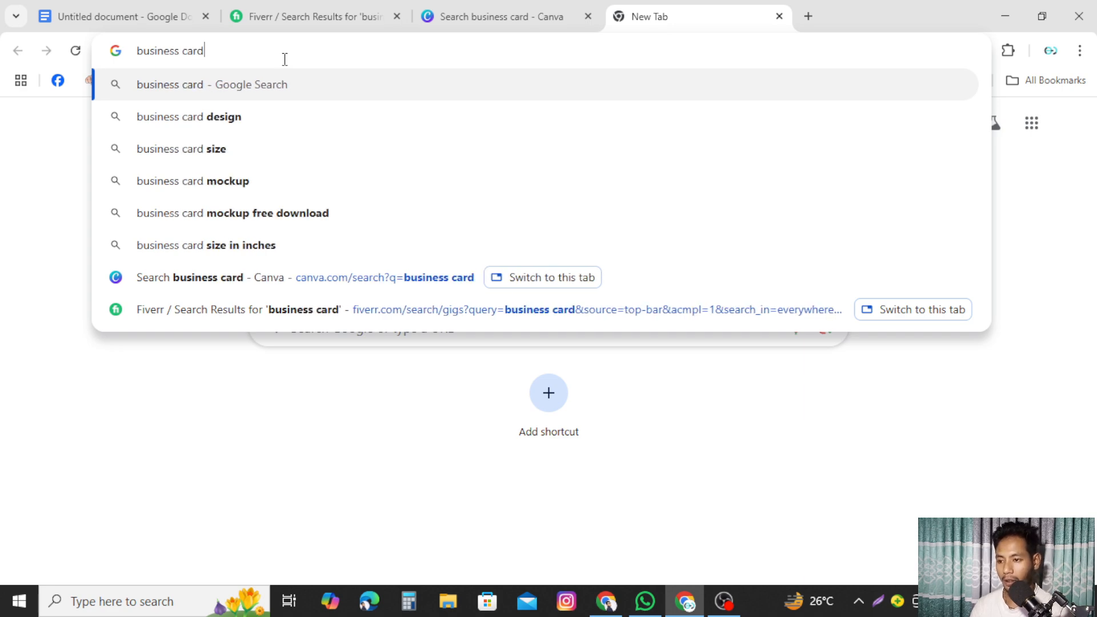
key("Return")
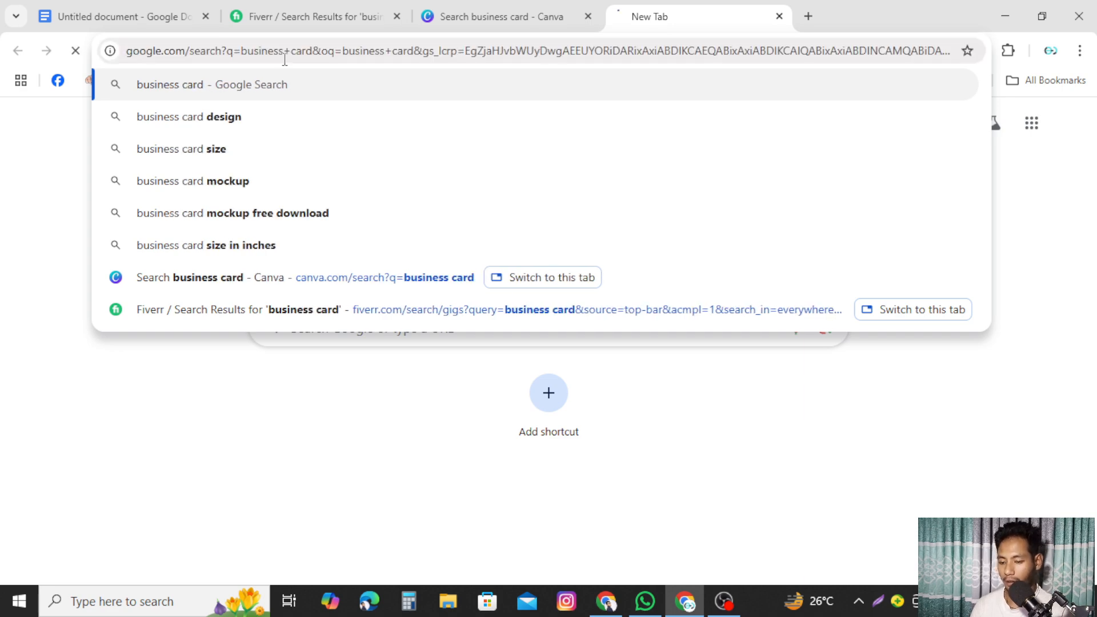
left_click(280, 110)
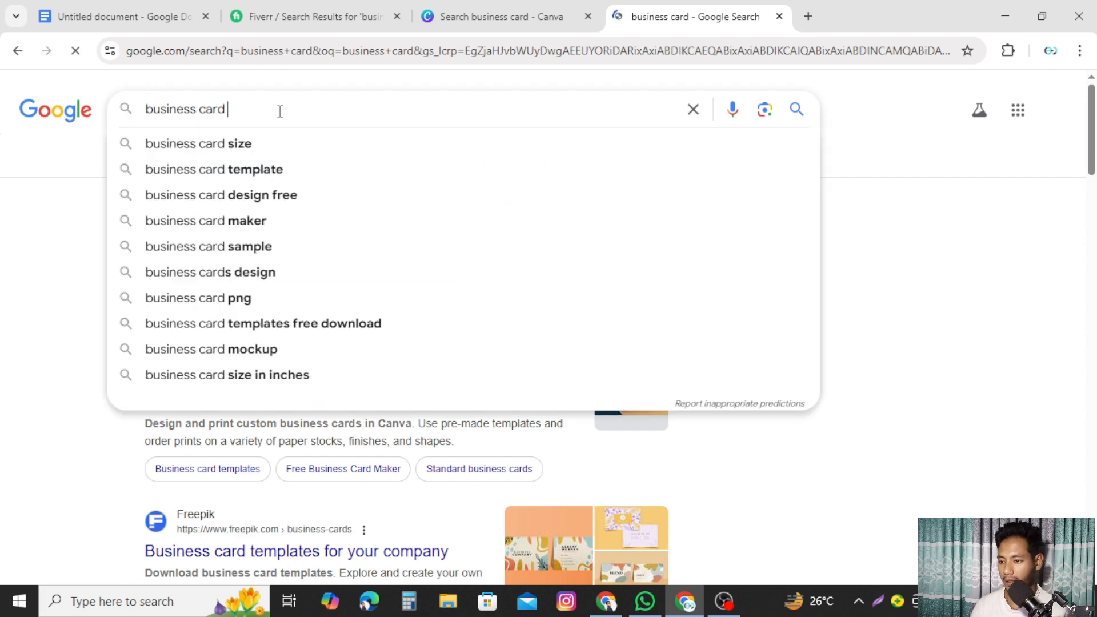
left_click(218, 144)
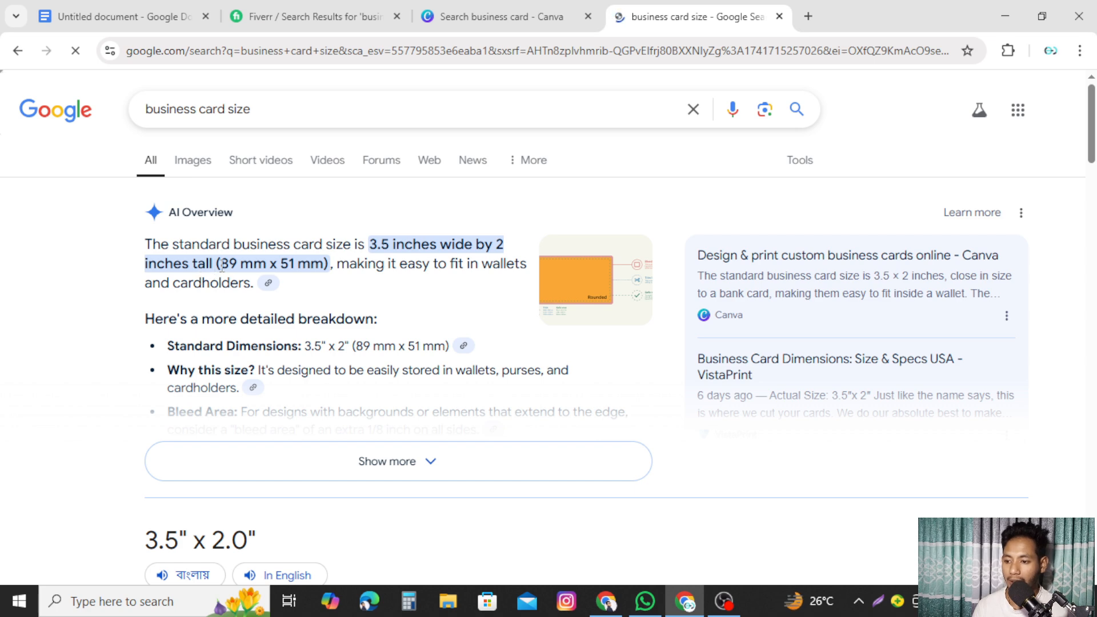
left_click_drag(219, 264, 309, 266)
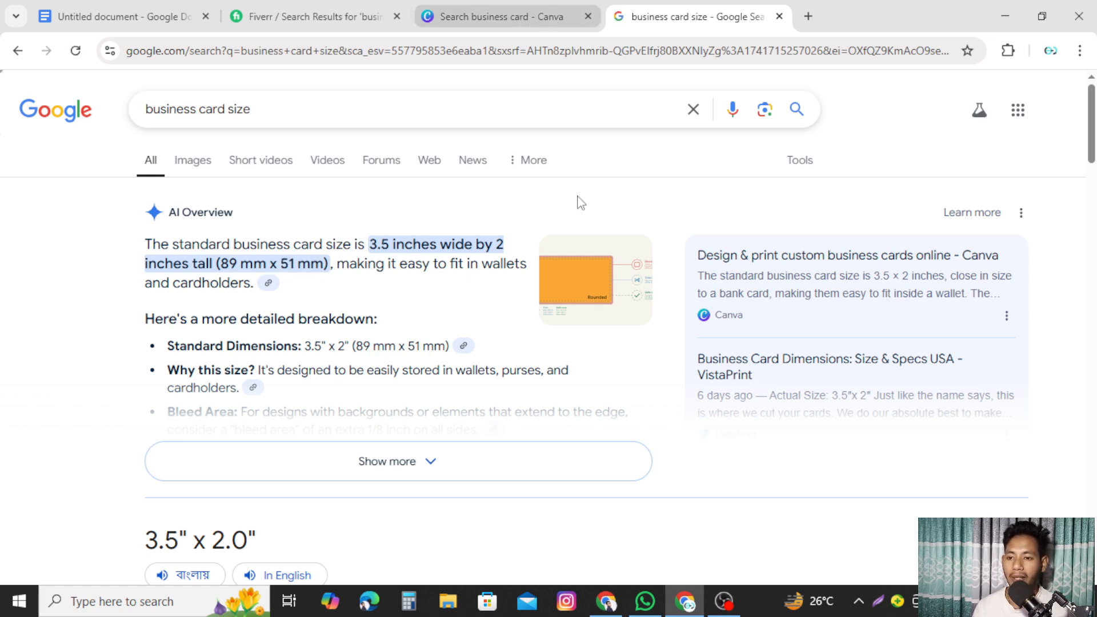
- Back in Canva, return to the home page and start a Custom size design
left_click(540, 10)
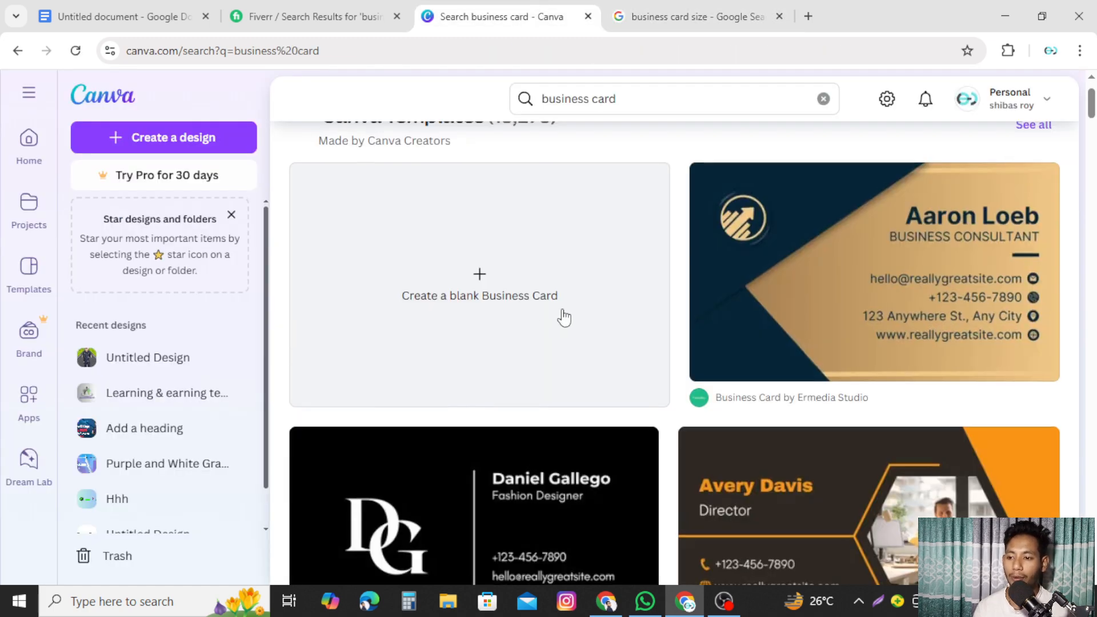
scroll(564, 314, "up", 2)
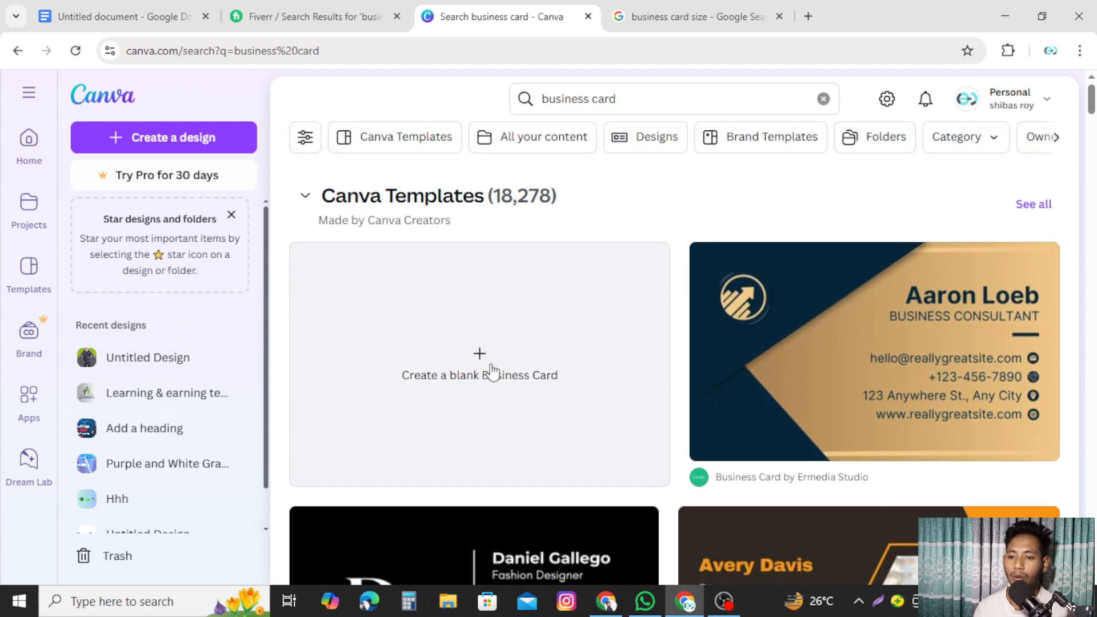
left_click_drag(636, 101, 520, 103)
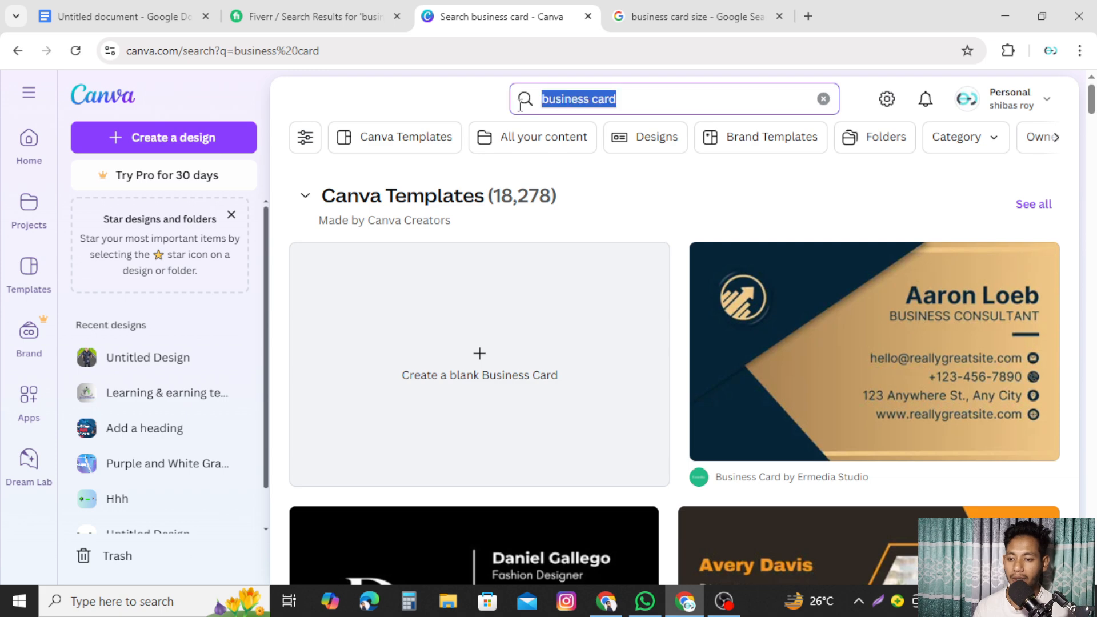
left_click(29, 140)
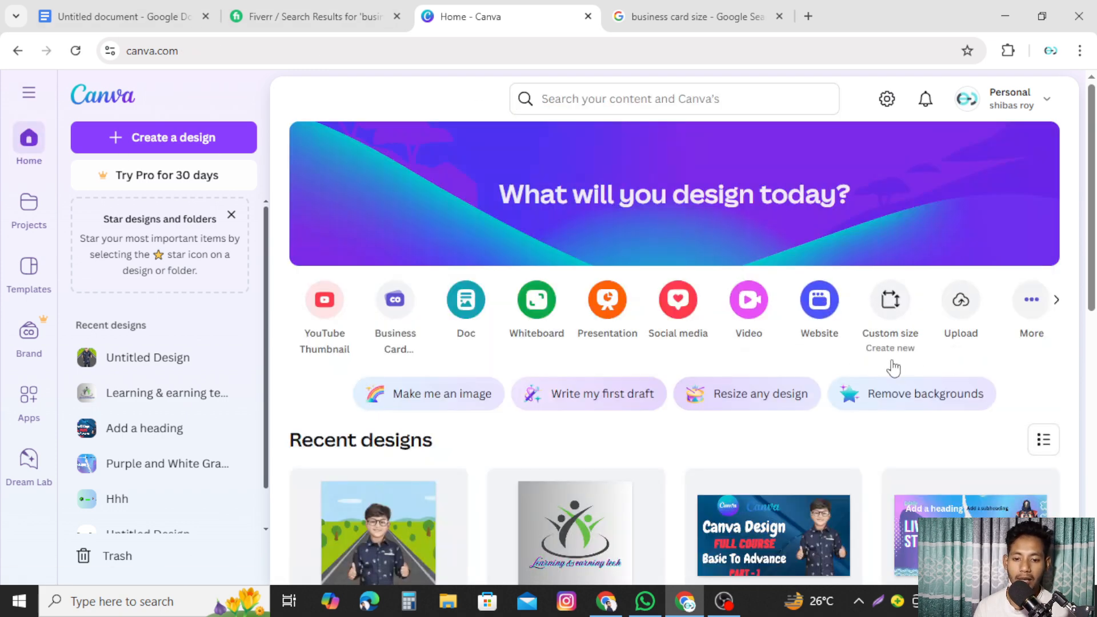
left_click(891, 301)
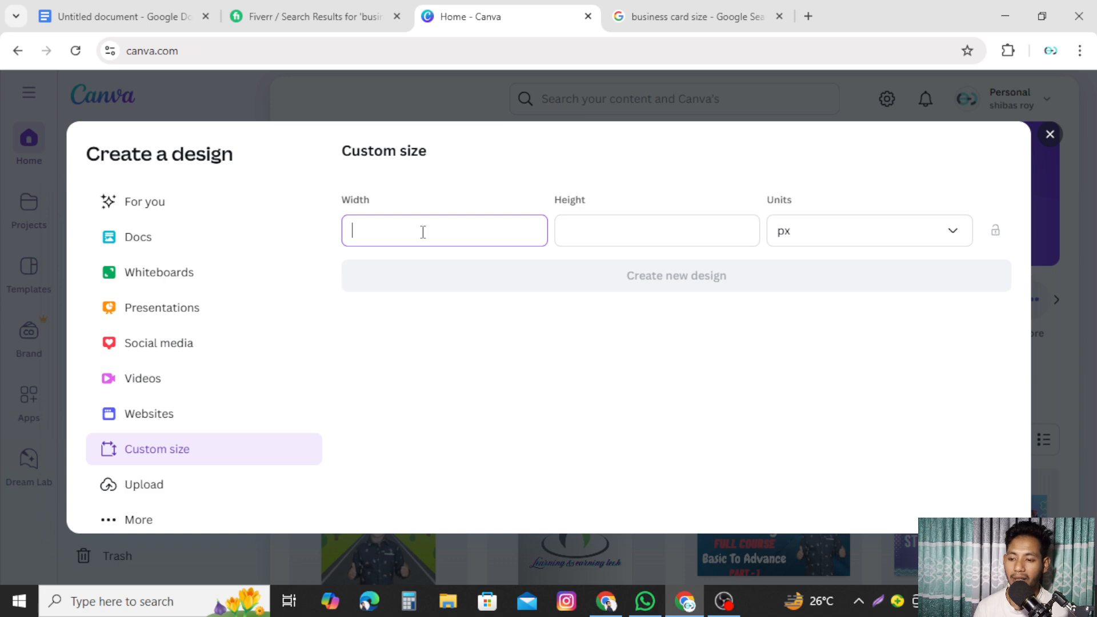
- Enter width 89 and height 51, switch units to mm, and create the design
left_click(698, 16)
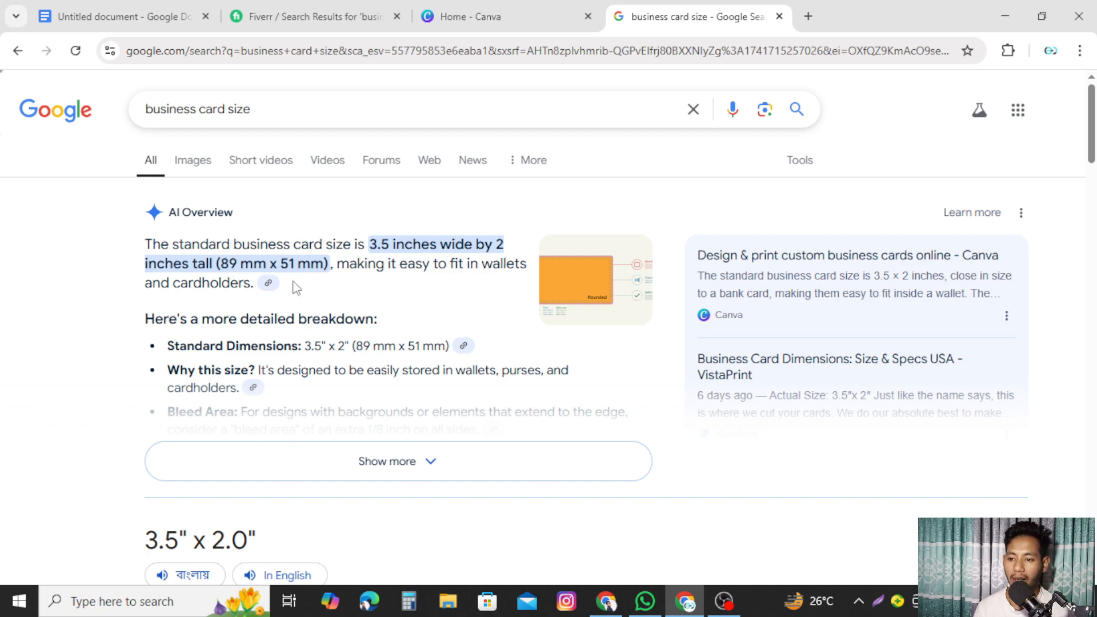
left_click(576, 14)
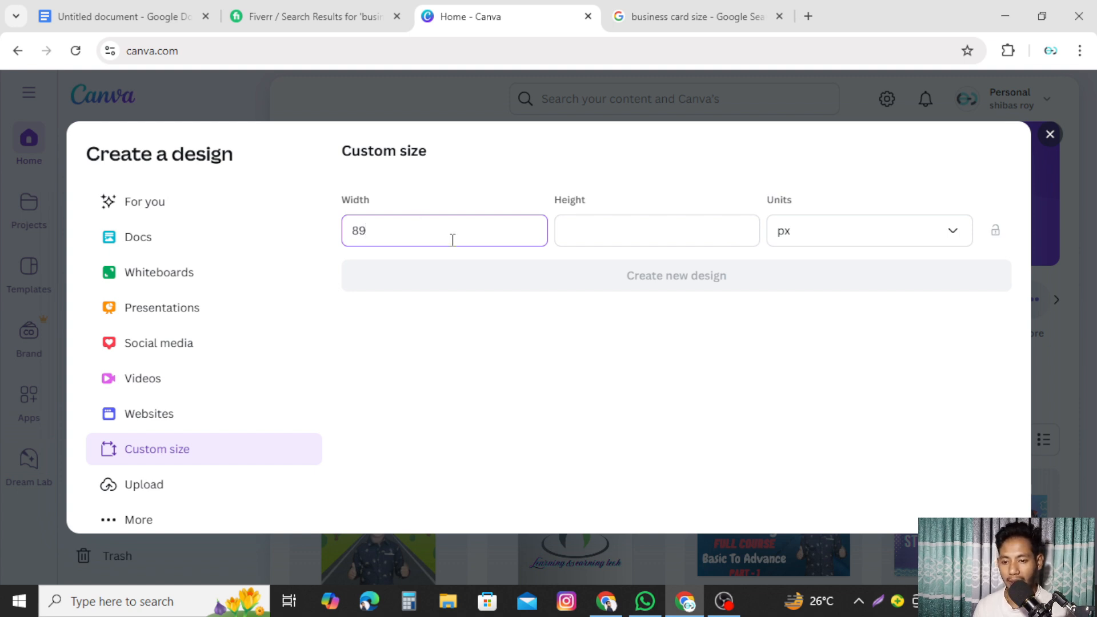
left_click(610, 238)
type("5")
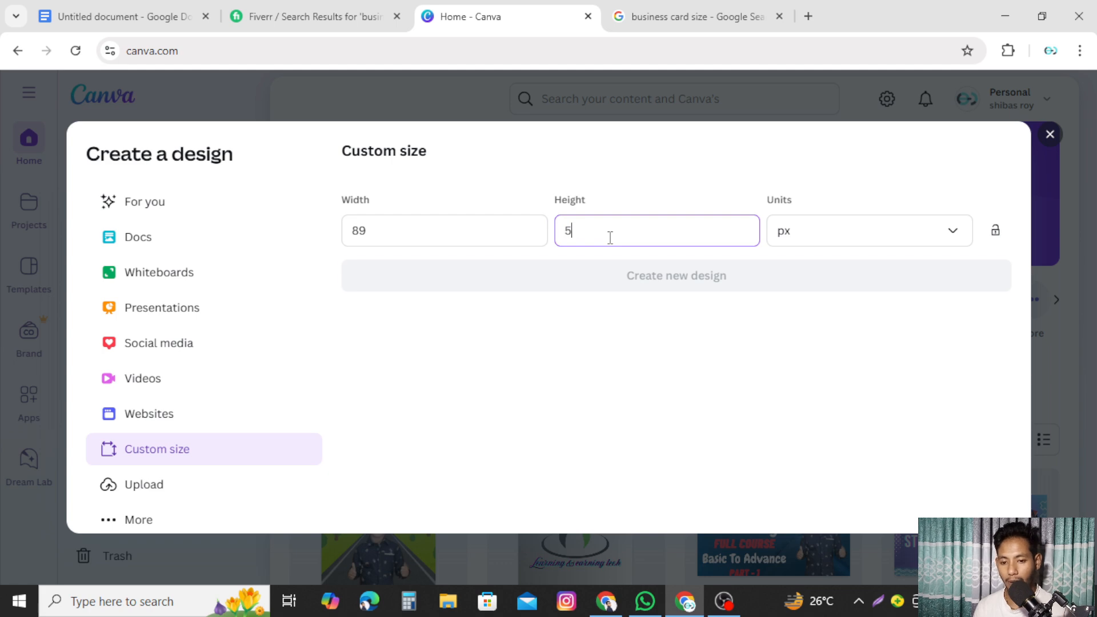
type("1")
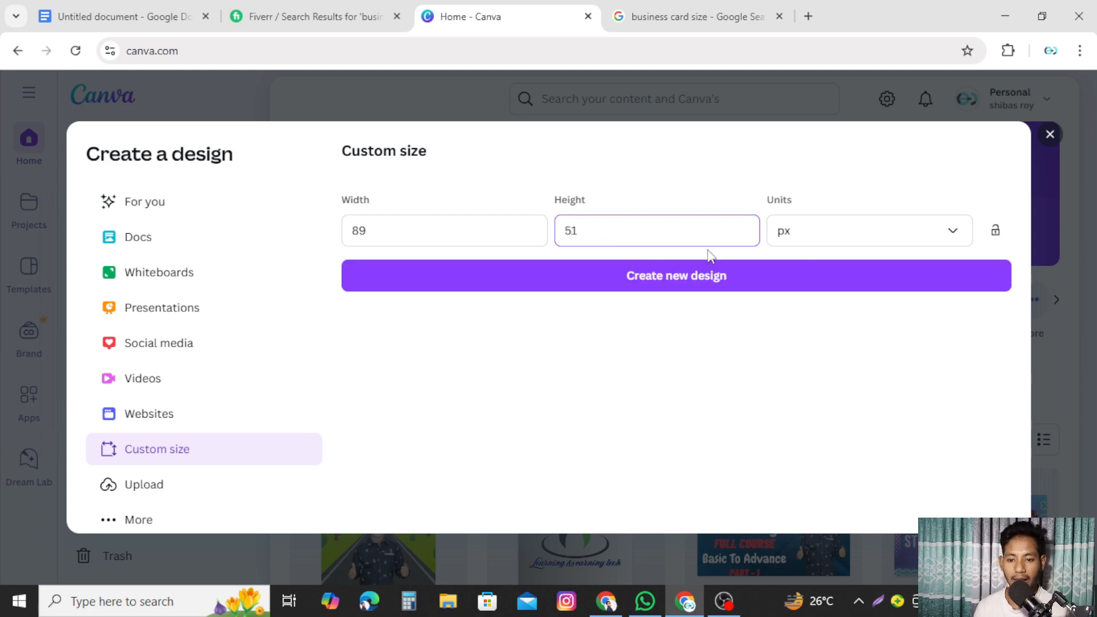
left_click(951, 236)
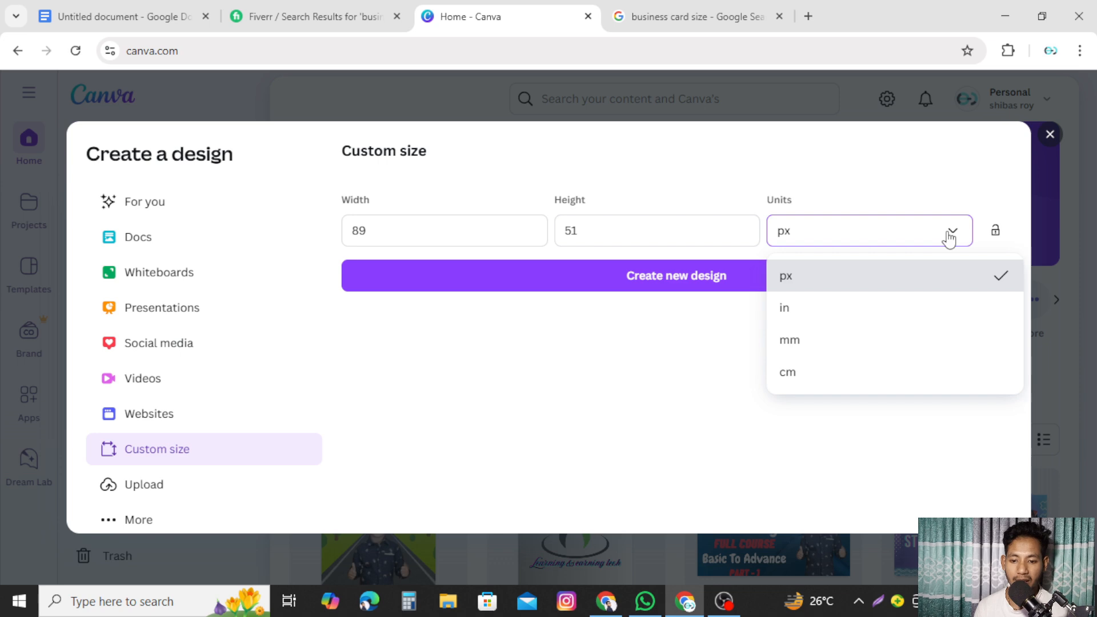
left_click(803, 350)
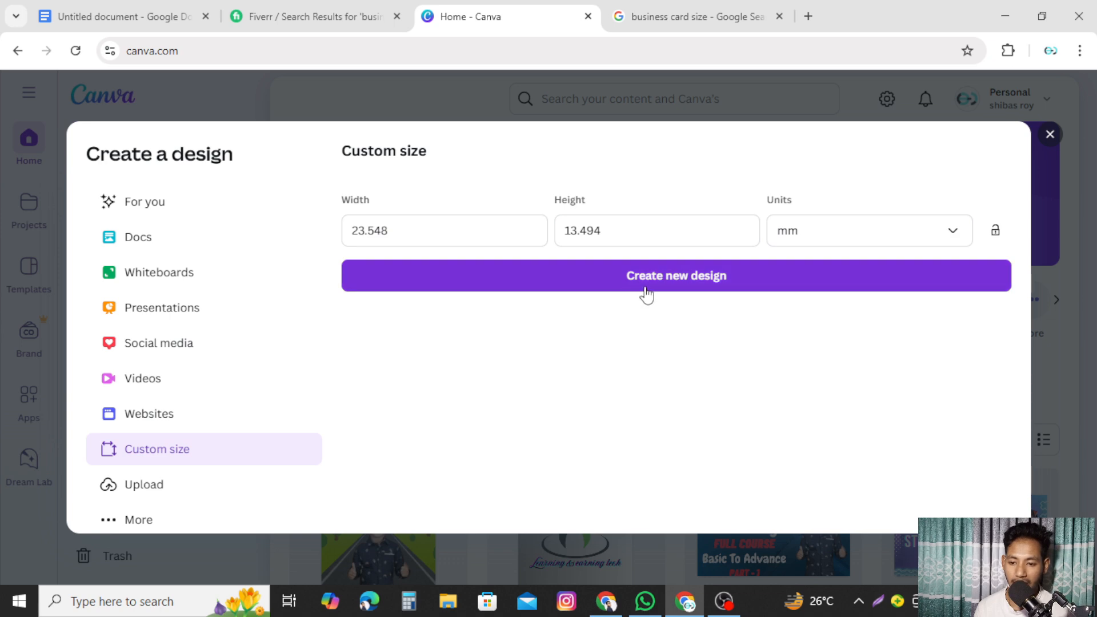
left_click(724, 282)
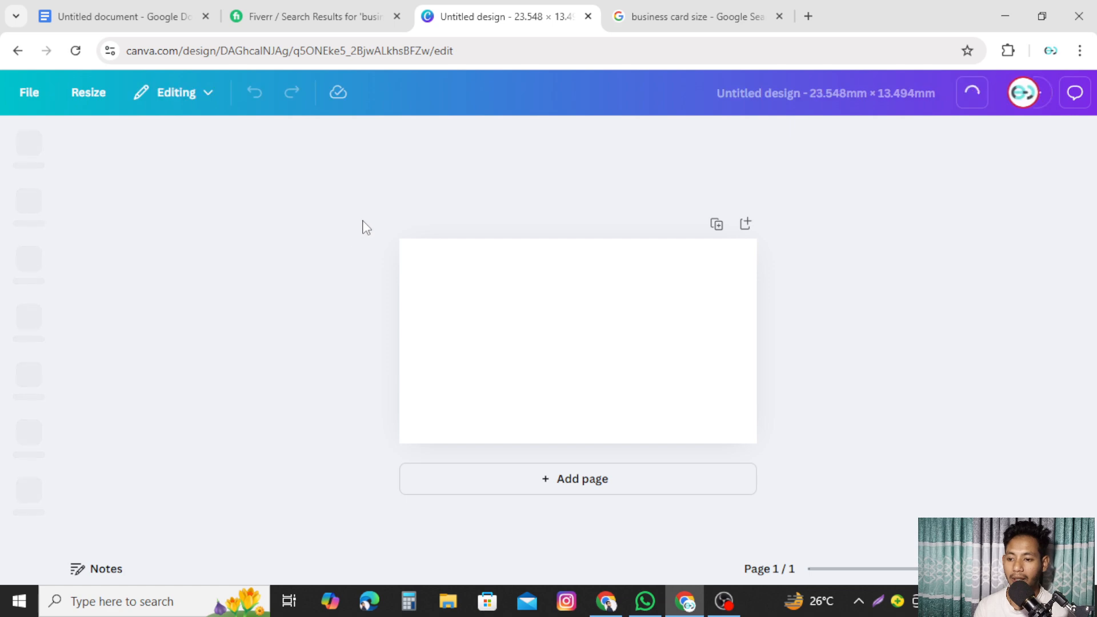
- Leave the blank design for Canva home and search templates for 'business card'
left_click_drag(379, 224, 894, 360)
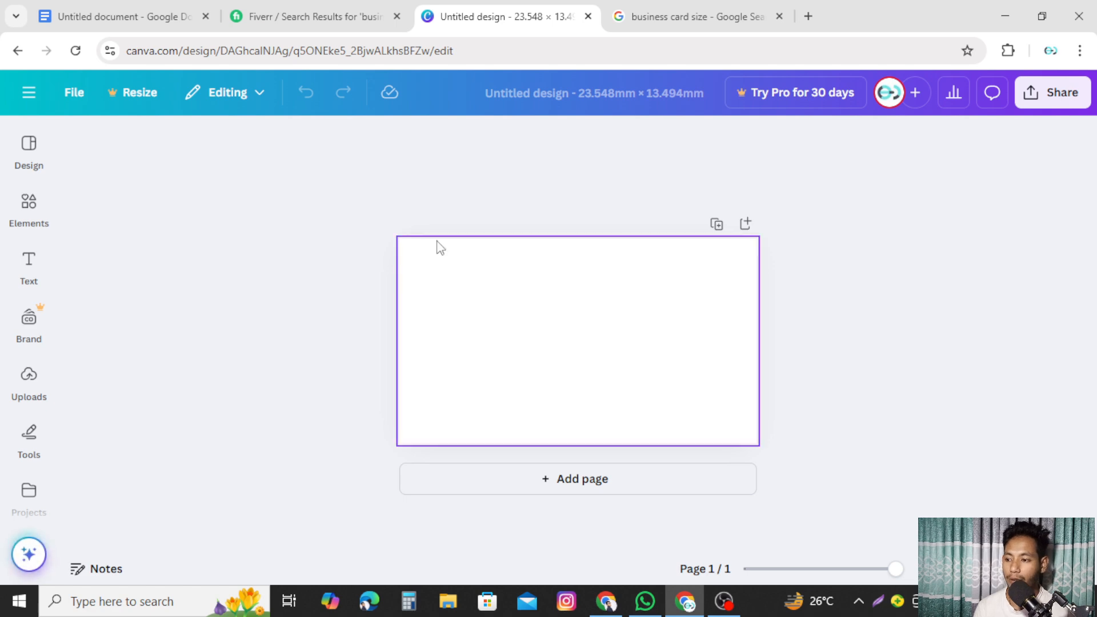
left_click(27, 97)
left_click(26, 98)
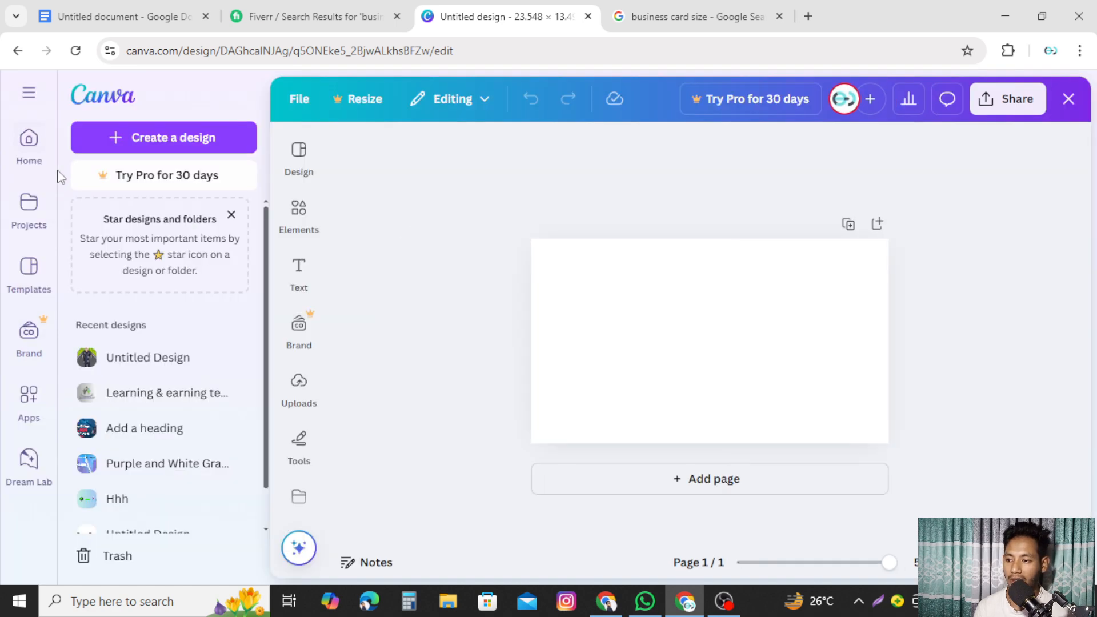
left_click(30, 148)
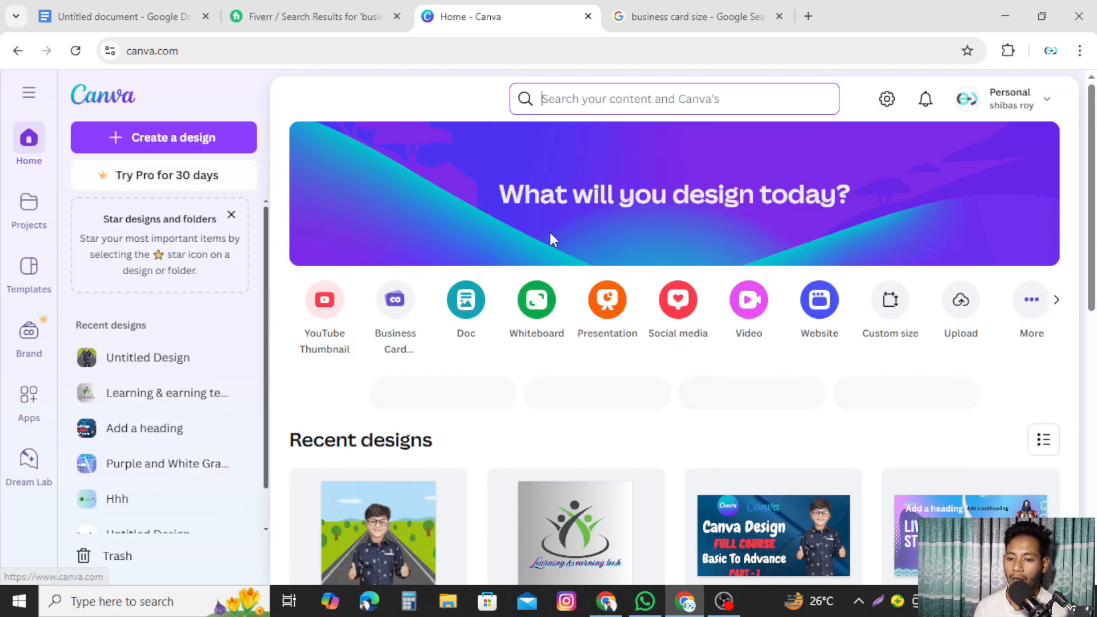
left_click(612, 95)
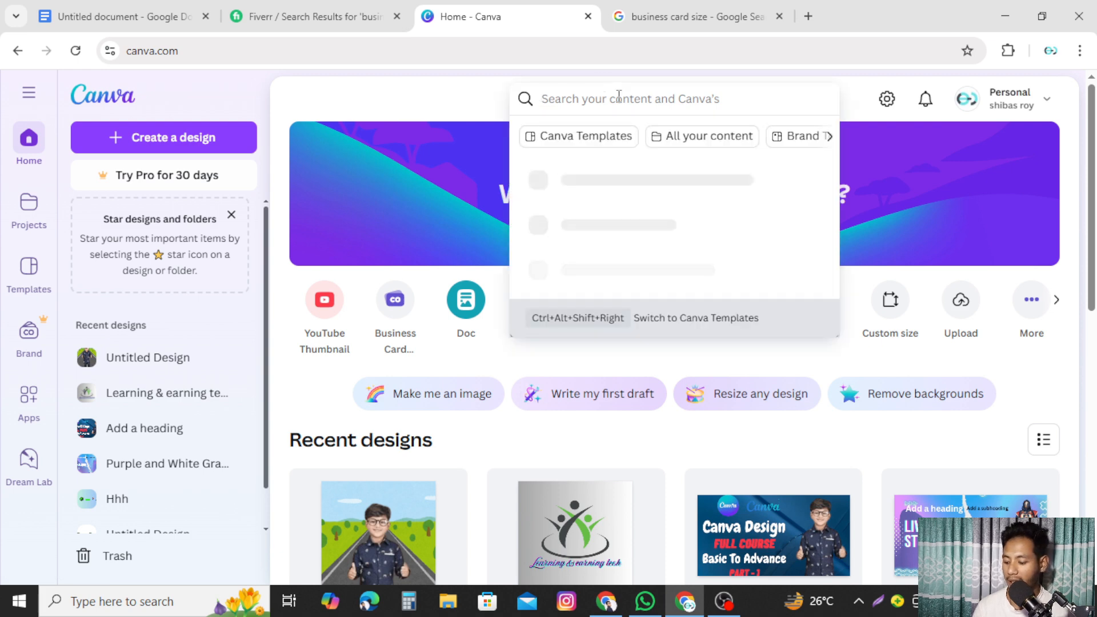
type("business card")
key("Return")
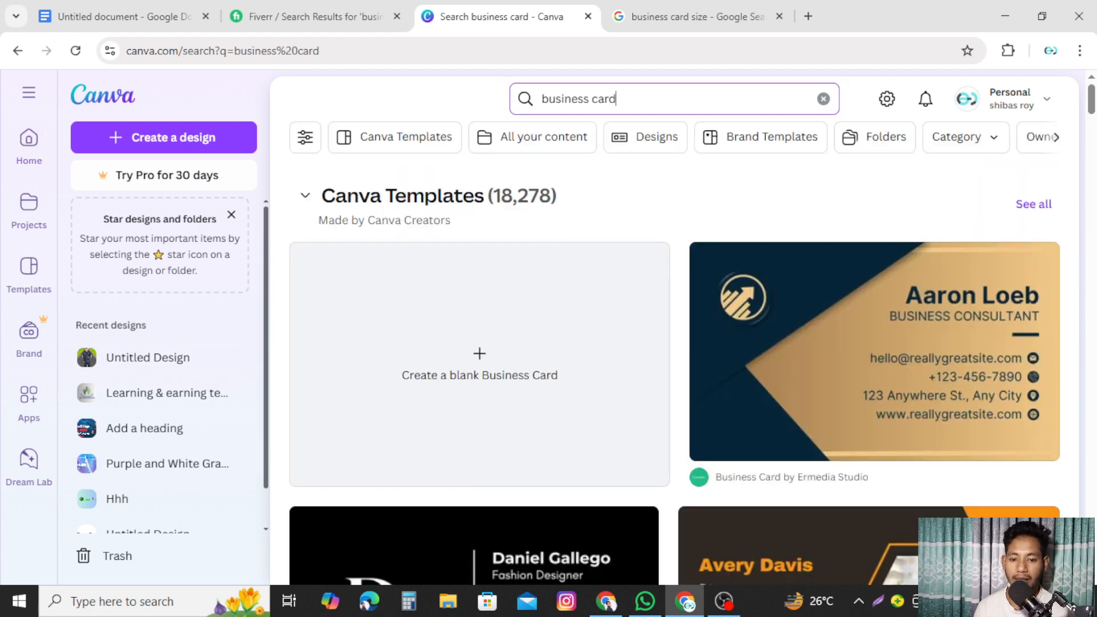
scroll(914, 343, "down", 2)
scroll(963, 411, "down", 3)
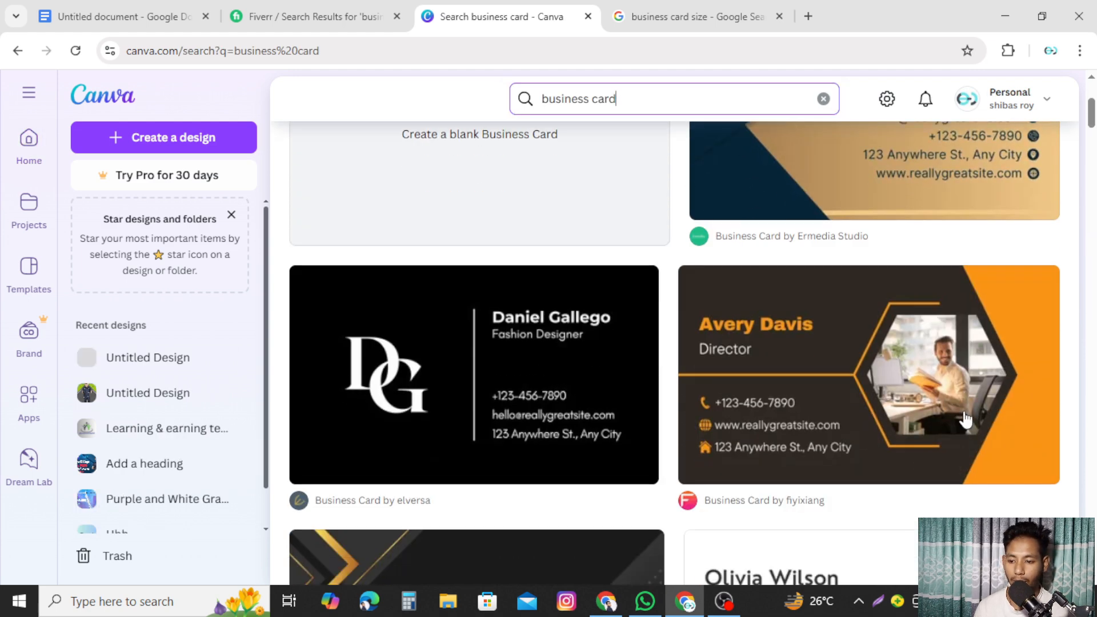
scroll(972, 477, "down", 2)
scroll(994, 474, "down", 5)
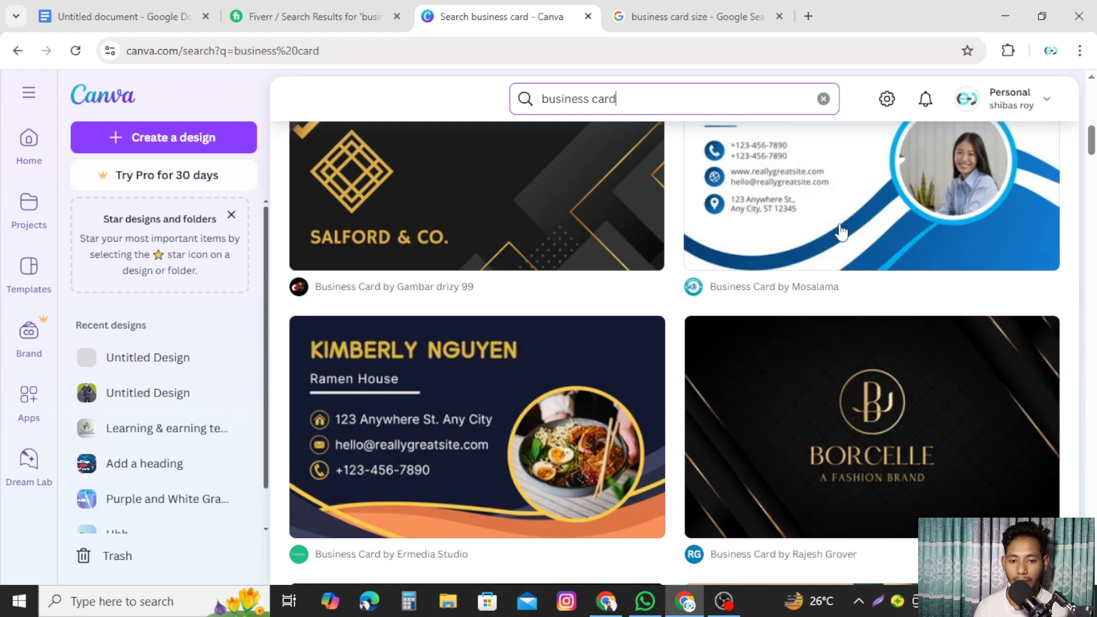
scroll(852, 237, "up", 1)
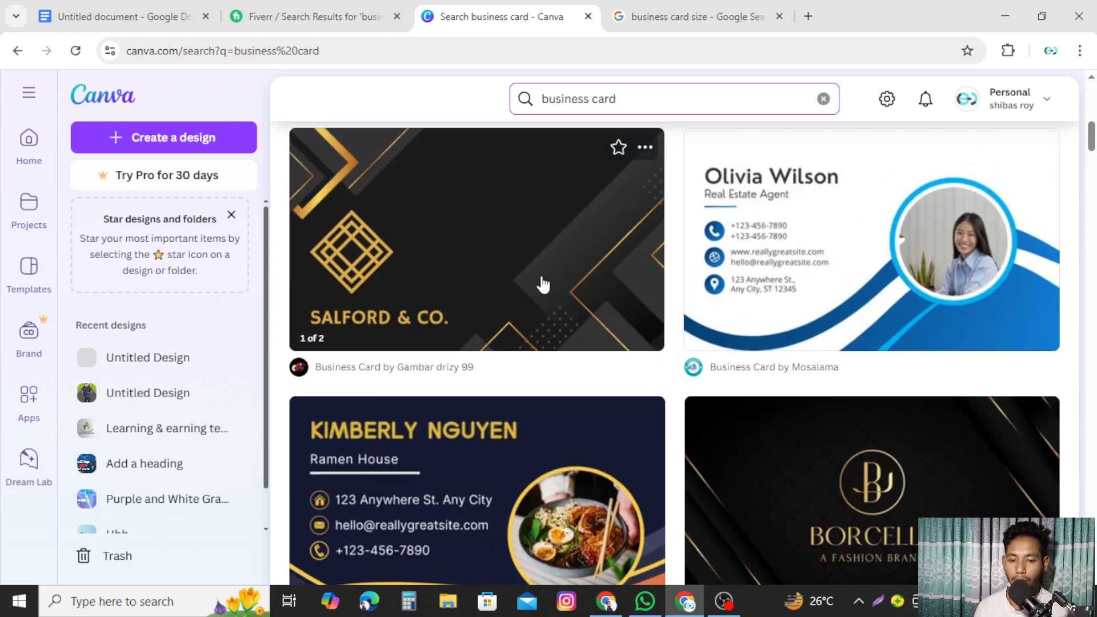
scroll(881, 292, "down", 1)
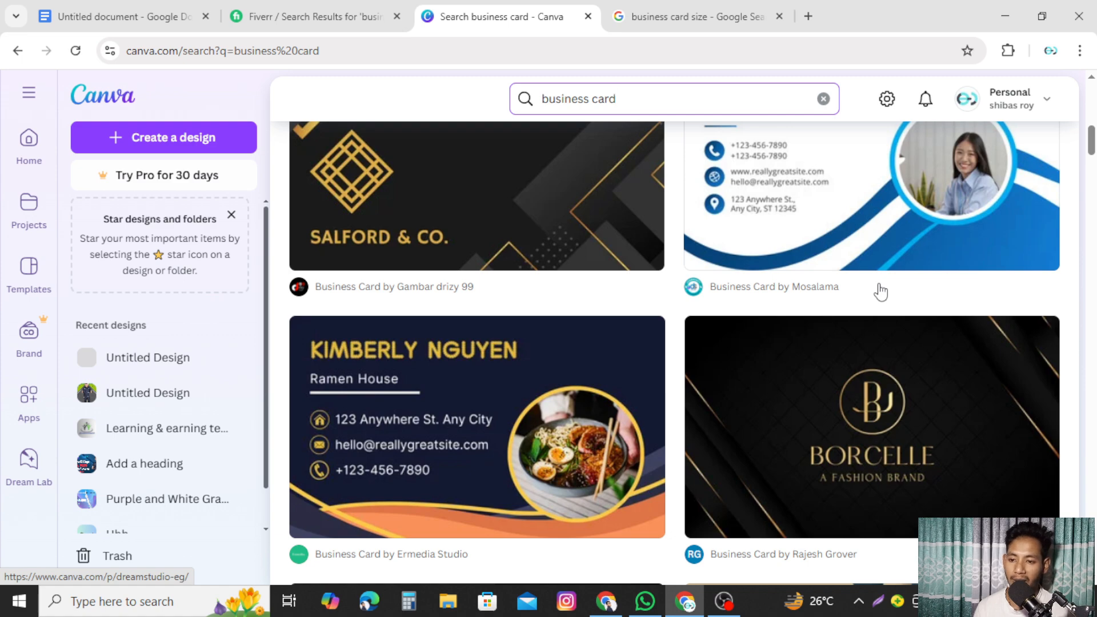
scroll(880, 292, "down", 10)
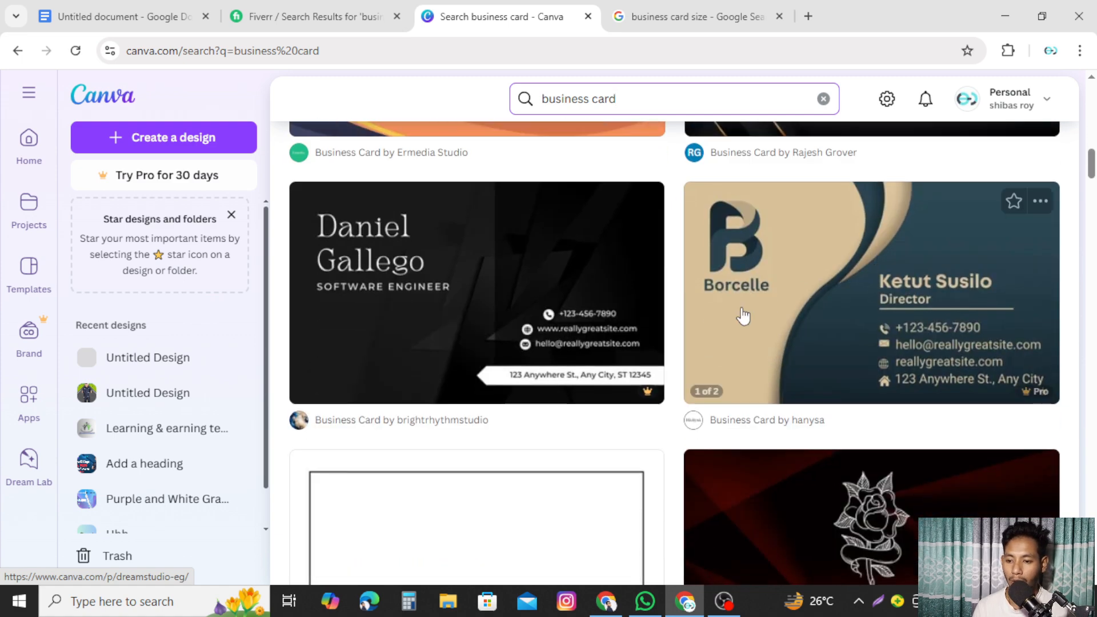
scroll(736, 319, "up", 12)
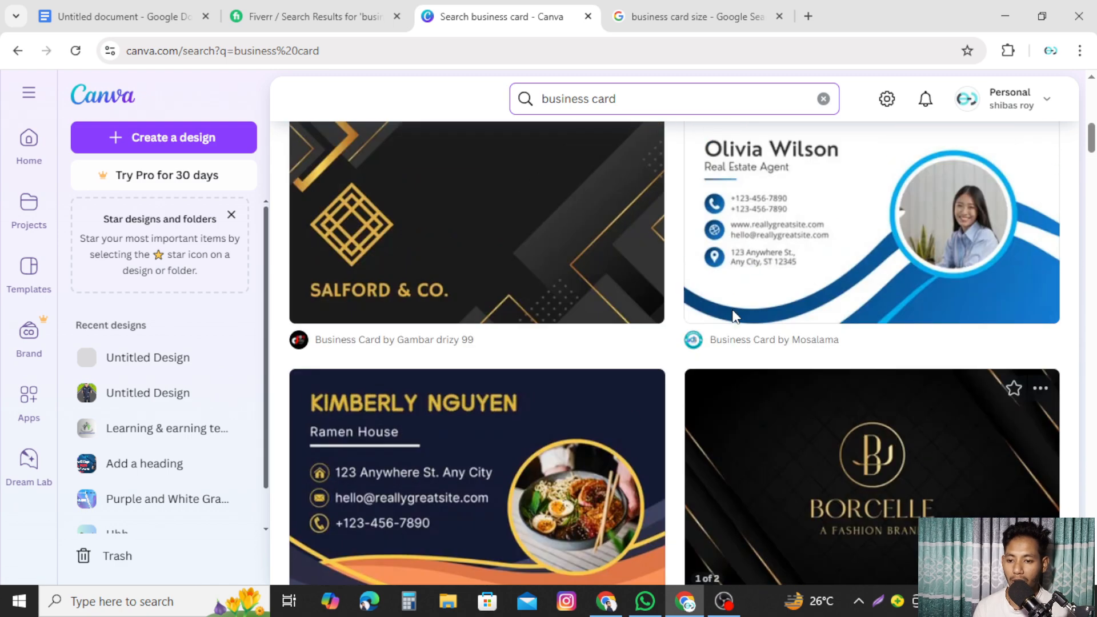
scroll(722, 309, "down", 1)
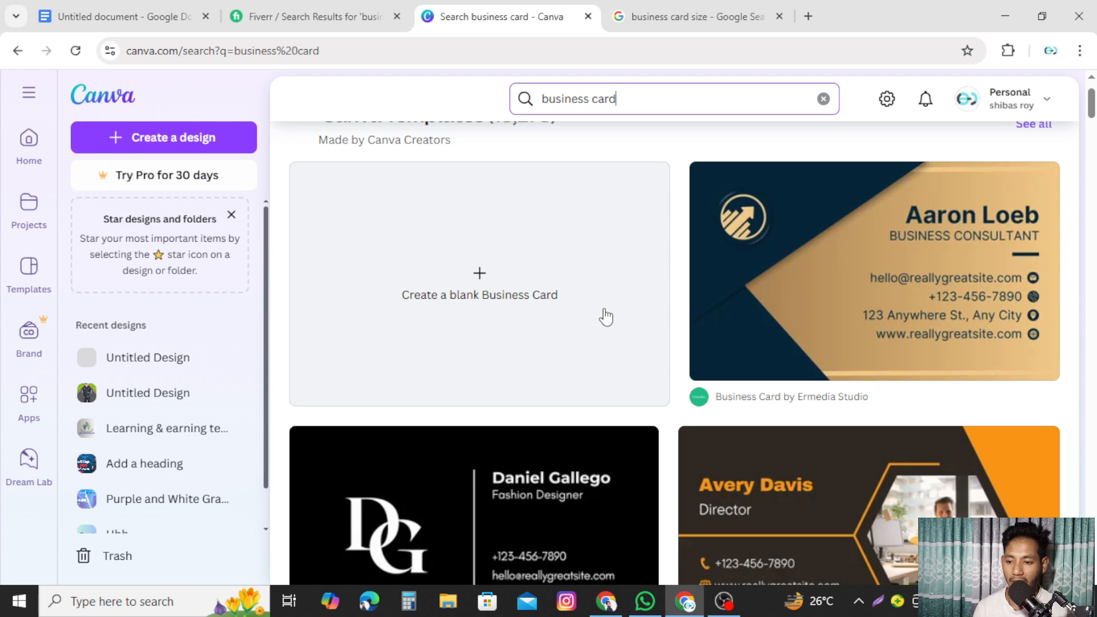
- Create a blank Business Card (US) design, then go back to Canva home's search box
left_click(480, 281)
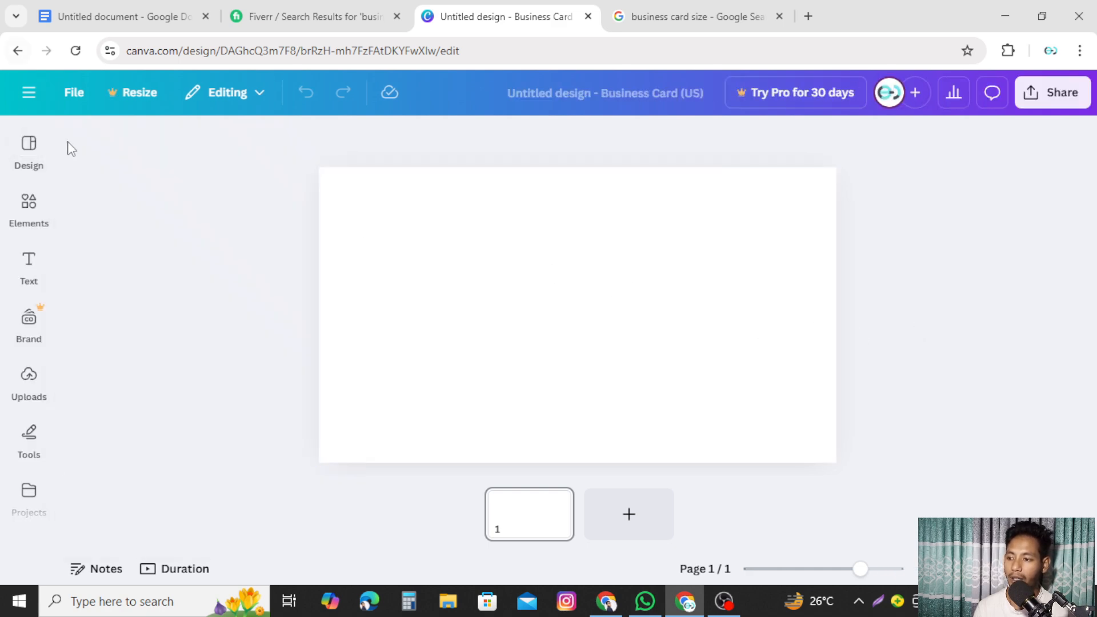
mouse_move(46, 172)
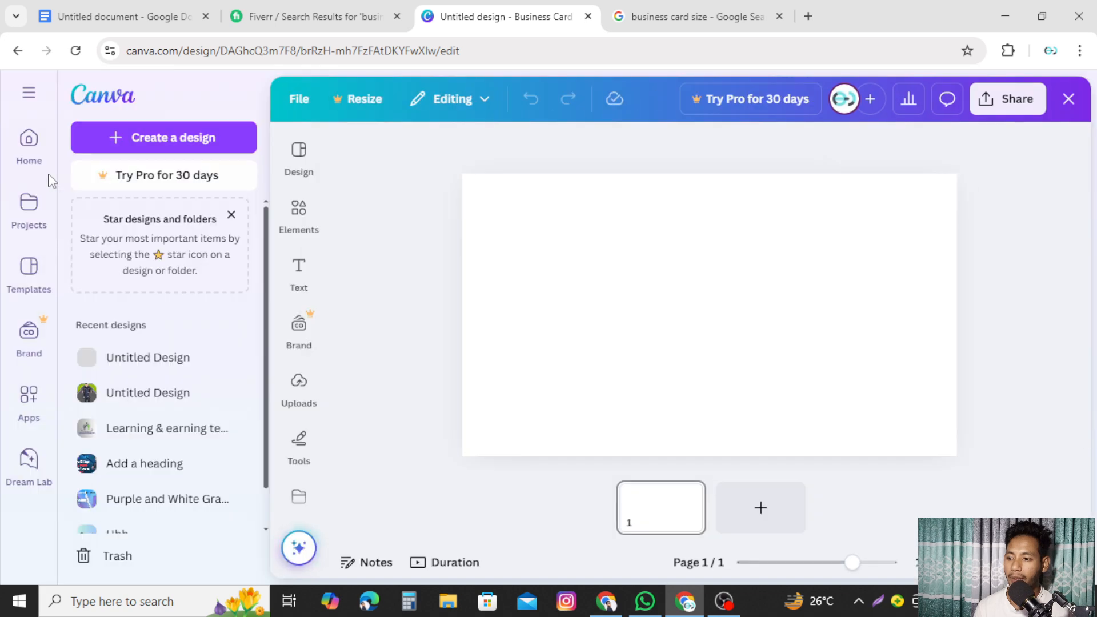
left_click(29, 139)
left_click(576, 99)
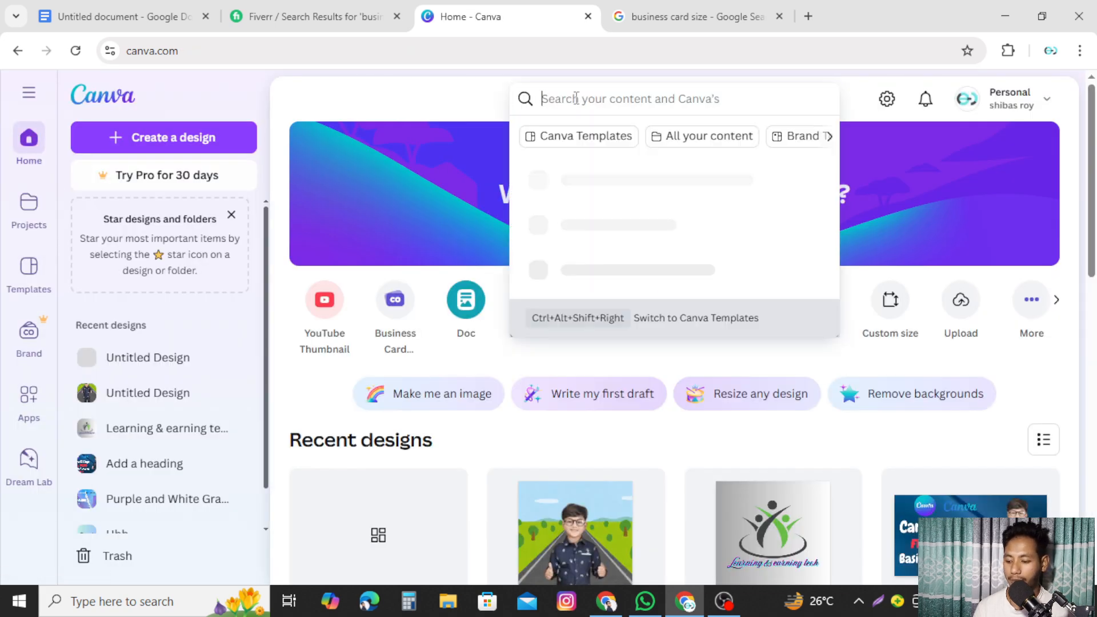
- Search Canva for 'business card' and scroll through the 18,278 template results and back up
type("business card")
key("Return")
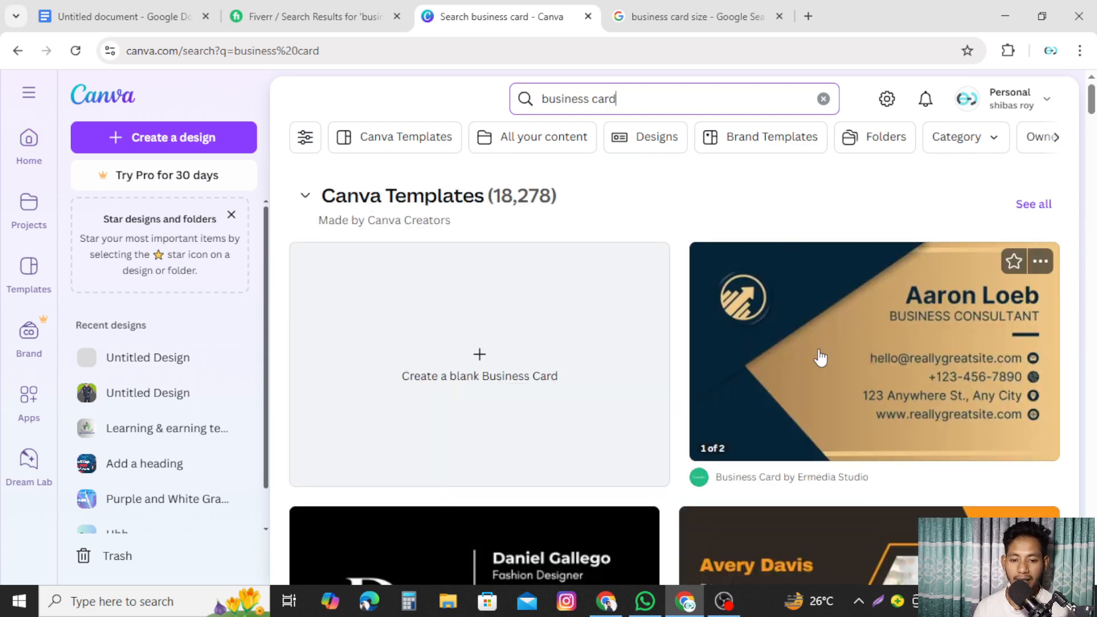
mouse_move(890, 371)
scroll(978, 397, "down", 5)
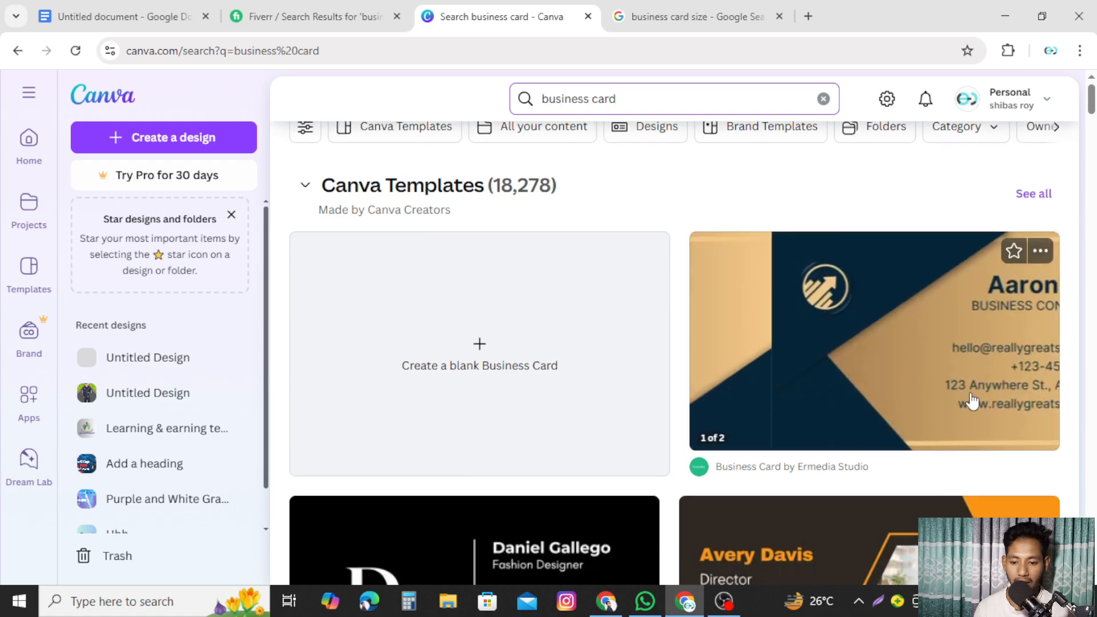
scroll(972, 397, "down", 15)
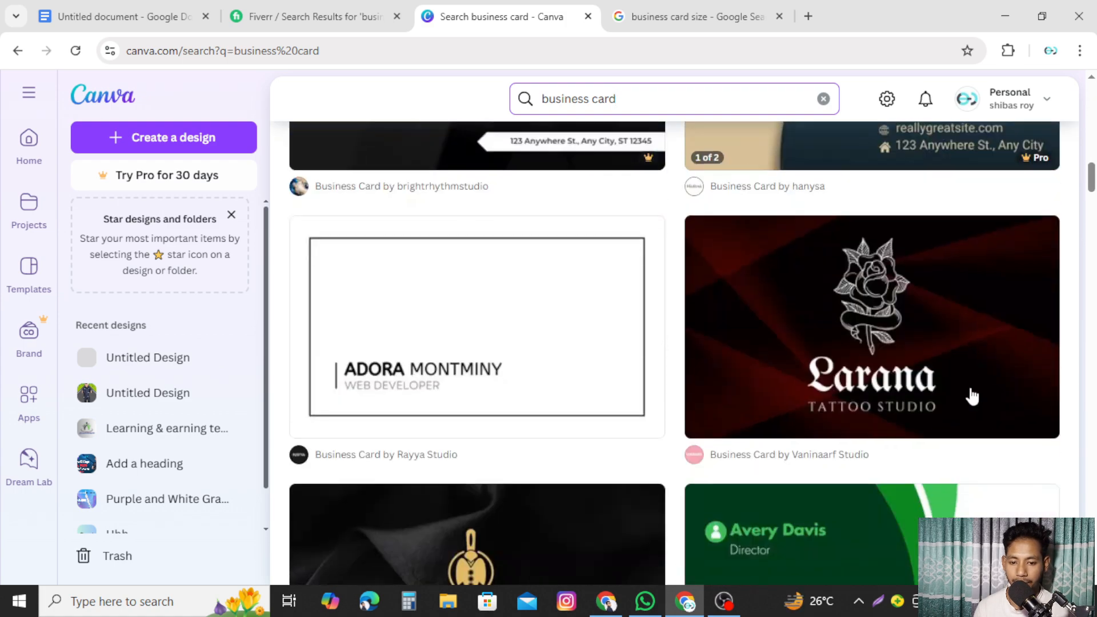
mouse_move(972, 395)
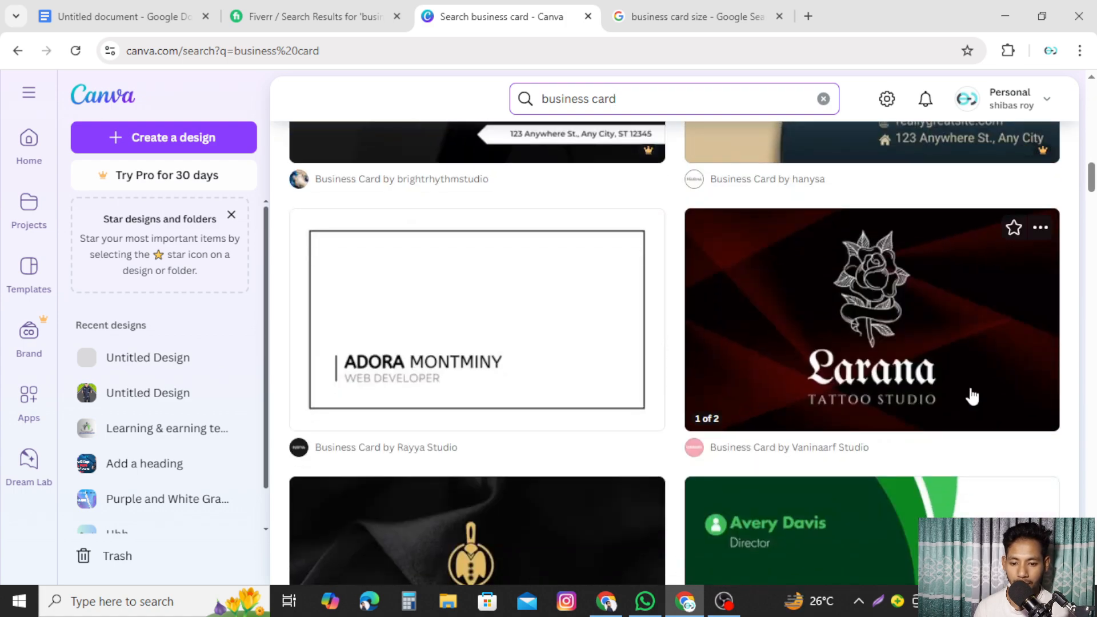
scroll(972, 396, "down", 5)
scroll(971, 395, "down", 3)
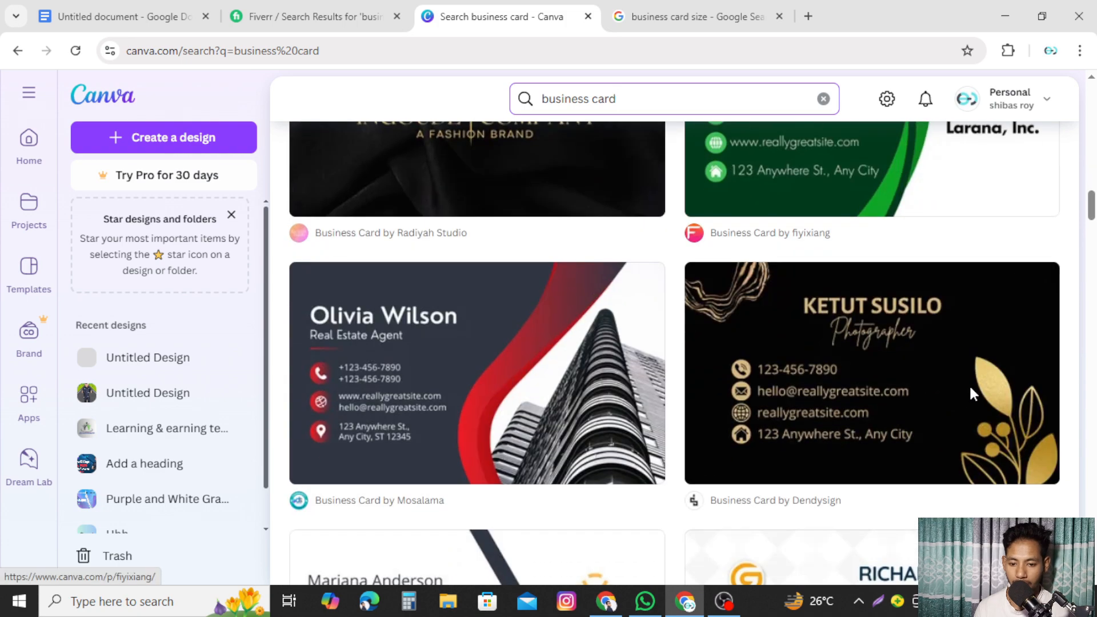
scroll(970, 388, "down", 8)
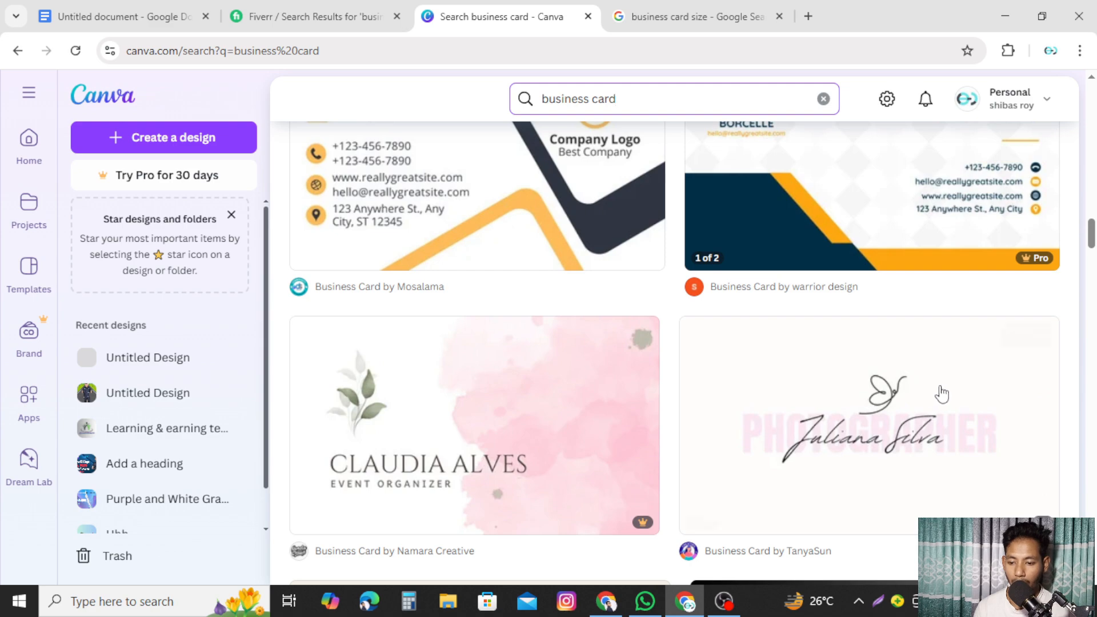
scroll(731, 373, "down", 10)
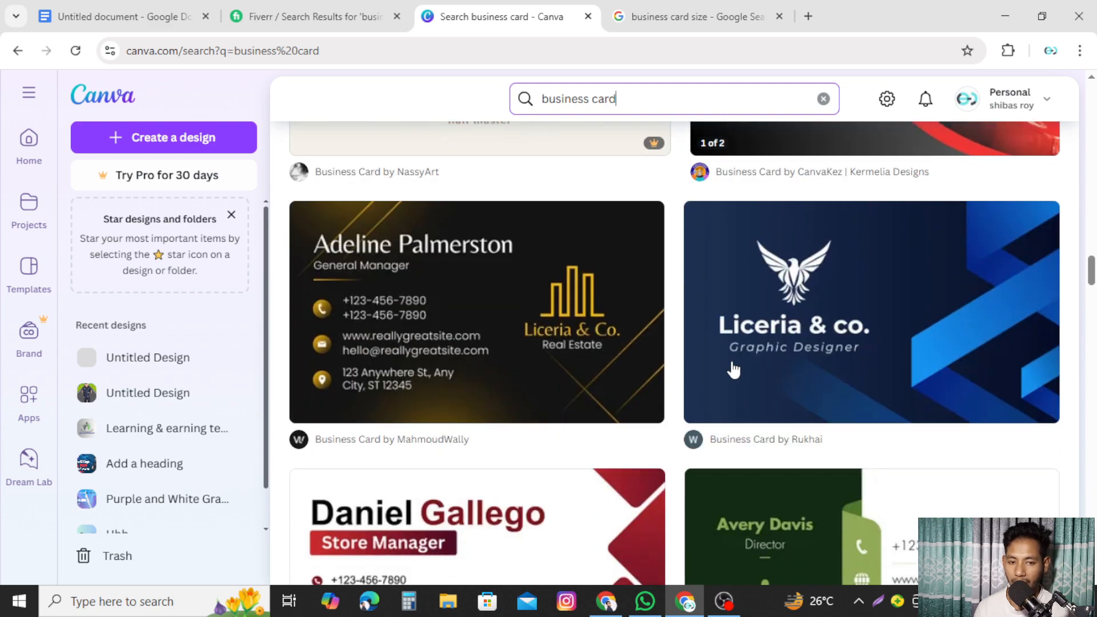
scroll(734, 370, "down", 4)
scroll(734, 370, "up", 4)
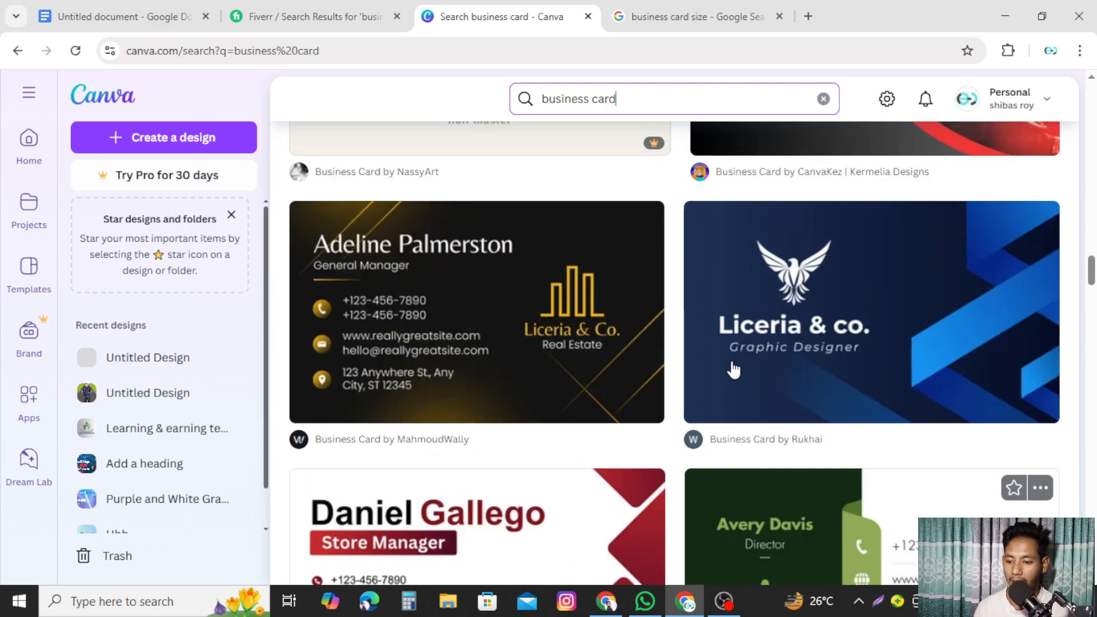
scroll(734, 370, "up", 15)
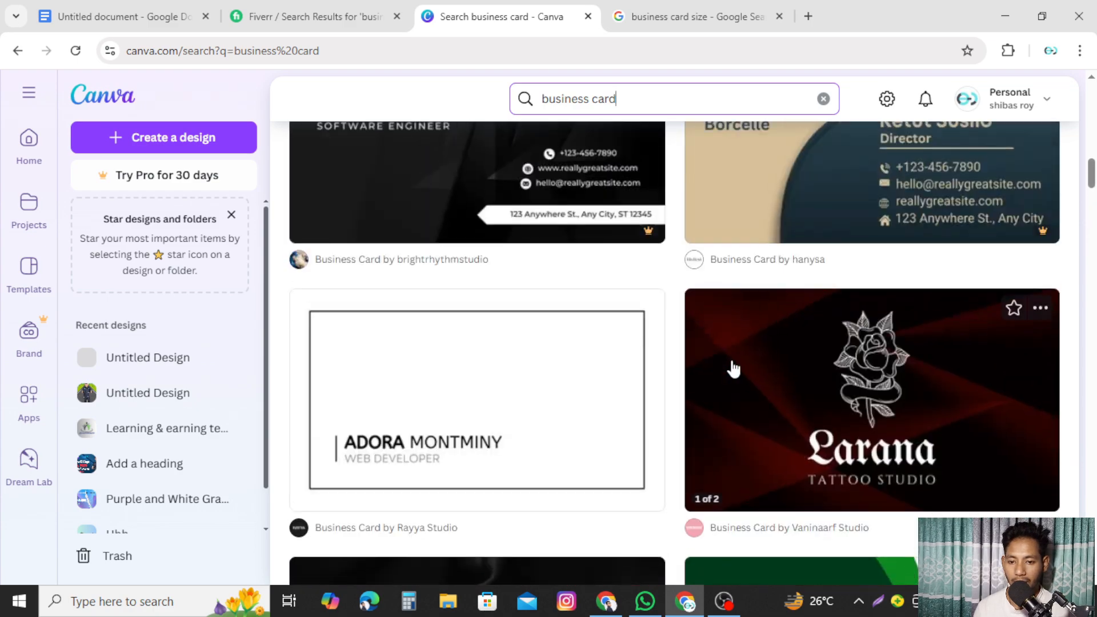
scroll(734, 370, "up", 12)
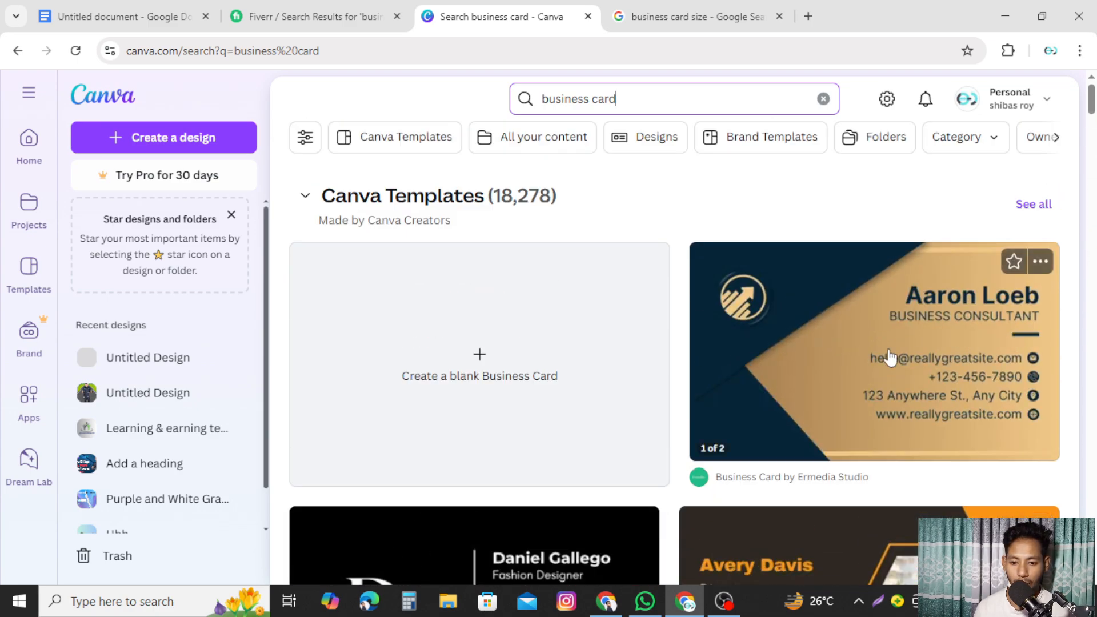
- Preview the Blue and Gold Modern Business Consultant card template and open it for editing
left_click(886, 369)
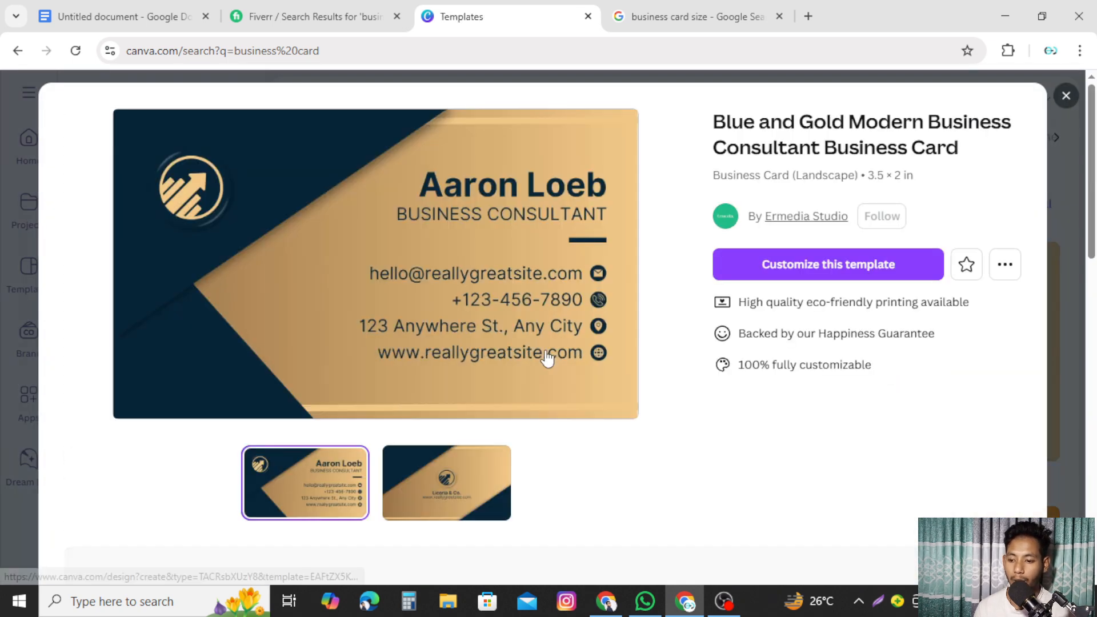
scroll(549, 355, "down", 3)
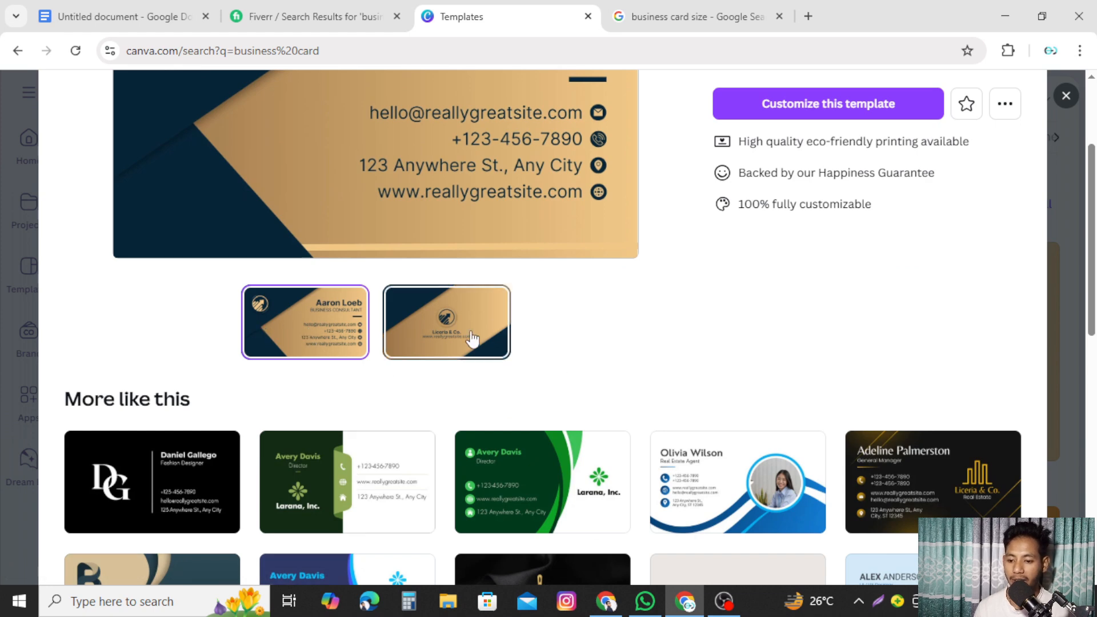
scroll(592, 329, "up", 3)
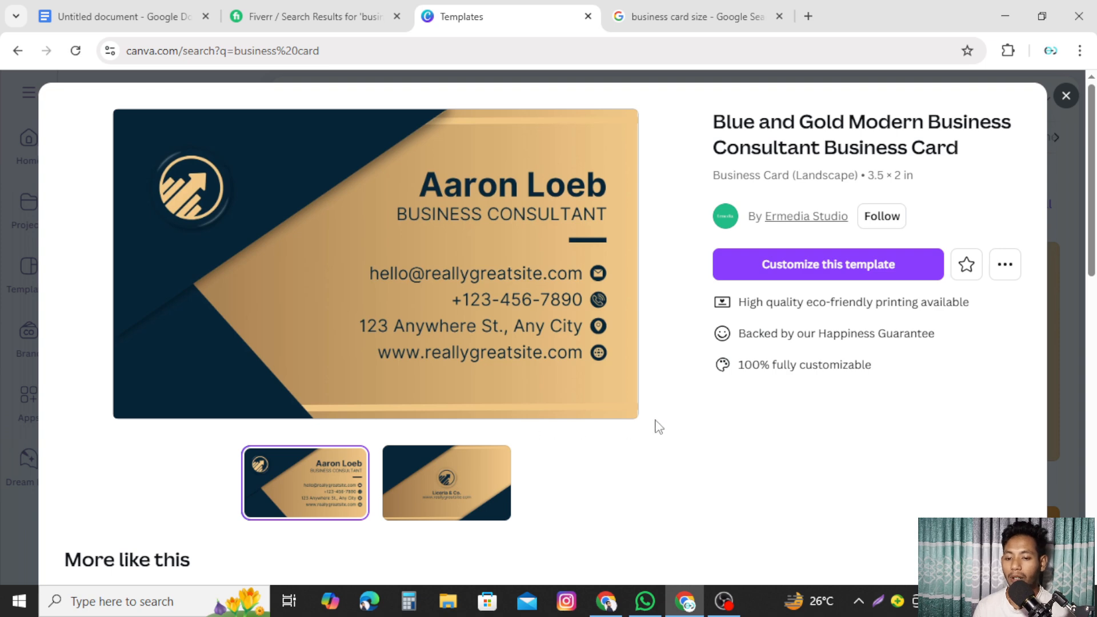
scroll(656, 424, "down", 5)
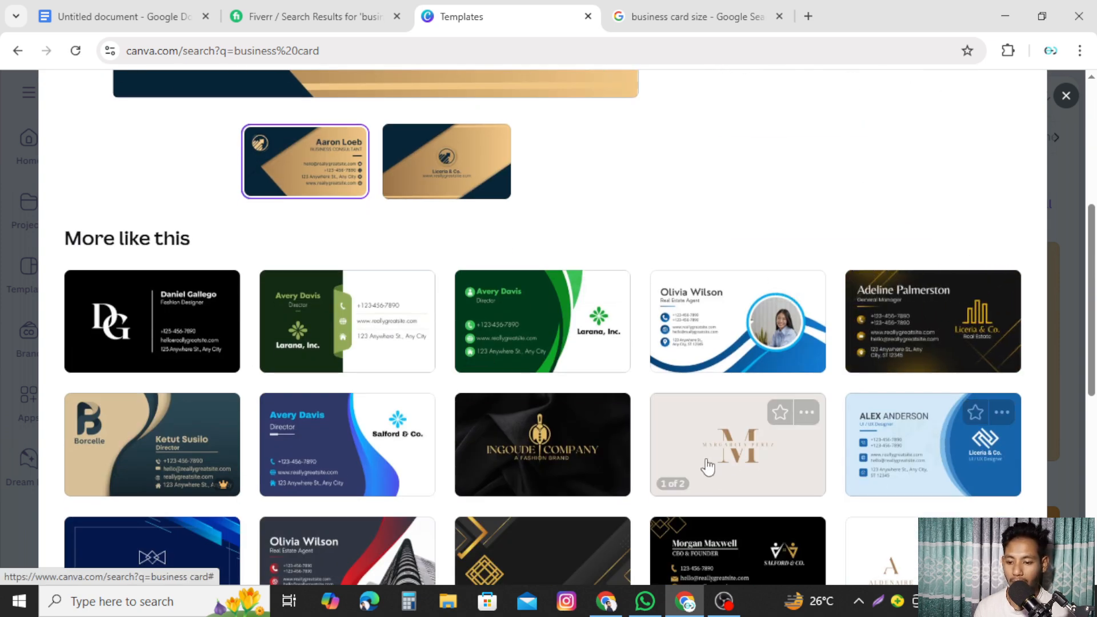
scroll(452, 457, "down", 1)
scroll(451, 457, "down", 3)
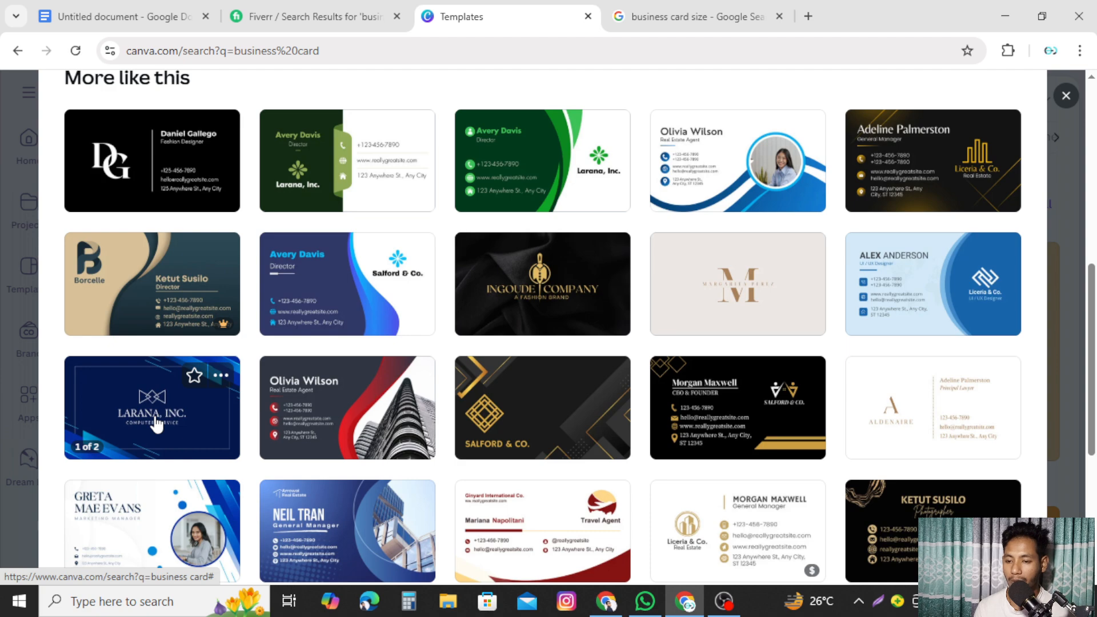
scroll(508, 420, "up", 5)
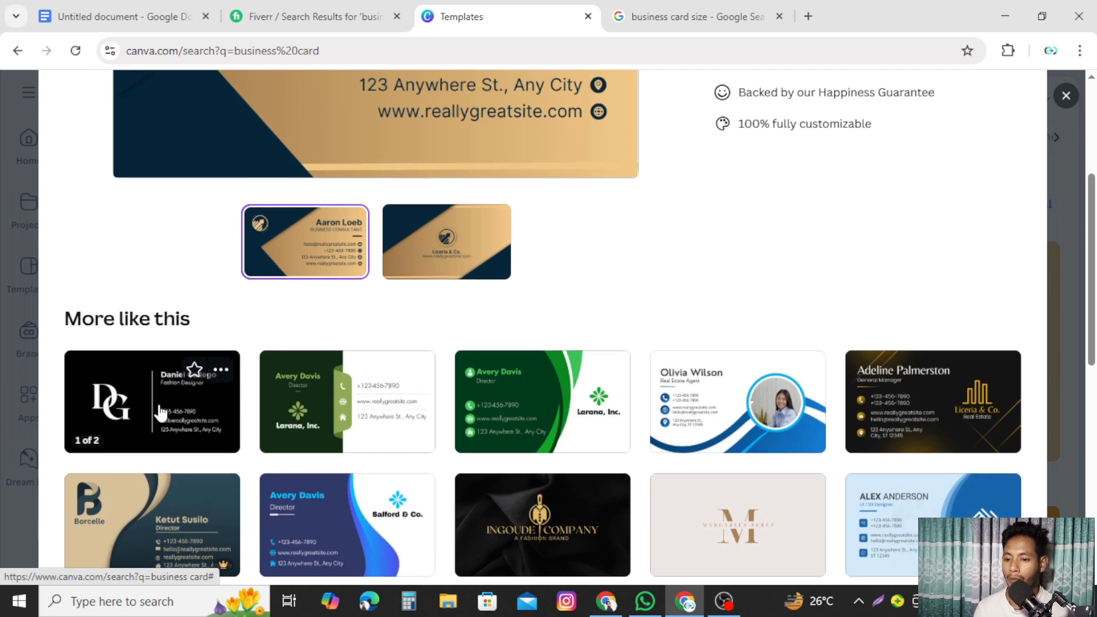
scroll(724, 303, "up", 3)
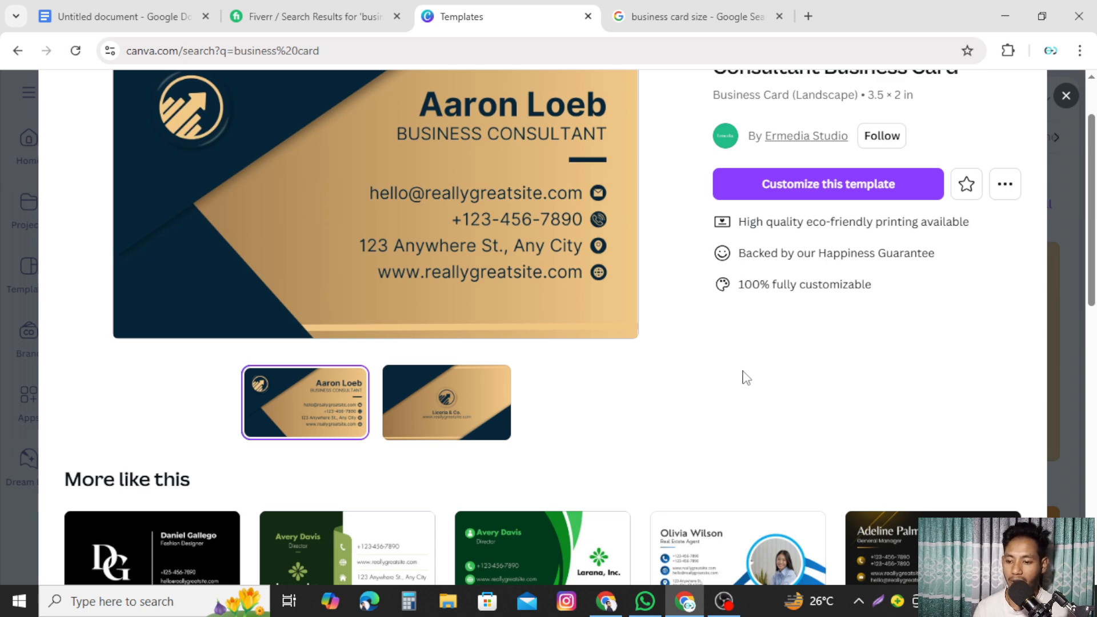
scroll(746, 378, "down", 1)
scroll(746, 378, "up", 3)
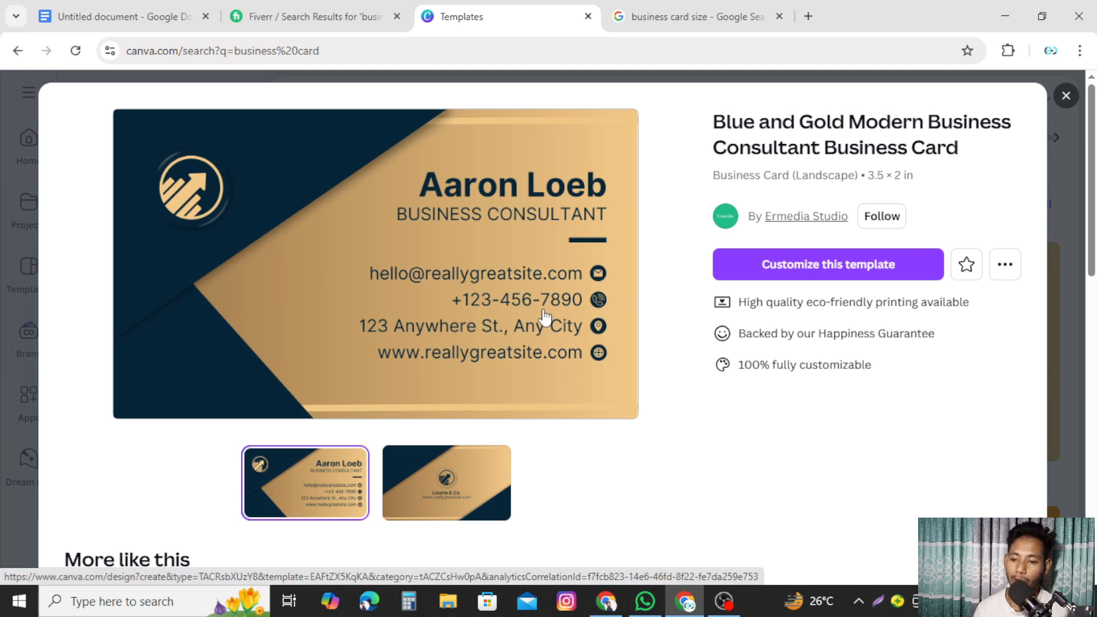
left_click(448, 279)
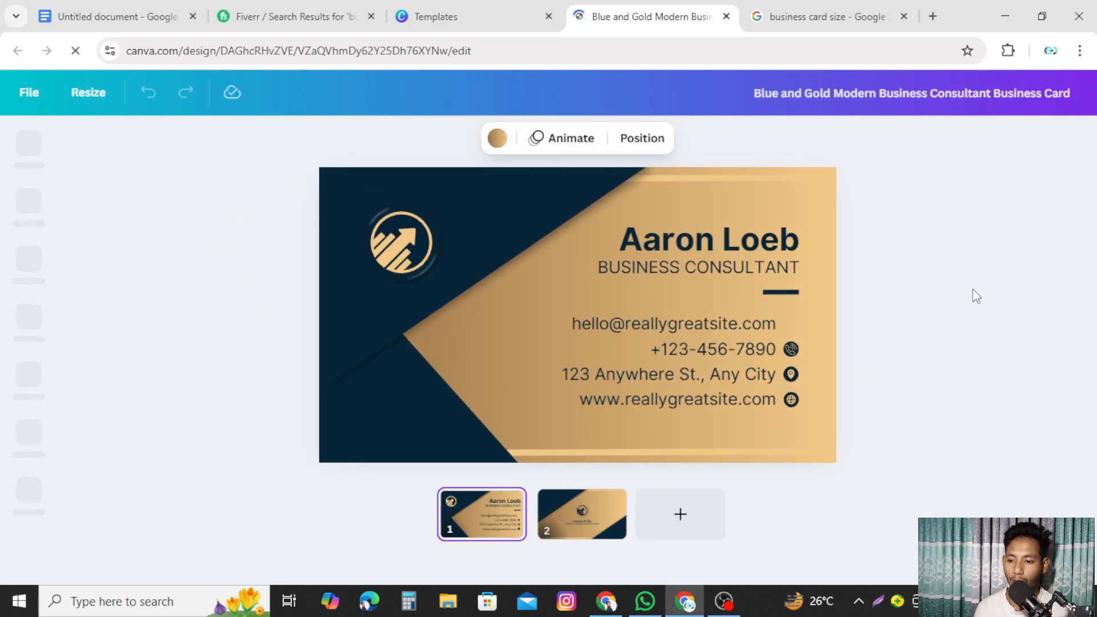
left_click(397, 250)
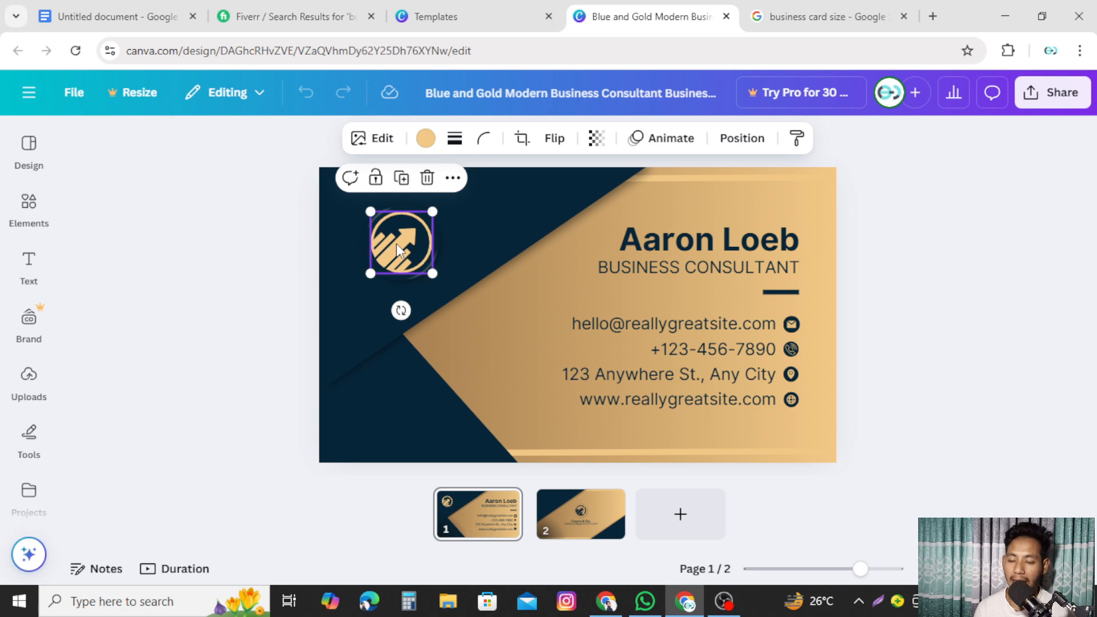
left_click(970, 259)
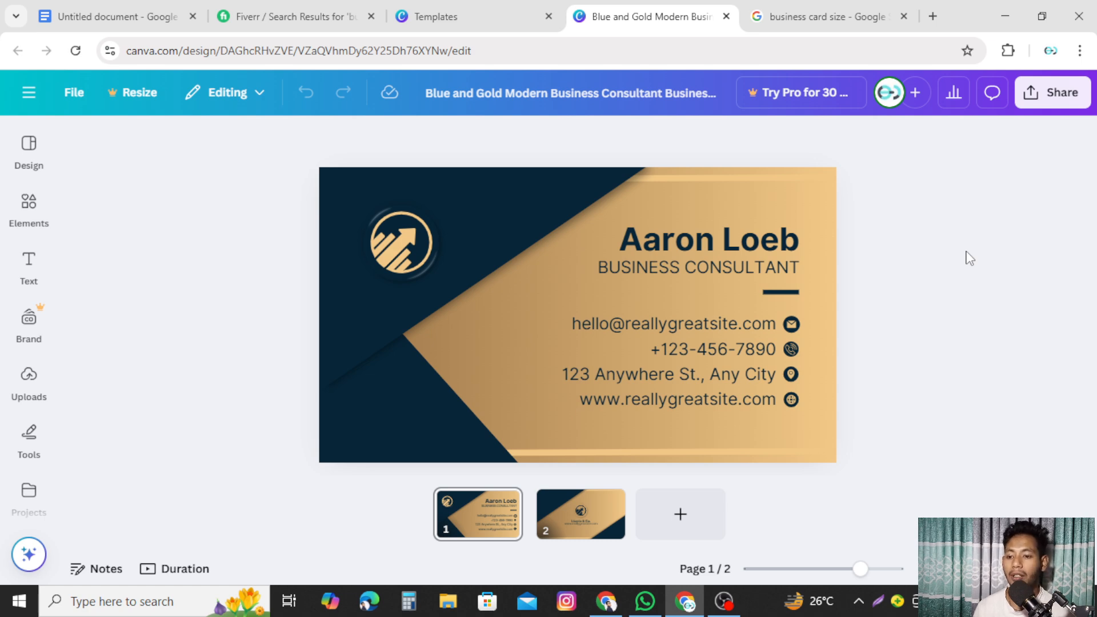
left_click(397, 246)
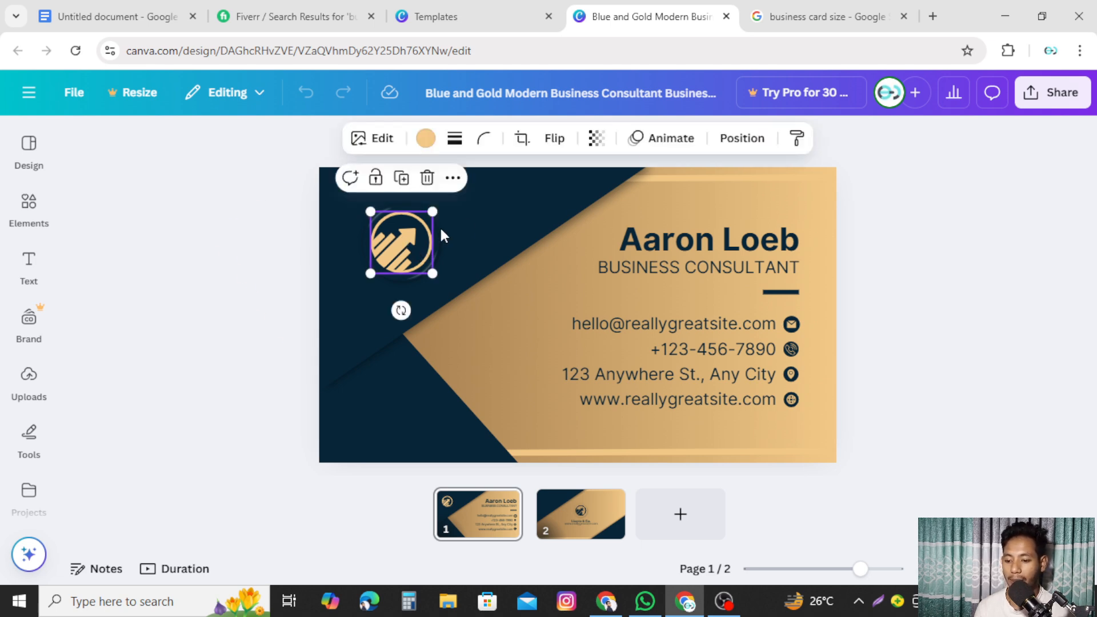
left_click(901, 283)
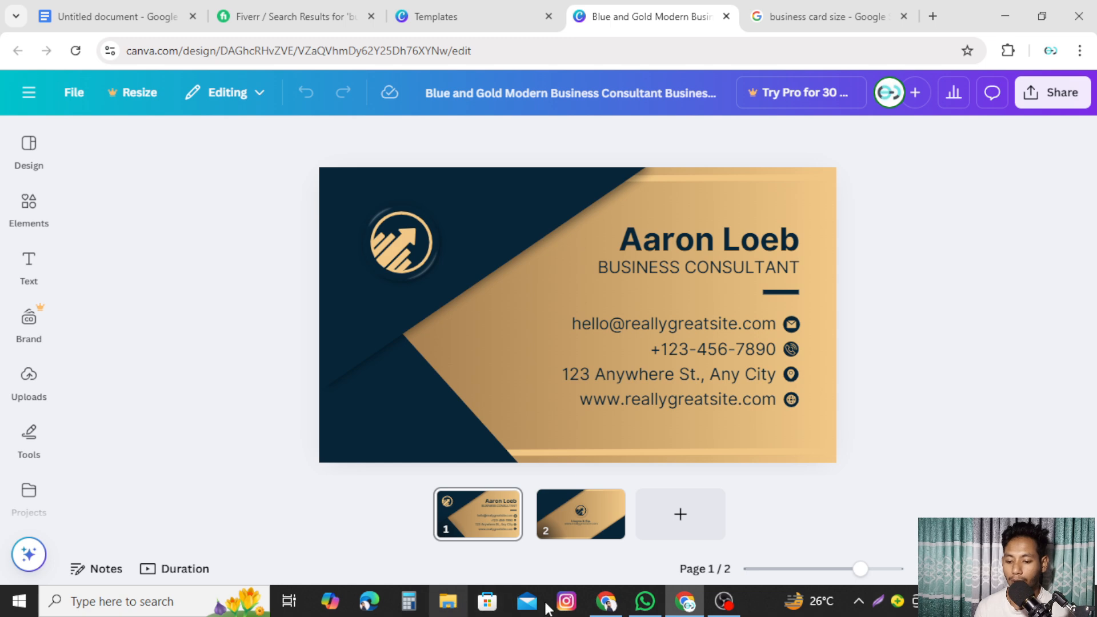
- Locate the L&E Tech logo in the nested folder on drive D and drag it onto the Canva card
left_click(448, 601)
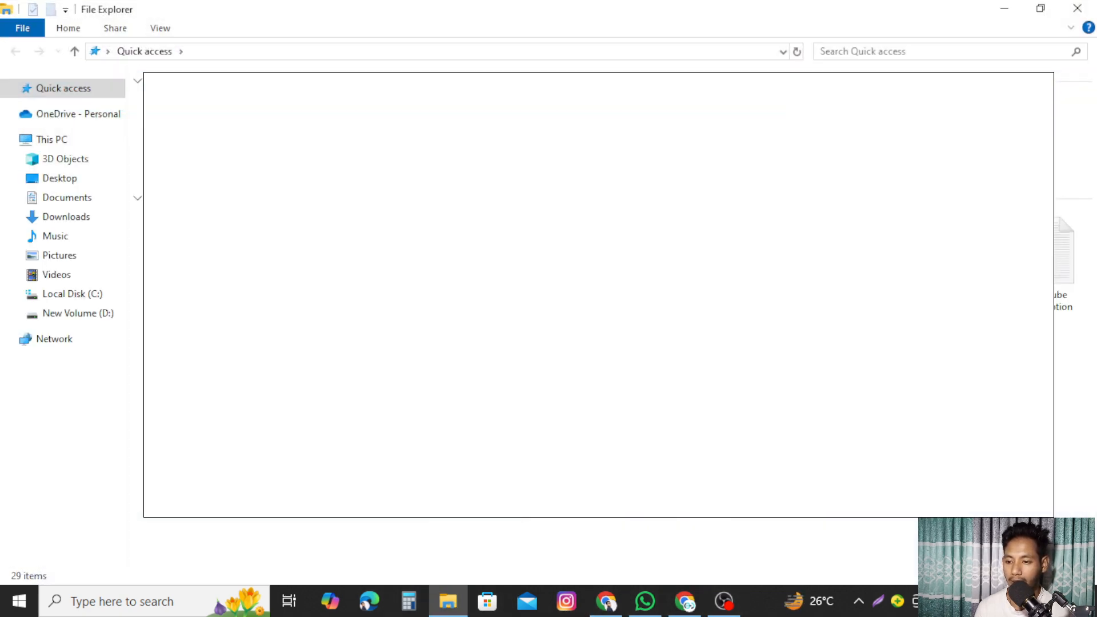
left_click(103, 314)
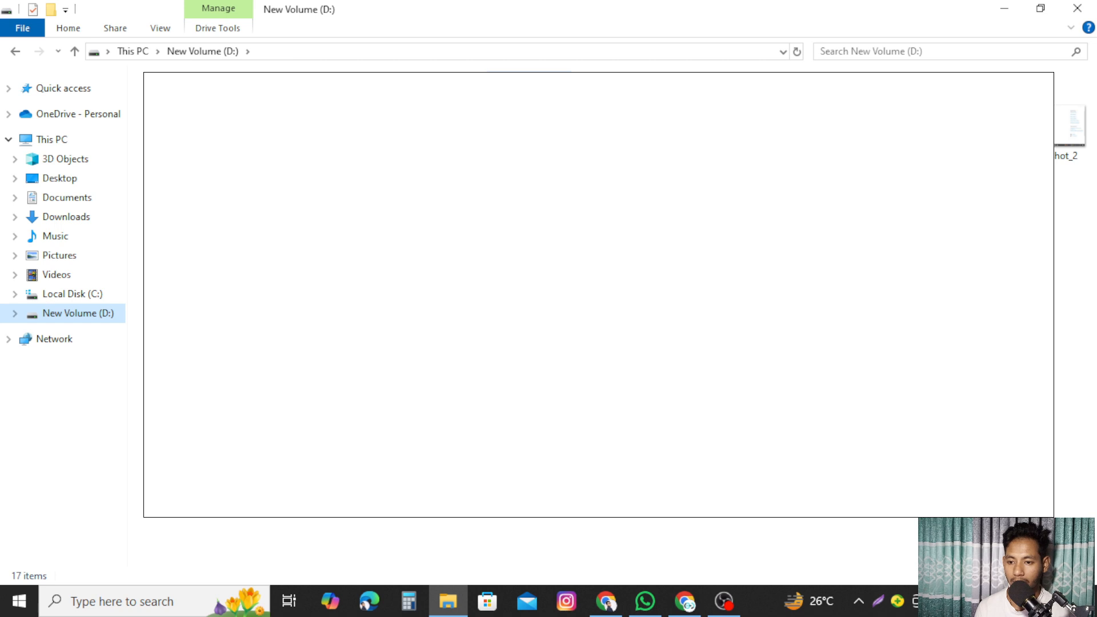
double_click(530, 117)
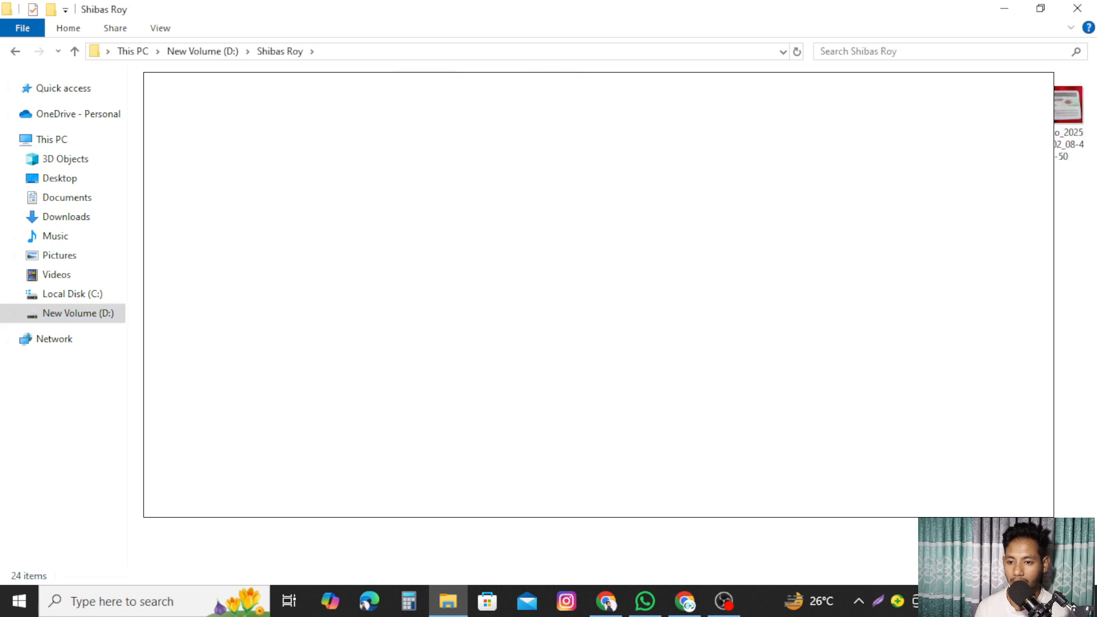
double_click(425, 114)
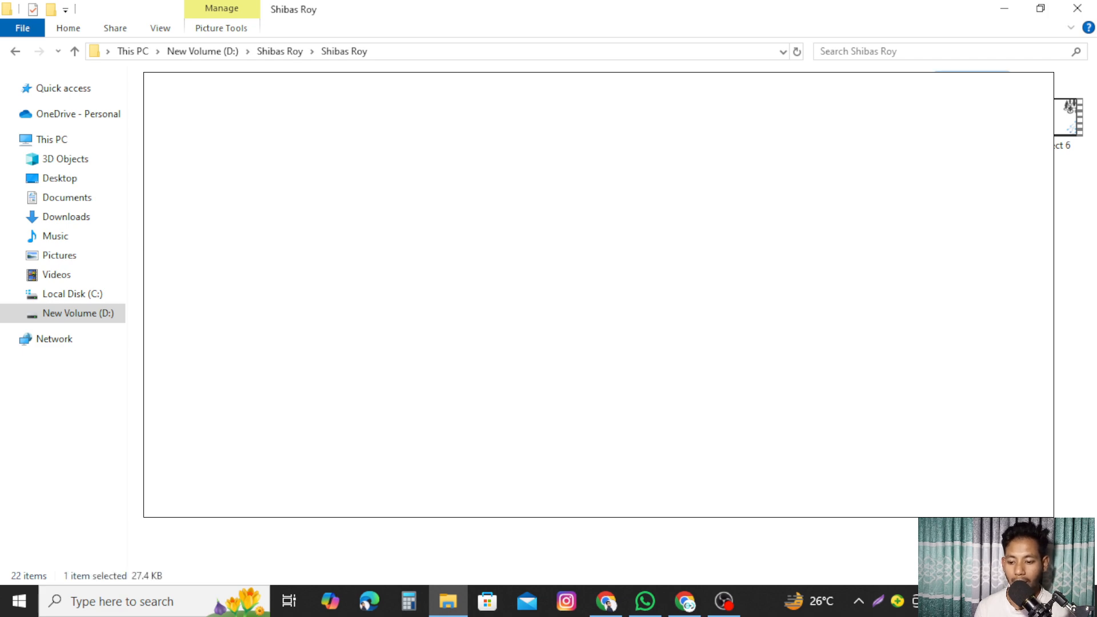
left_click(606, 601)
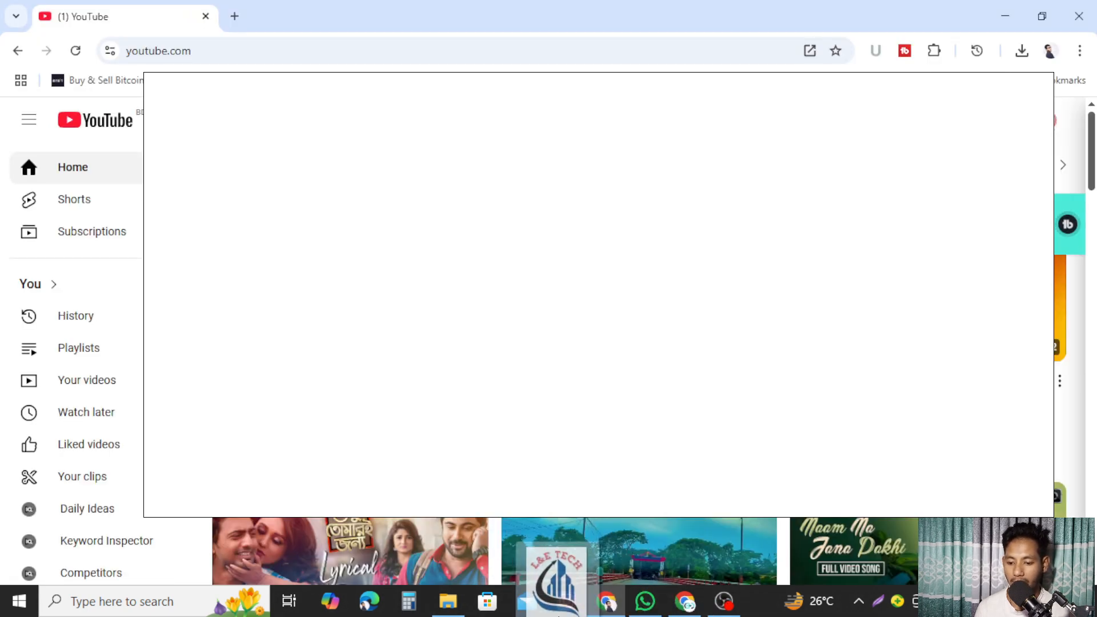
left_click_drag(598, 603, 482, 328)
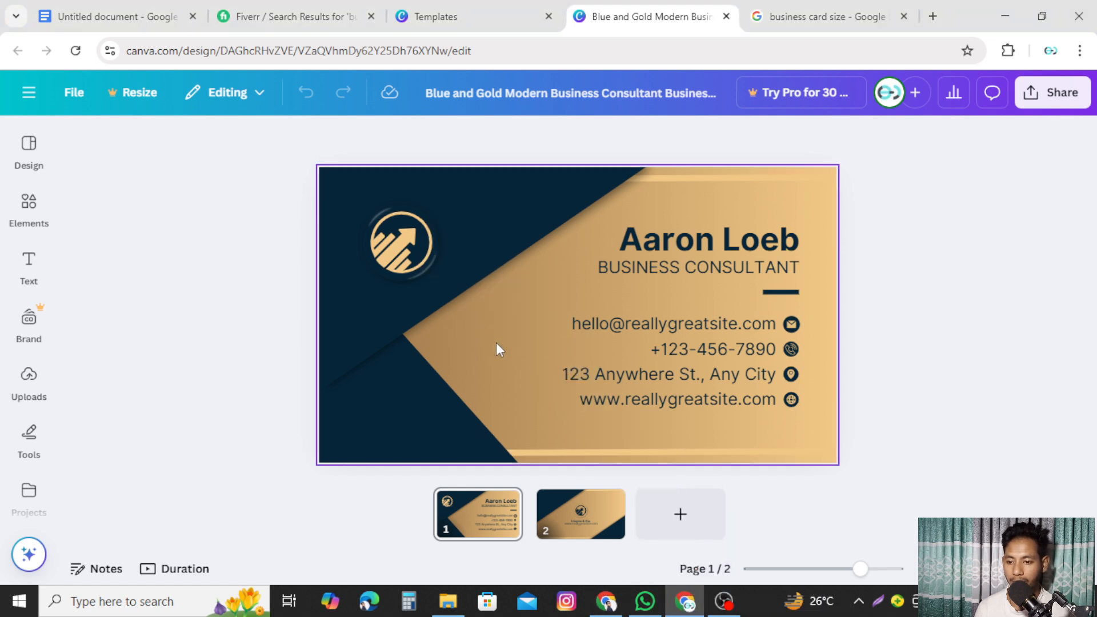
- Drop and shrink the L&E Tech logo, delete the gold arrow emblem, and move the logo into its spot
left_click_drag(562, 335, 414, 263)
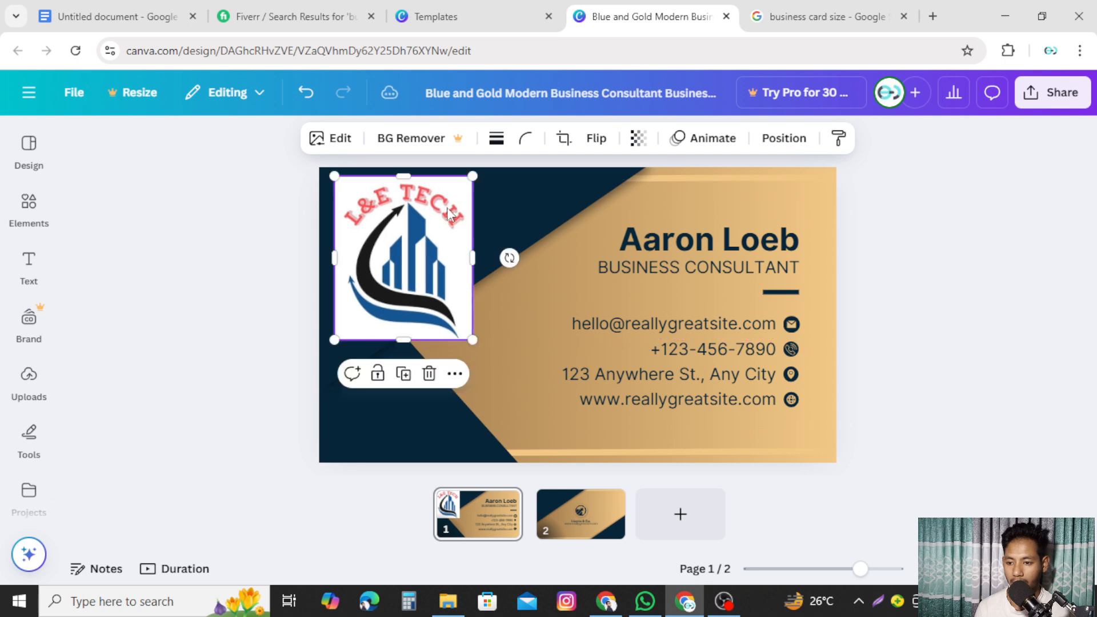
left_click_drag(472, 175, 447, 310)
left_click(514, 300)
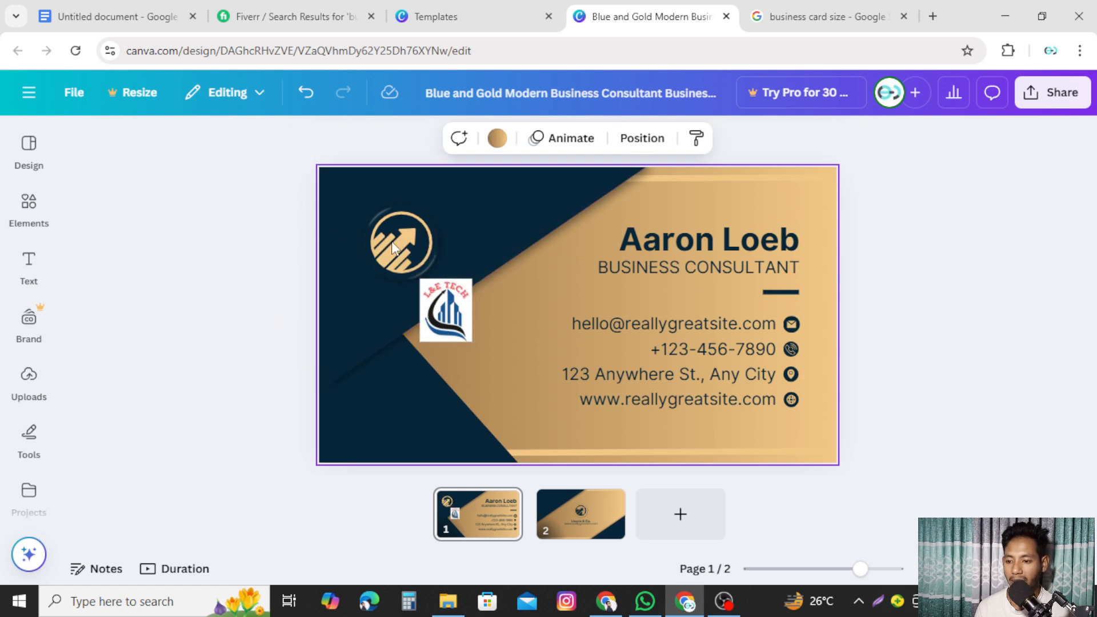
left_click(407, 256)
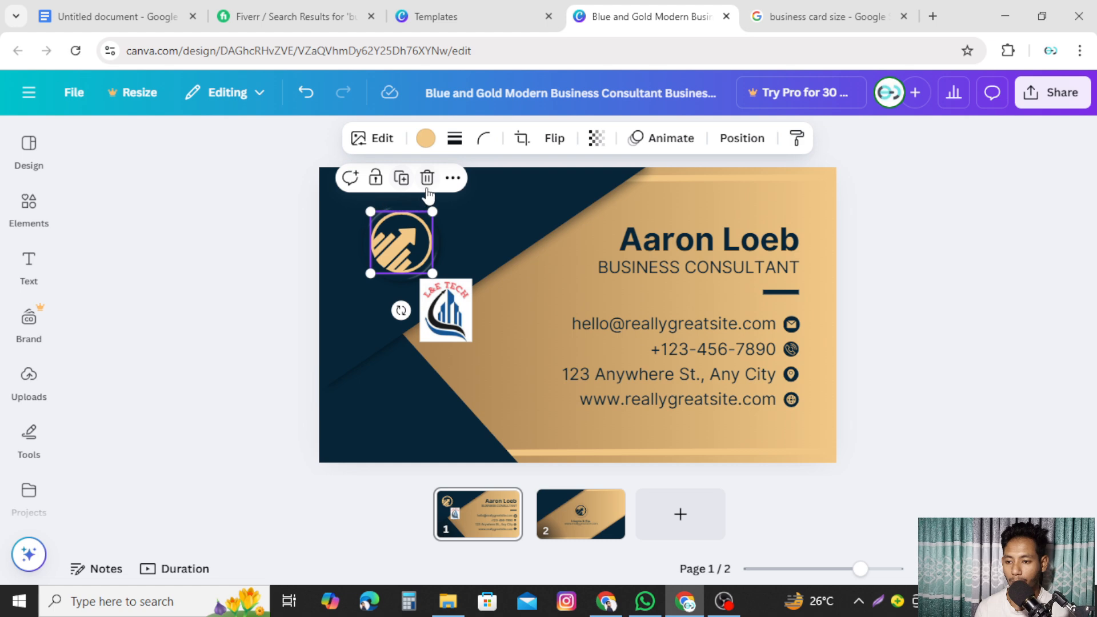
left_click(428, 177)
left_click_drag(446, 310, 407, 245)
left_click(484, 306)
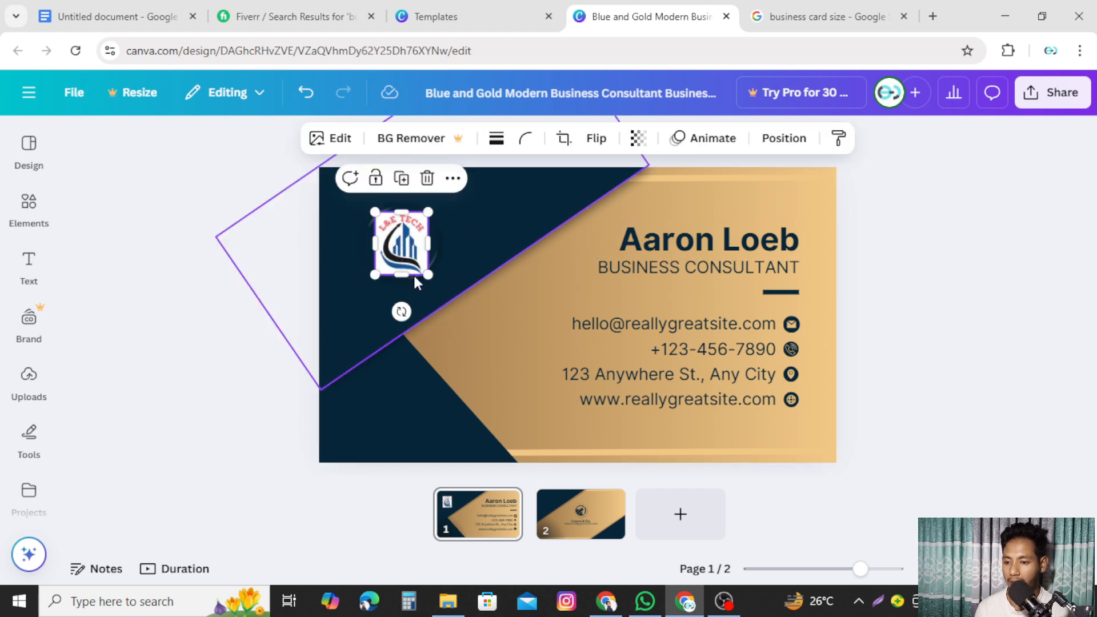
- Open the uploaded images and shift the logo down and right on the card
left_click(29, 378)
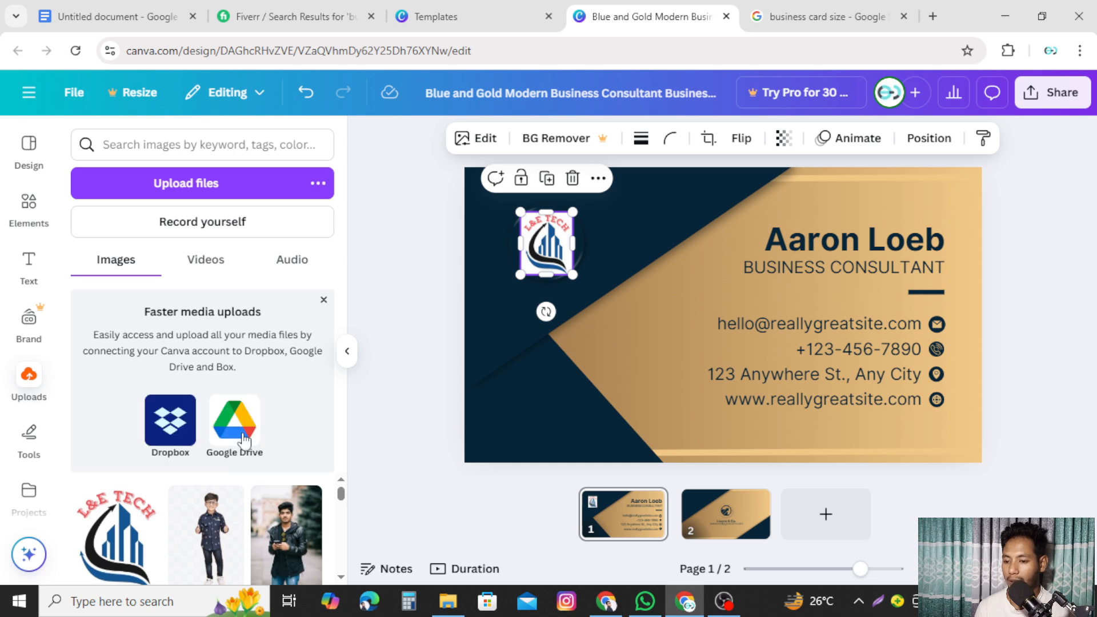
scroll(251, 503, "down", 5)
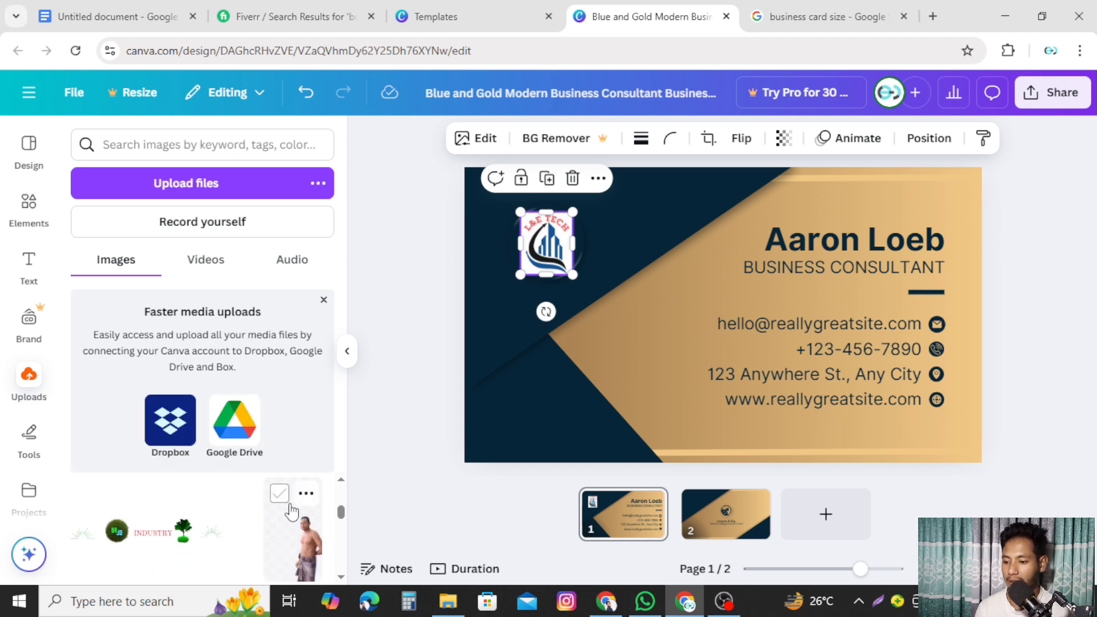
left_click(634, 343)
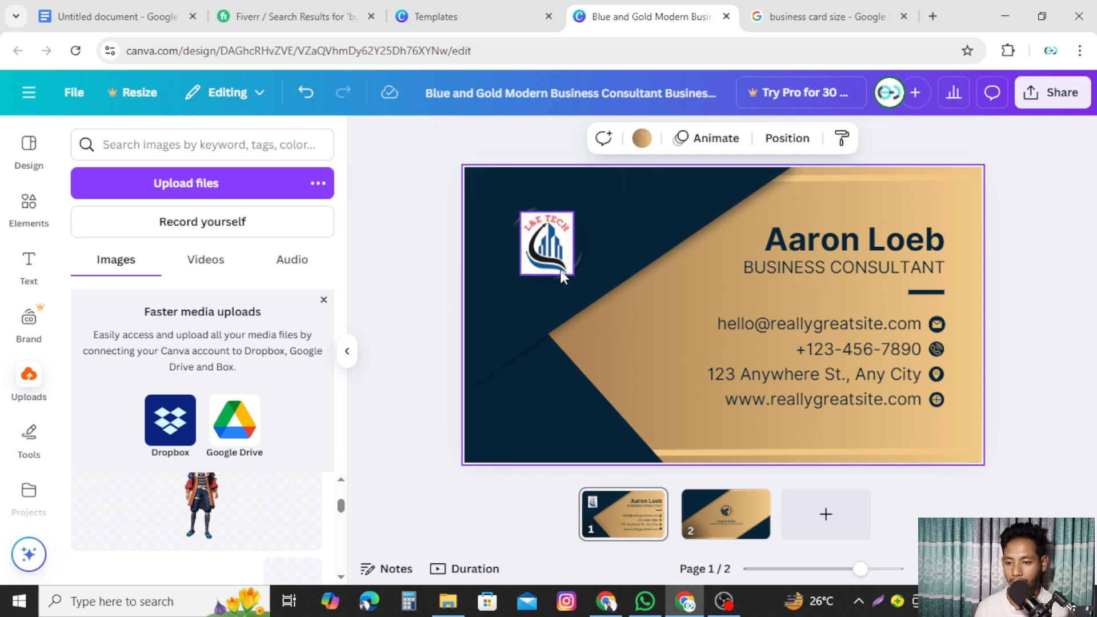
left_click_drag(550, 260, 611, 368)
left_click(549, 240)
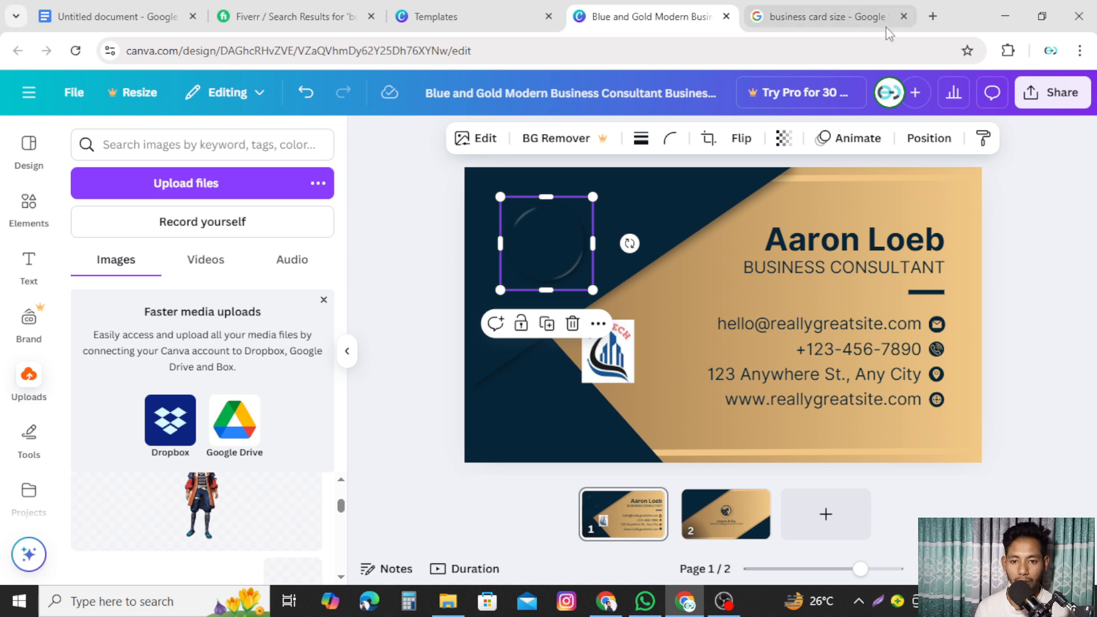
- Open a new Chrome tab and dismiss the address suggestions and side panel tip
left_click(933, 16)
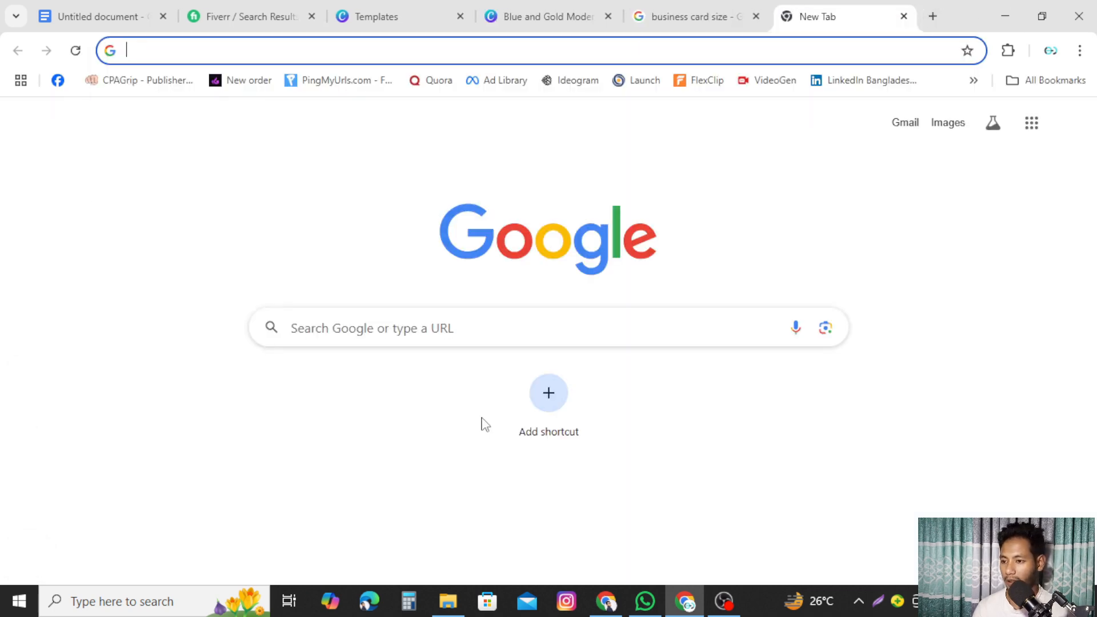
type("re")
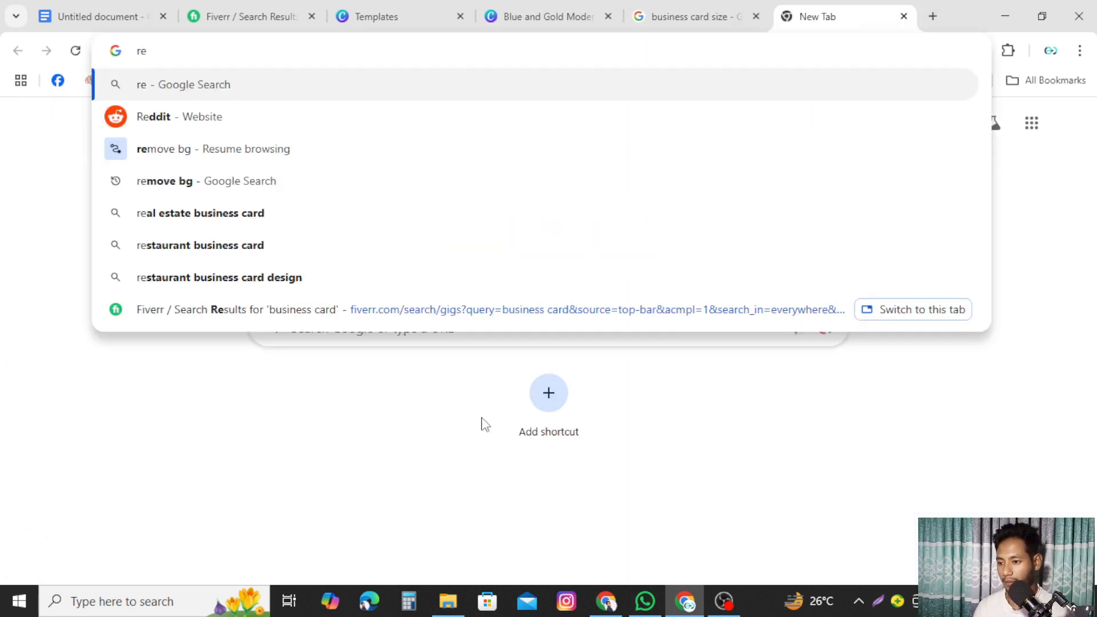
left_click(179, 151)
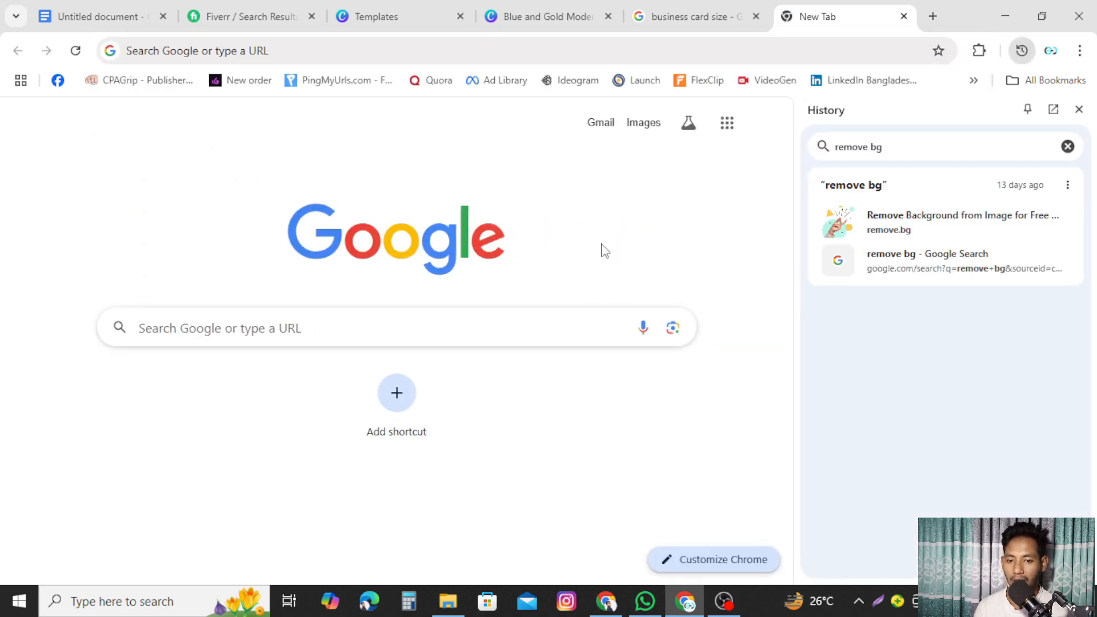
left_click(415, 55)
key("Escape")
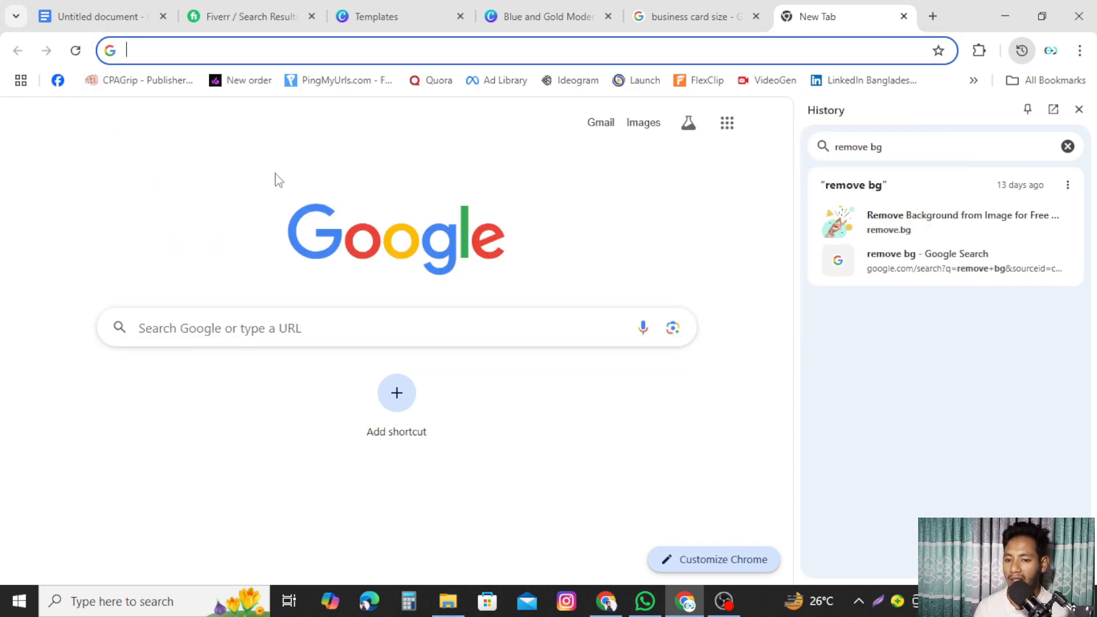
left_click(323, 55)
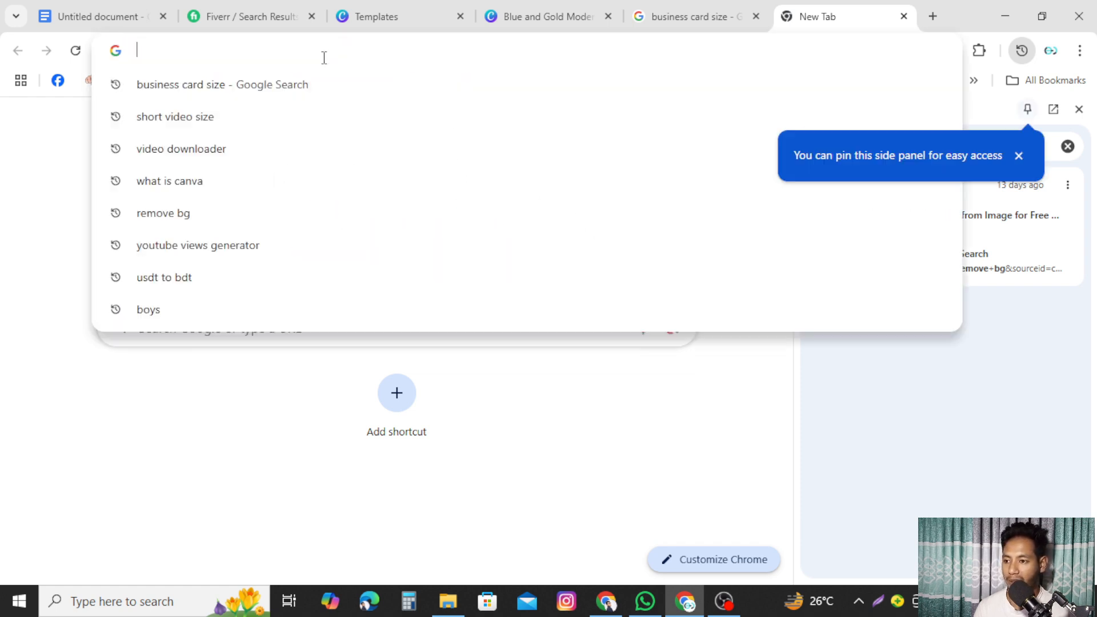
left_click(1015, 157)
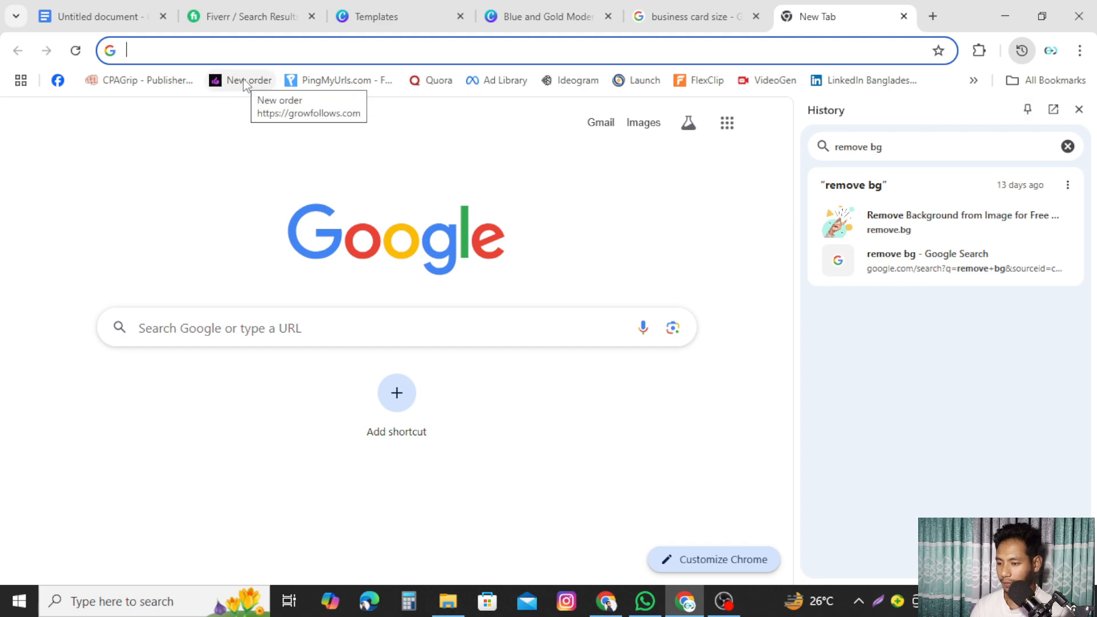
- Search 'remove bg', open the remove.bg site and scroll to its upload area
type("re")
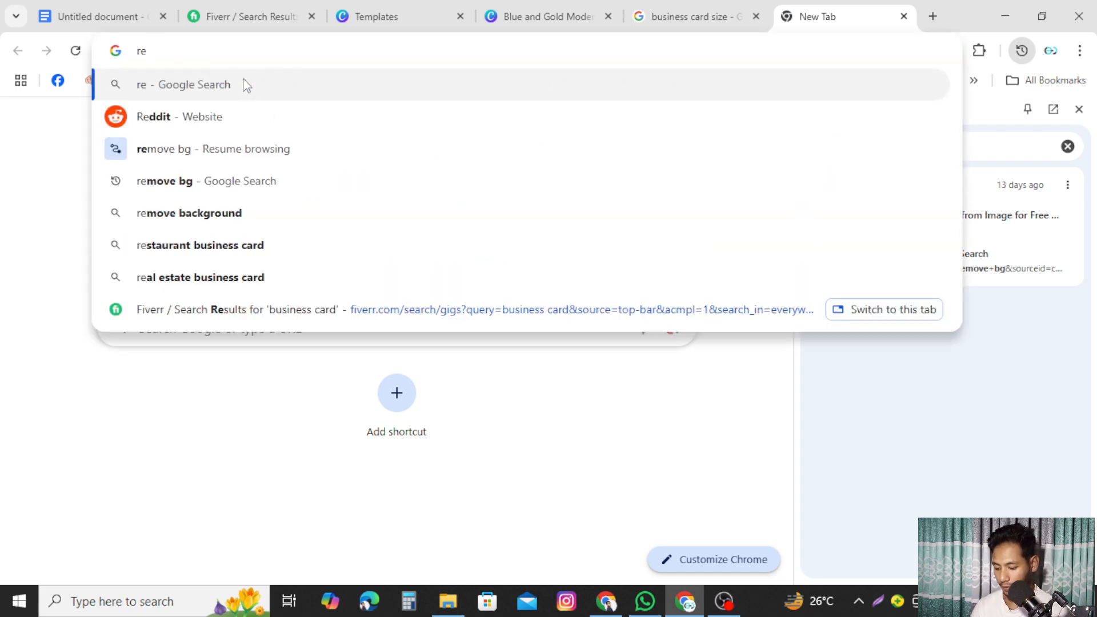
type("move")
key("Return")
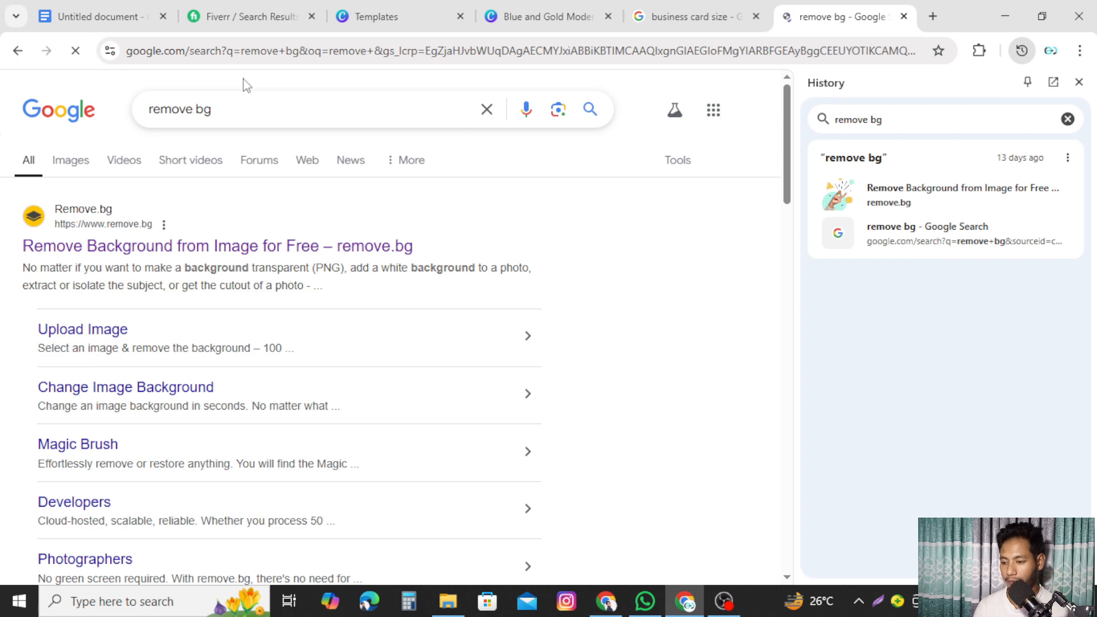
left_click(153, 252)
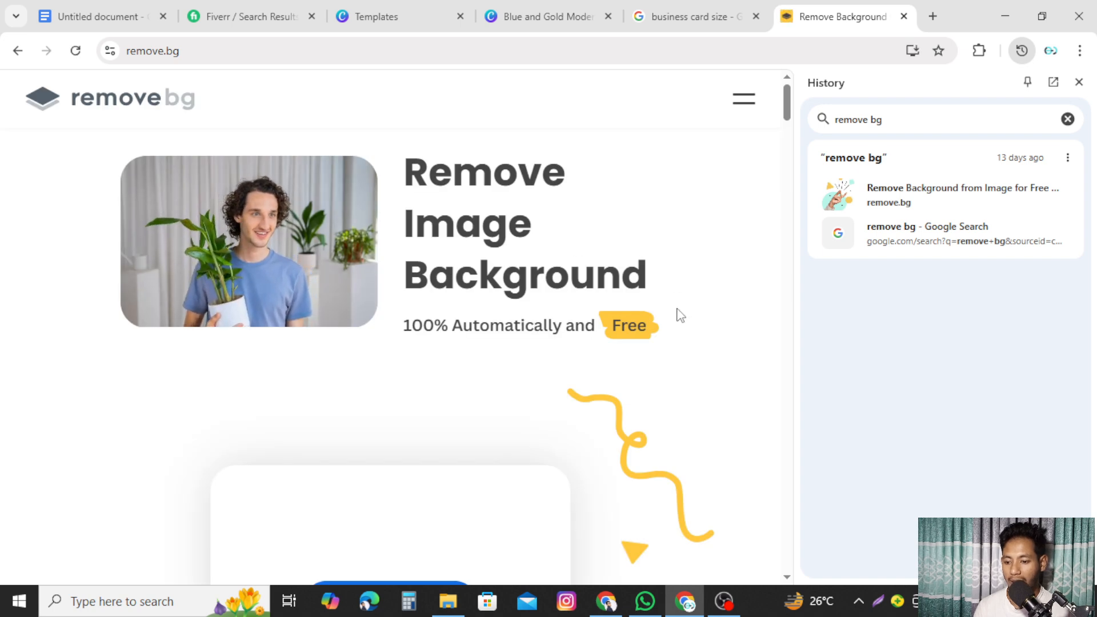
scroll(610, 355, "down", 3)
scroll(594, 252, "down", 3)
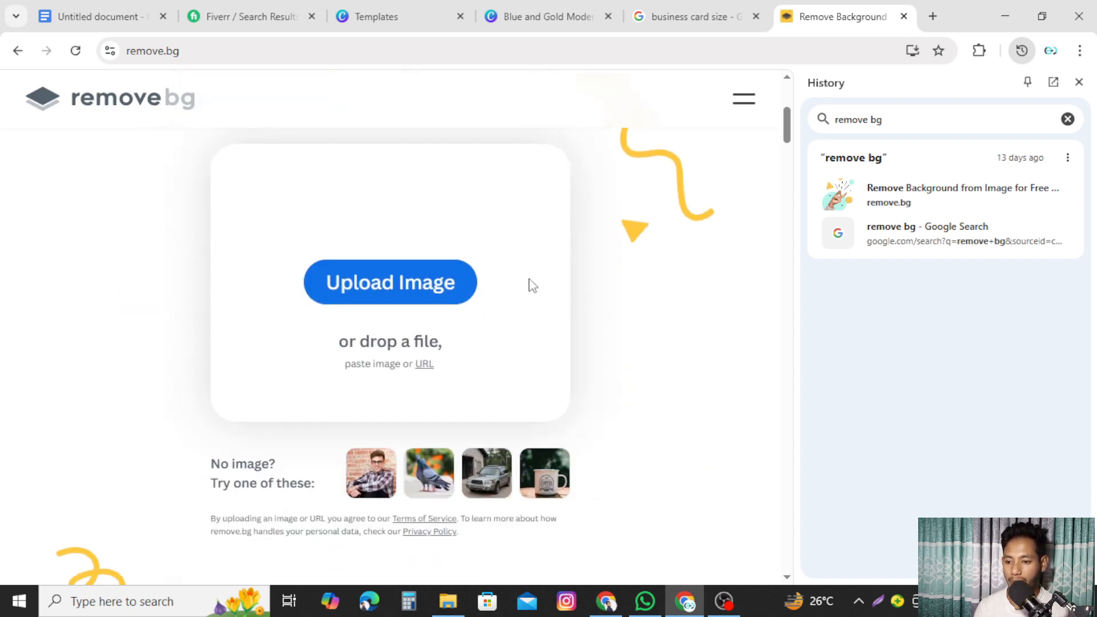
- Drag the L&E Tech logo from File Explorer onto remove.bg's upload area to strip its background
left_click(426, 293)
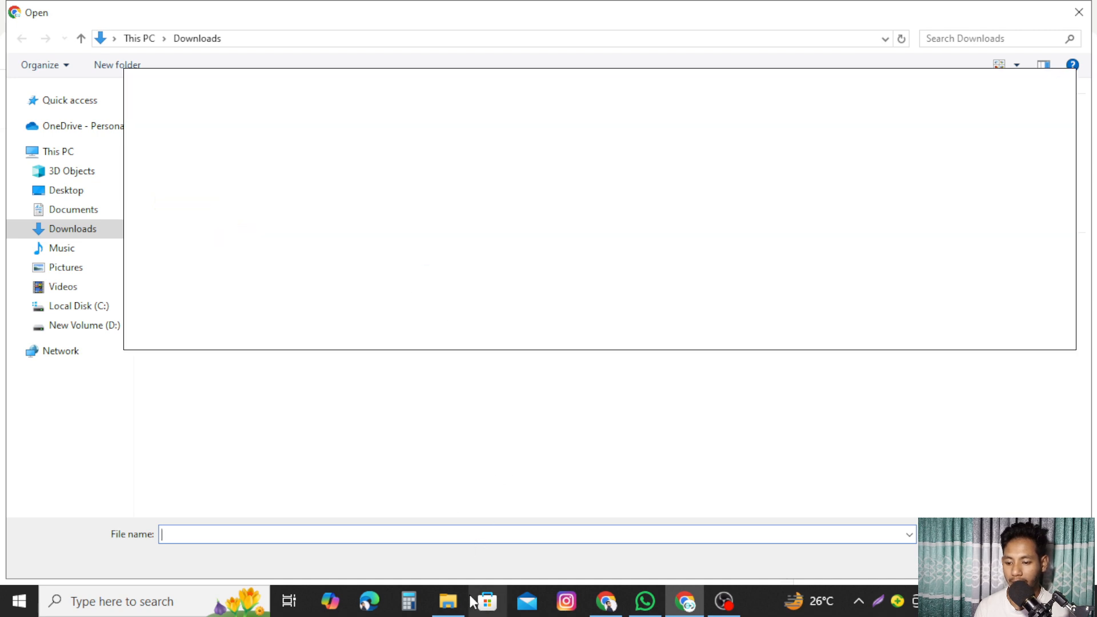
left_click(449, 601)
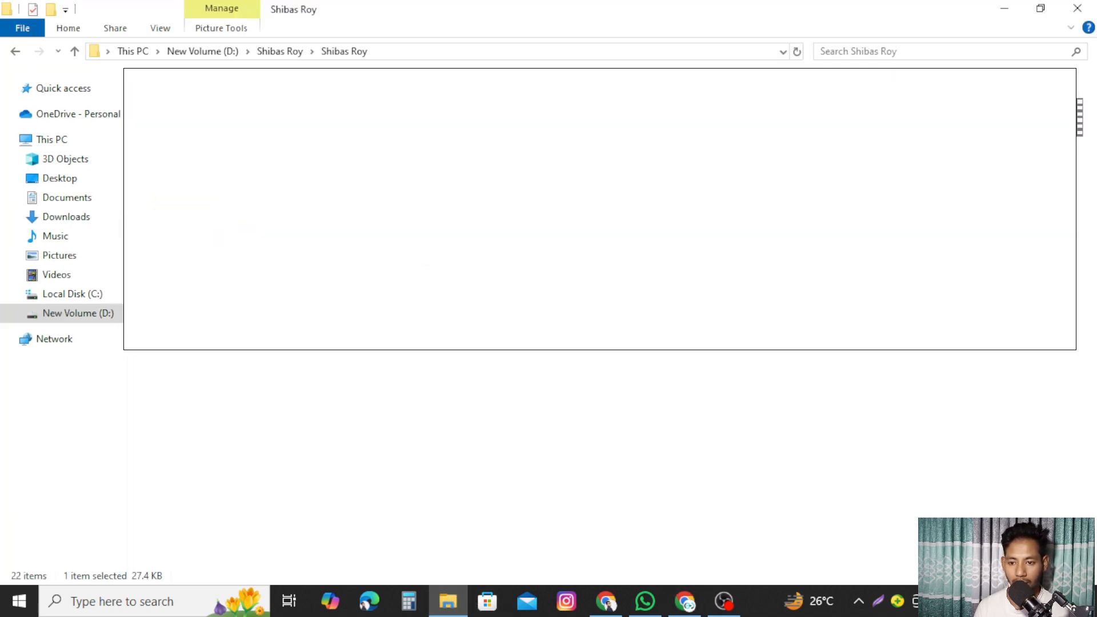
left_click_drag(681, 343, 696, 606)
left_click(1079, 12)
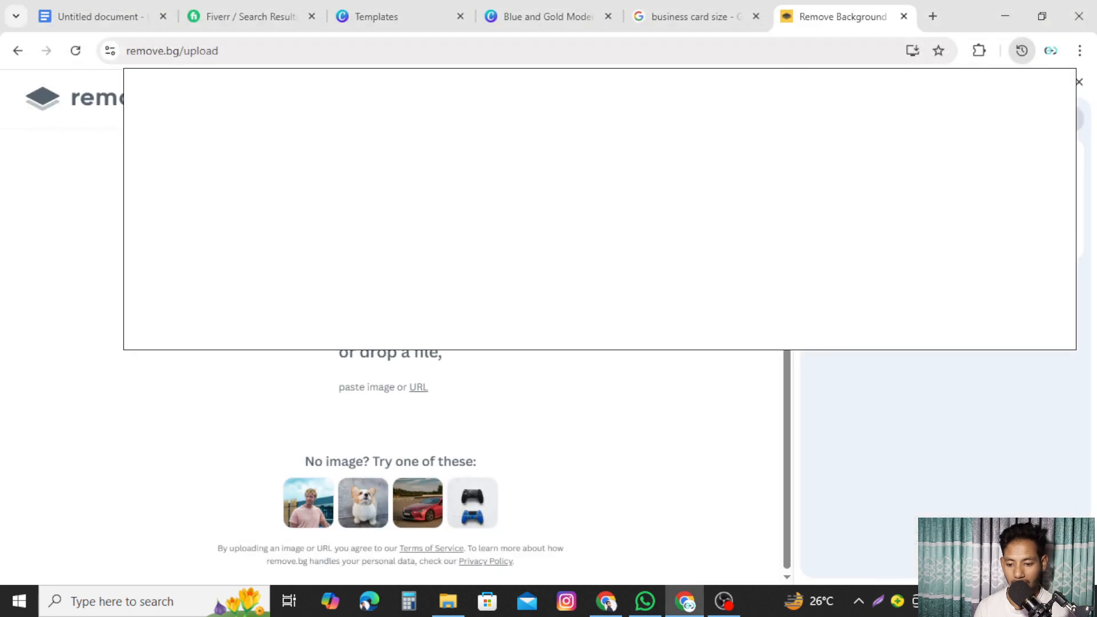
left_click(449, 604)
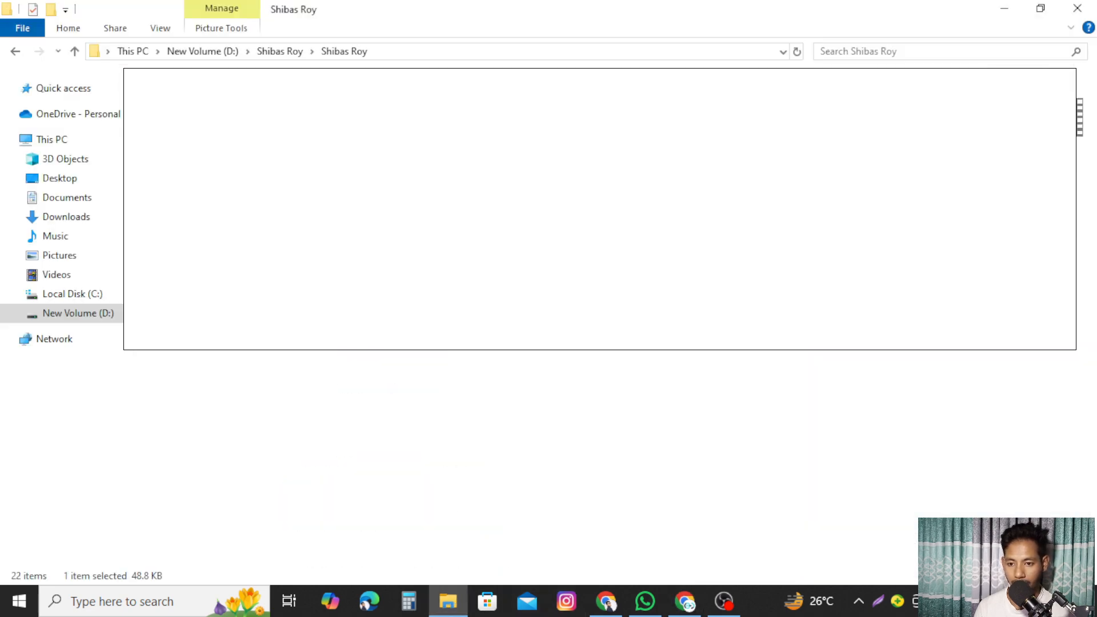
left_click_drag(714, 343, 456, 346)
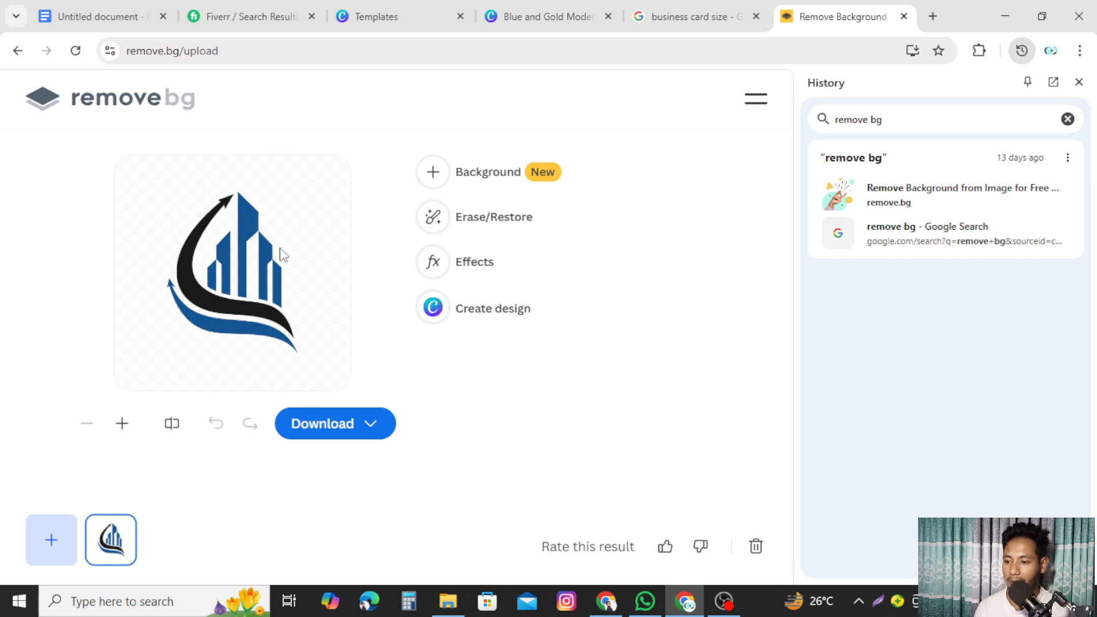
- Download the free 500 x 500 preview of the cut-out logo and go back to the Canva tab
left_click(369, 426)
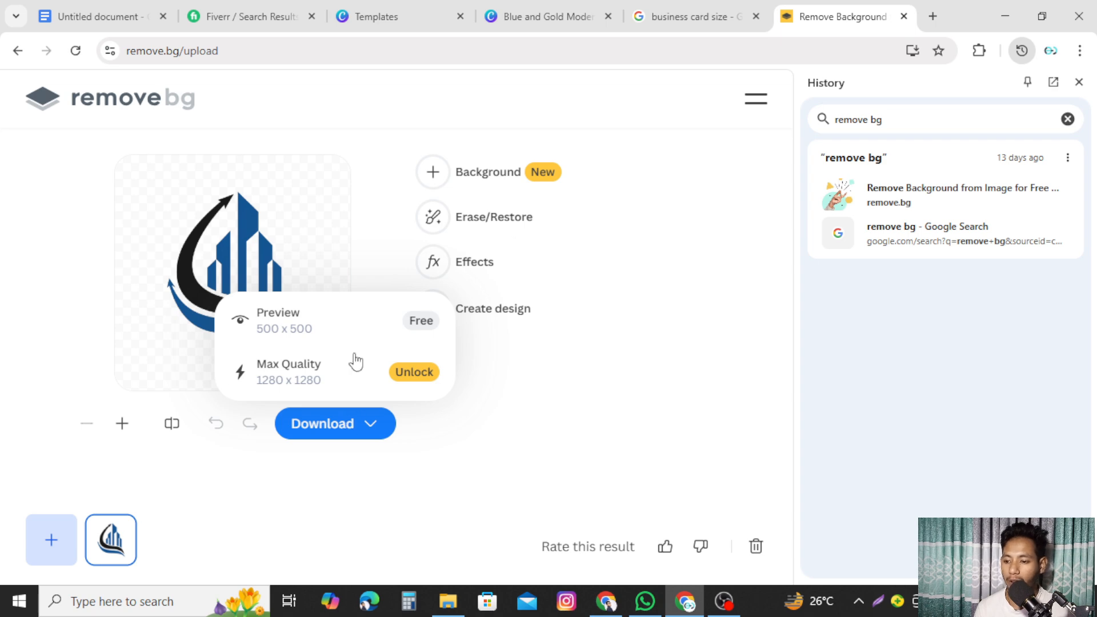
left_click(404, 323)
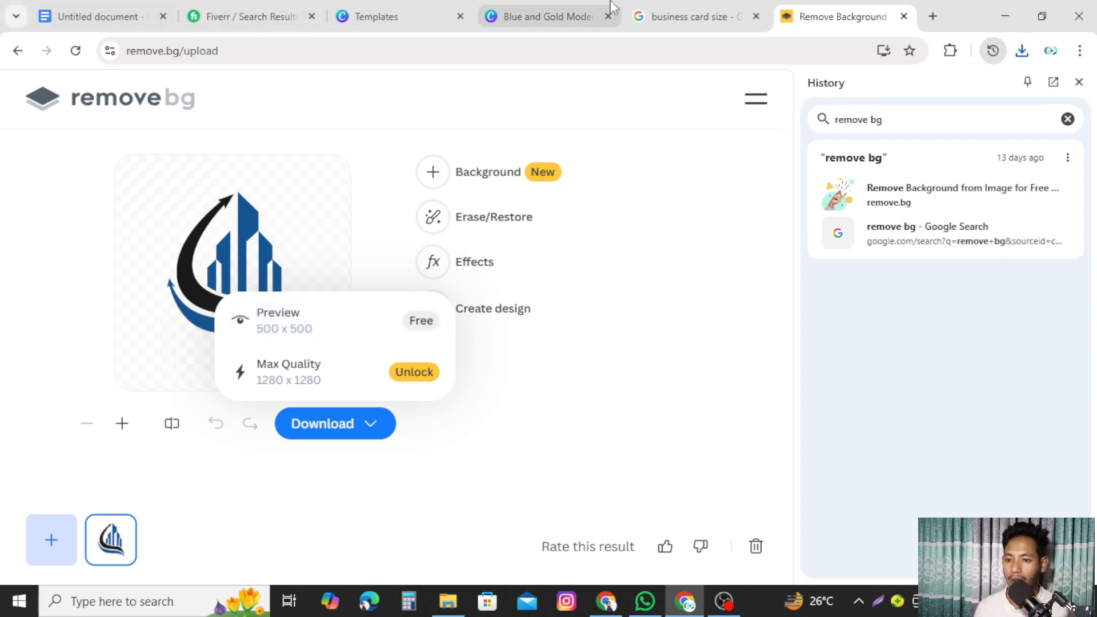
left_click(546, 16)
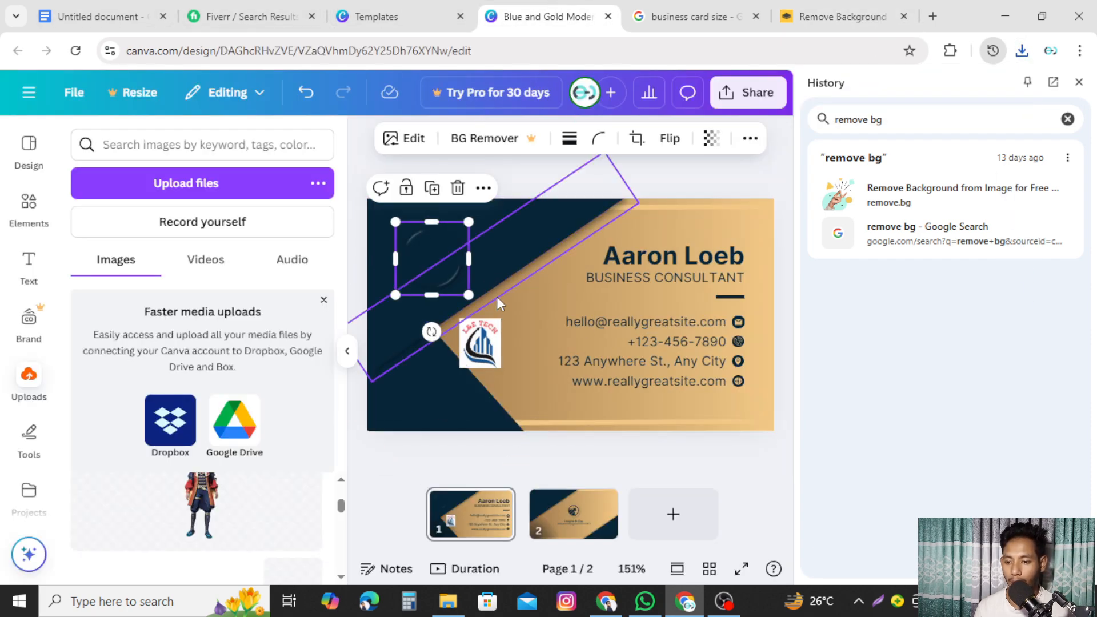
- Delete the old L&E Tech logo and bring the downloaded background-free logo from Downloads into Canva
left_click(479, 340)
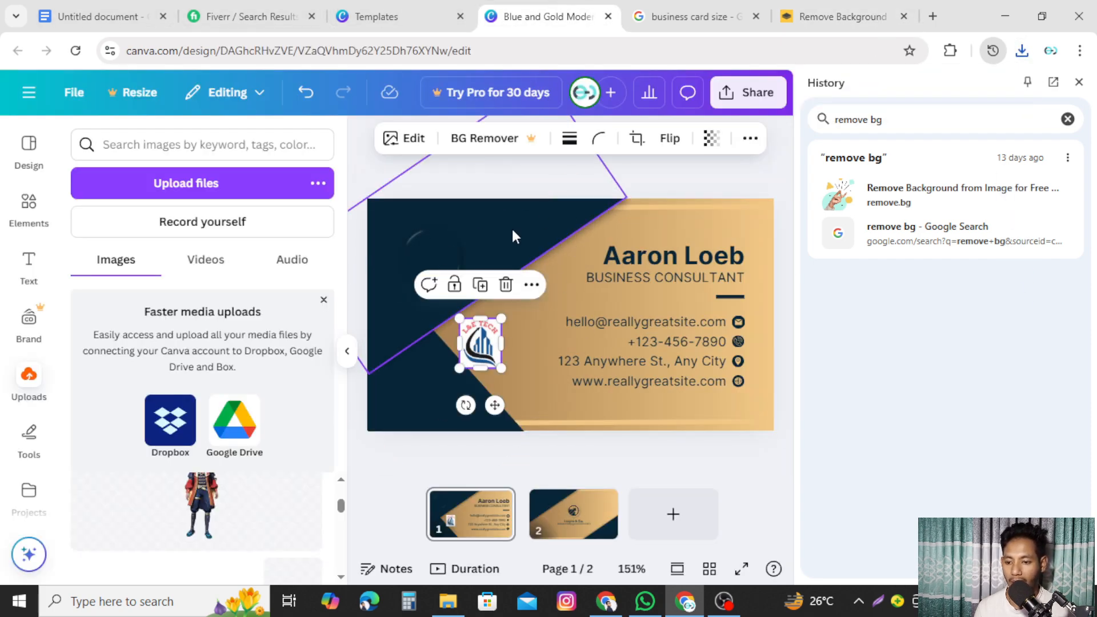
left_click(506, 285)
left_click(450, 601)
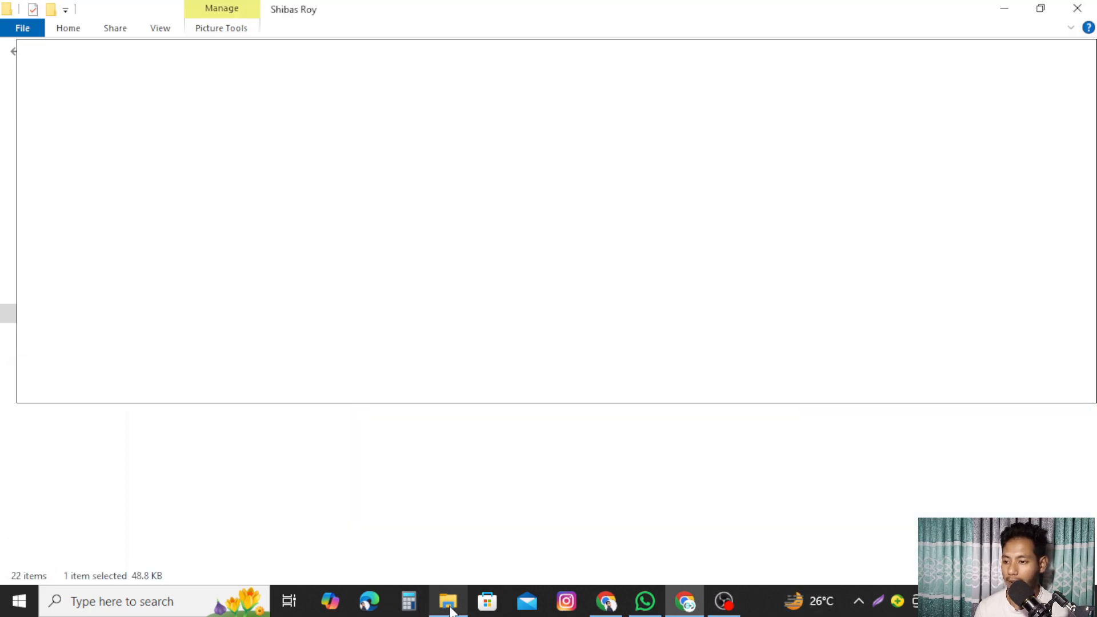
left_click(58, 217)
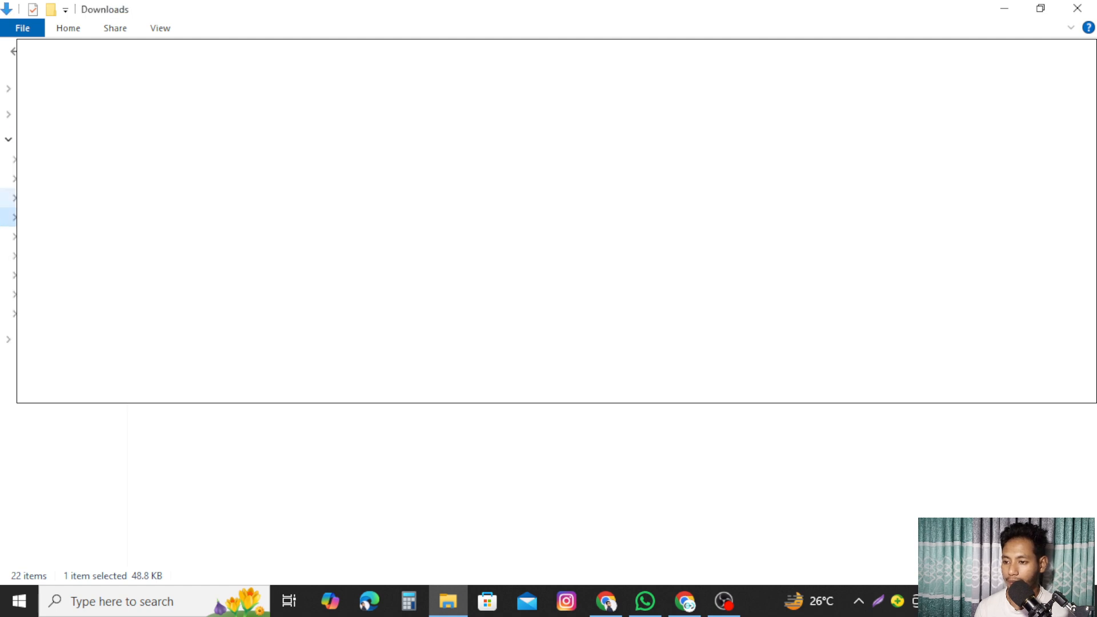
left_click_drag(388, 218, 434, 301)
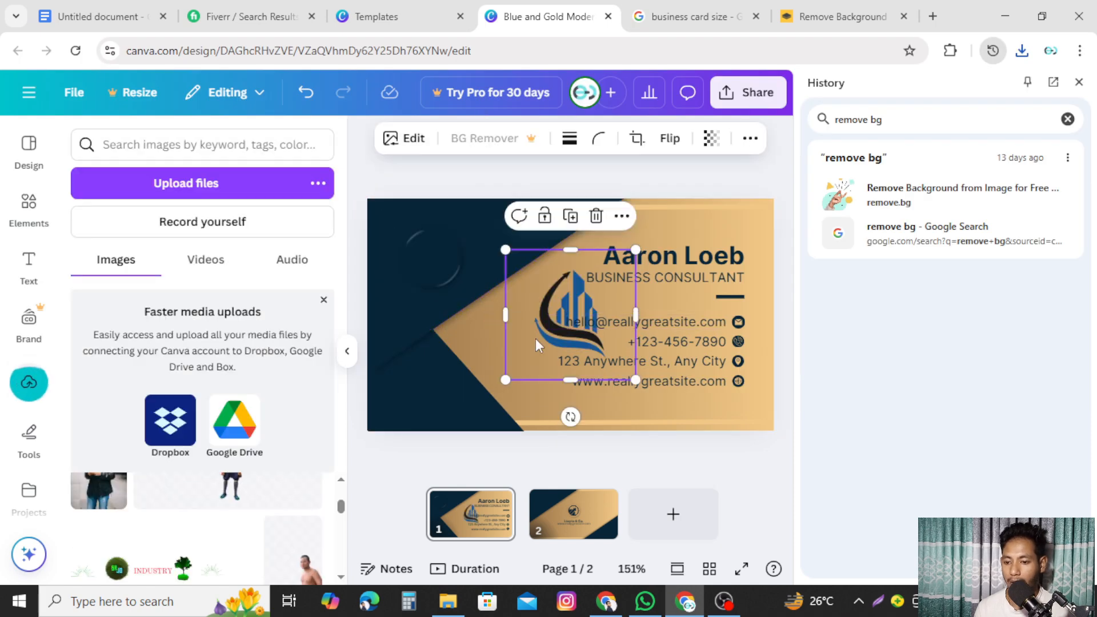
- Move the new logo to the top-left corner, shrink it and tilt it to 27°
left_click_drag(536, 339, 395, 276)
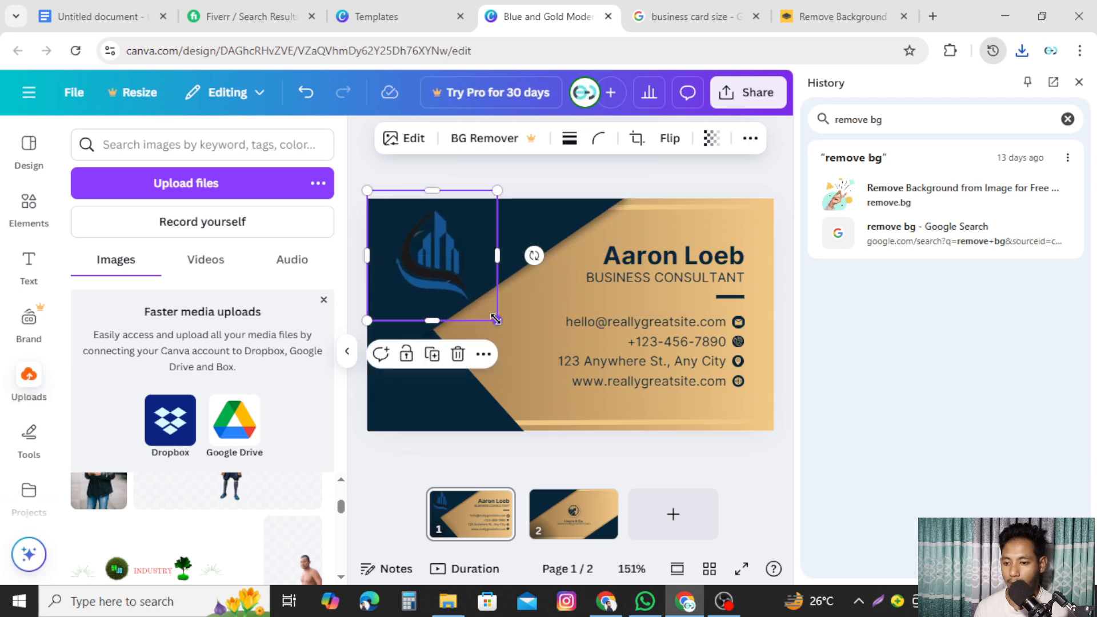
left_click_drag(490, 321, 446, 270)
left_click_drag(413, 224, 434, 249)
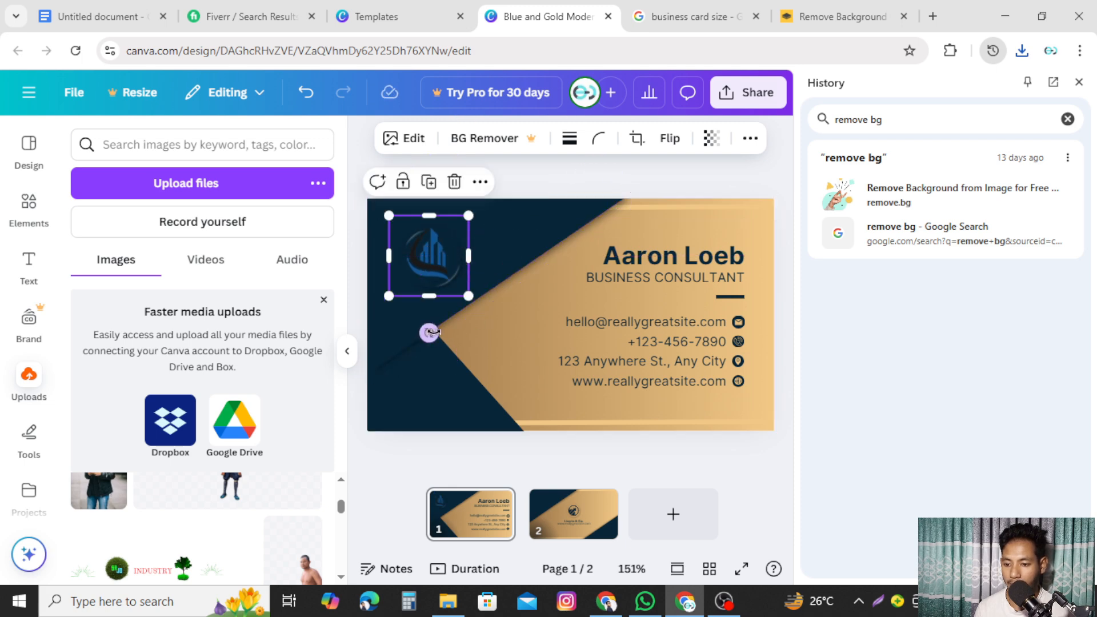
left_click_drag(429, 333, 391, 342)
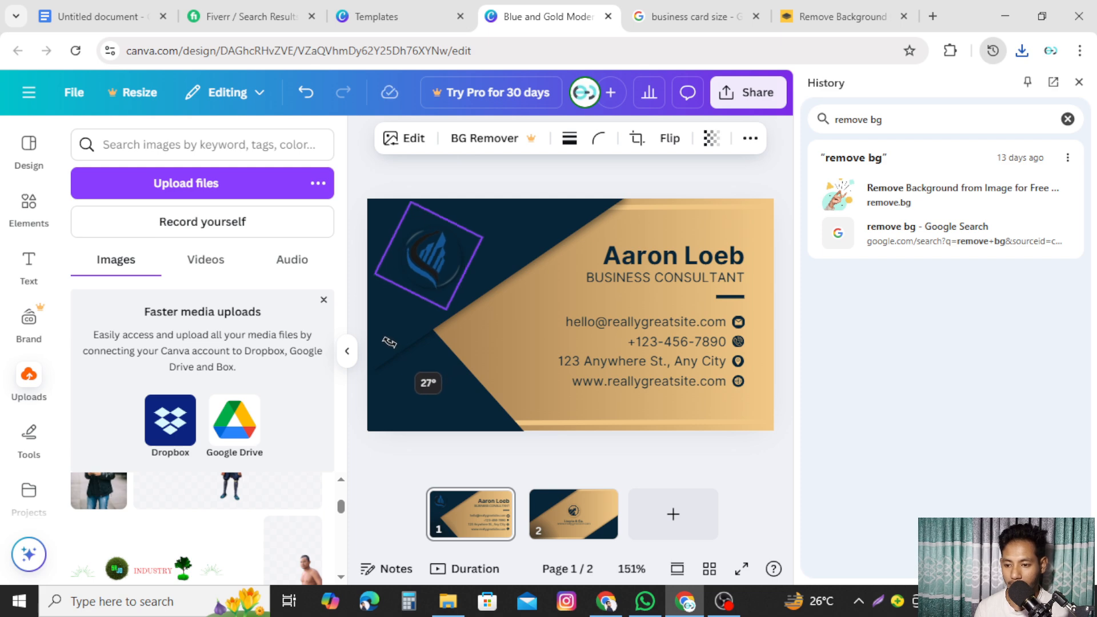
left_click_drag(389, 342, 390, 342)
left_click_drag(443, 309, 439, 297)
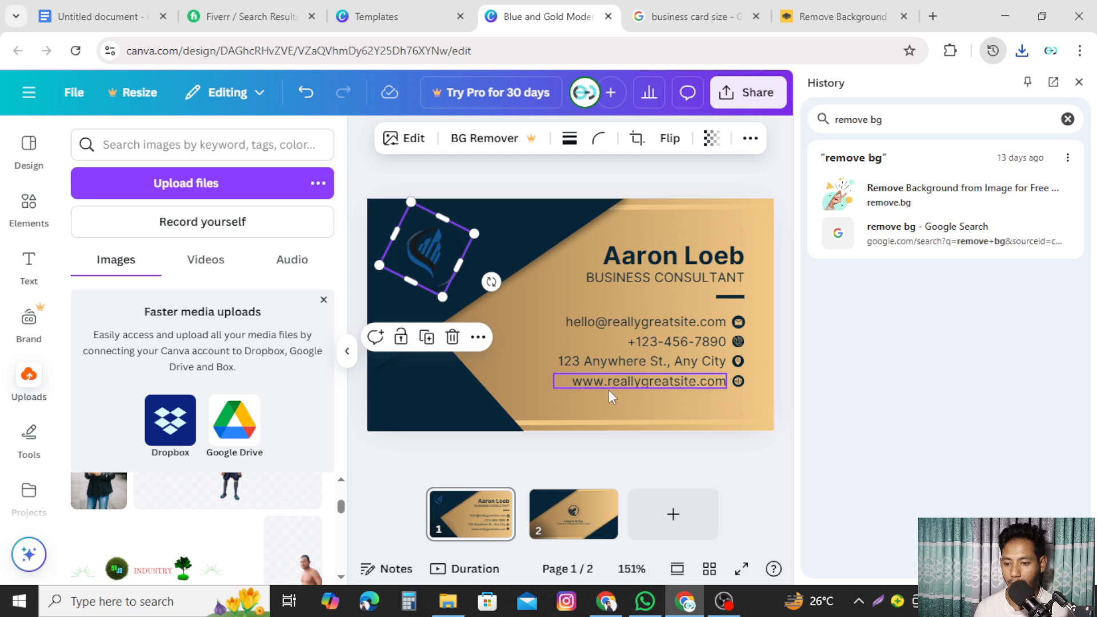
left_click(517, 351)
left_click_drag(428, 252, 430, 261)
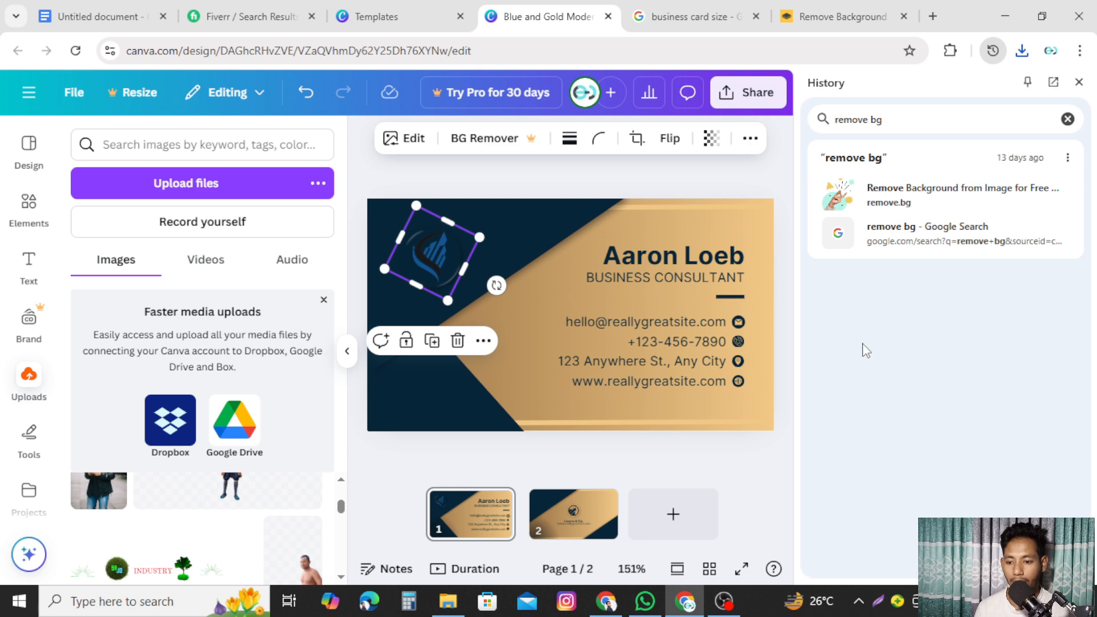
left_click(520, 348)
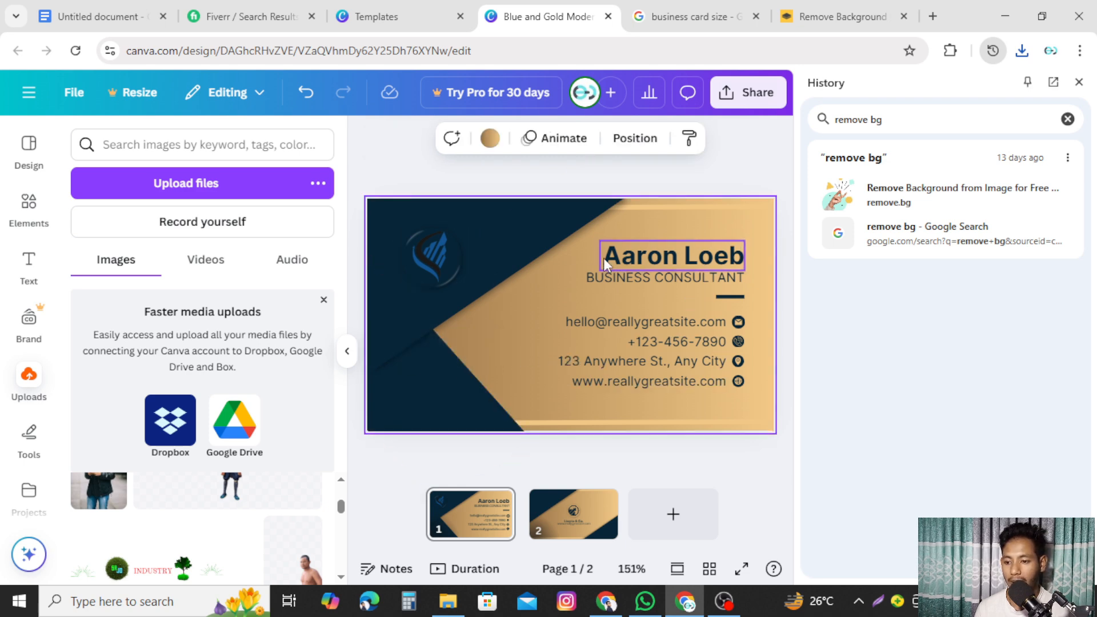
left_click(417, 271)
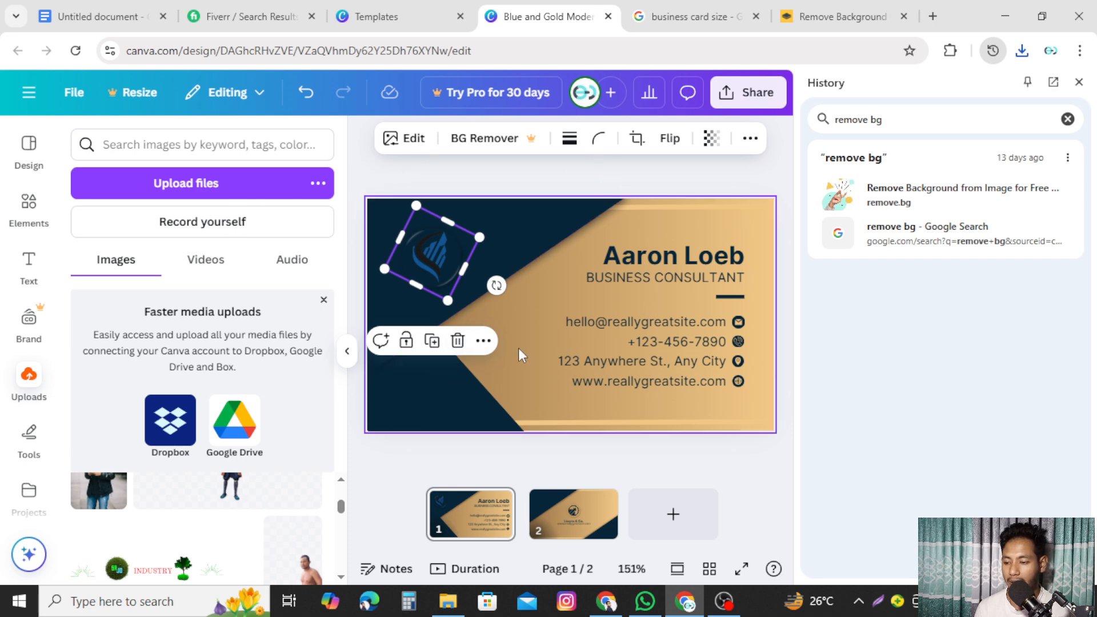
- Add a gold circle from Elements and place it in the card's upper-left corner
left_click(26, 211)
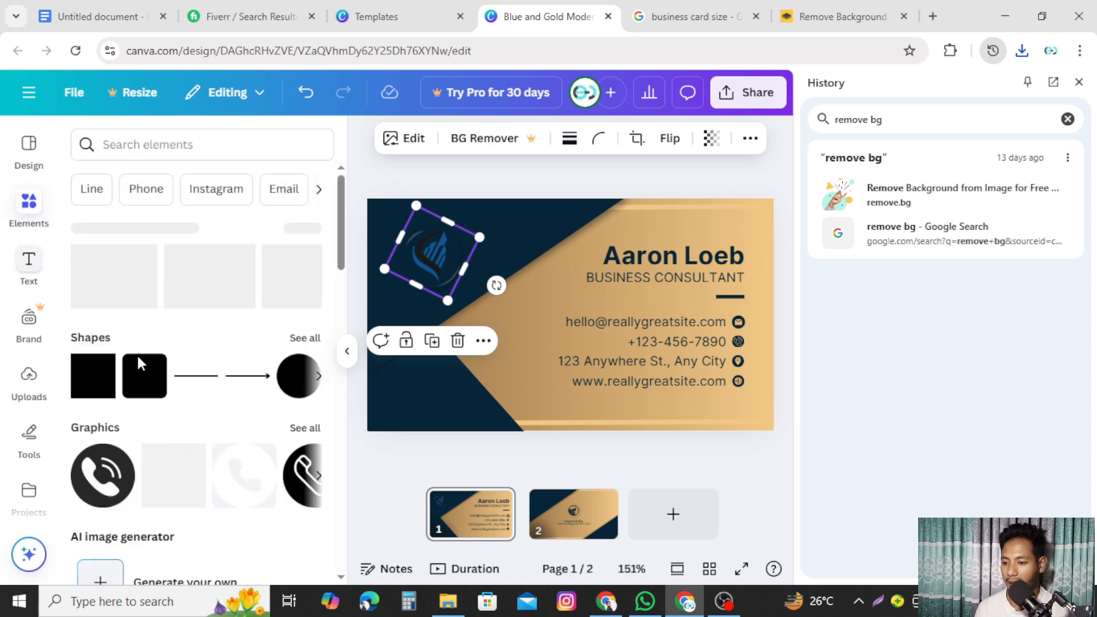
left_click(288, 388)
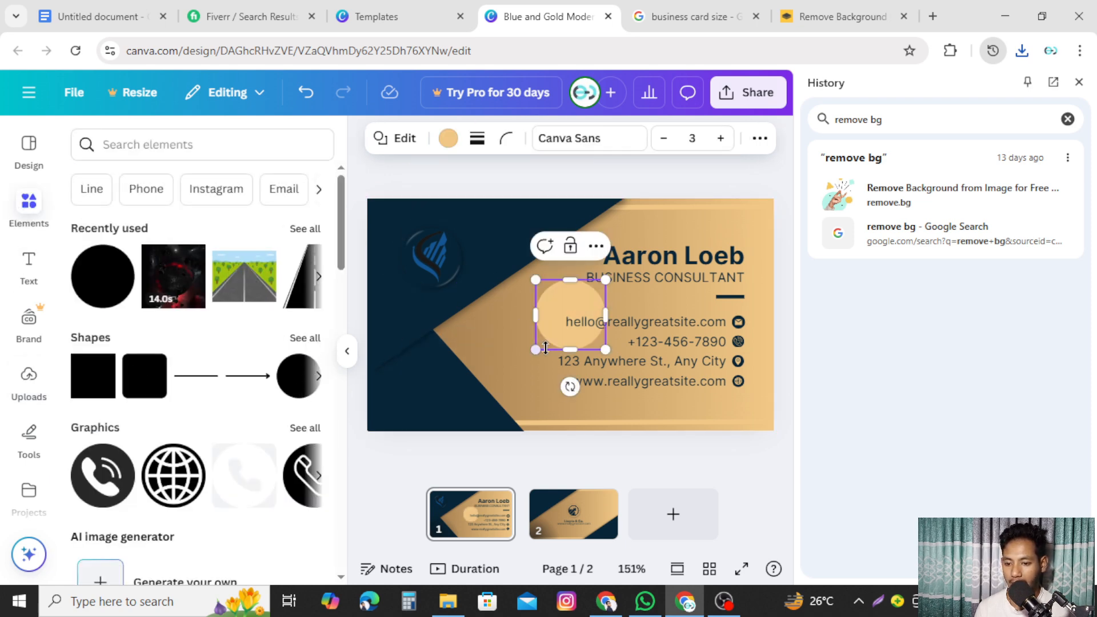
left_click_drag(548, 343, 423, 328)
left_click_drag(432, 243, 514, 237)
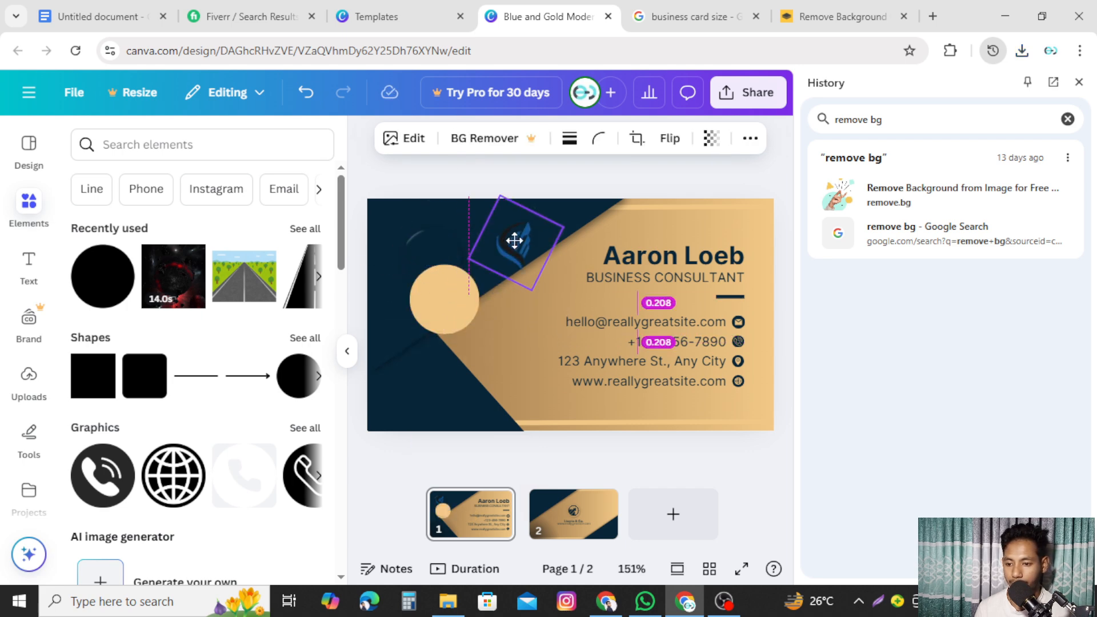
left_click_drag(441, 311, 441, 252)
left_click_drag(397, 258, 434, 260)
- Adjust the gold circle slightly, then delete the blue logo from the card
left_click(498, 324)
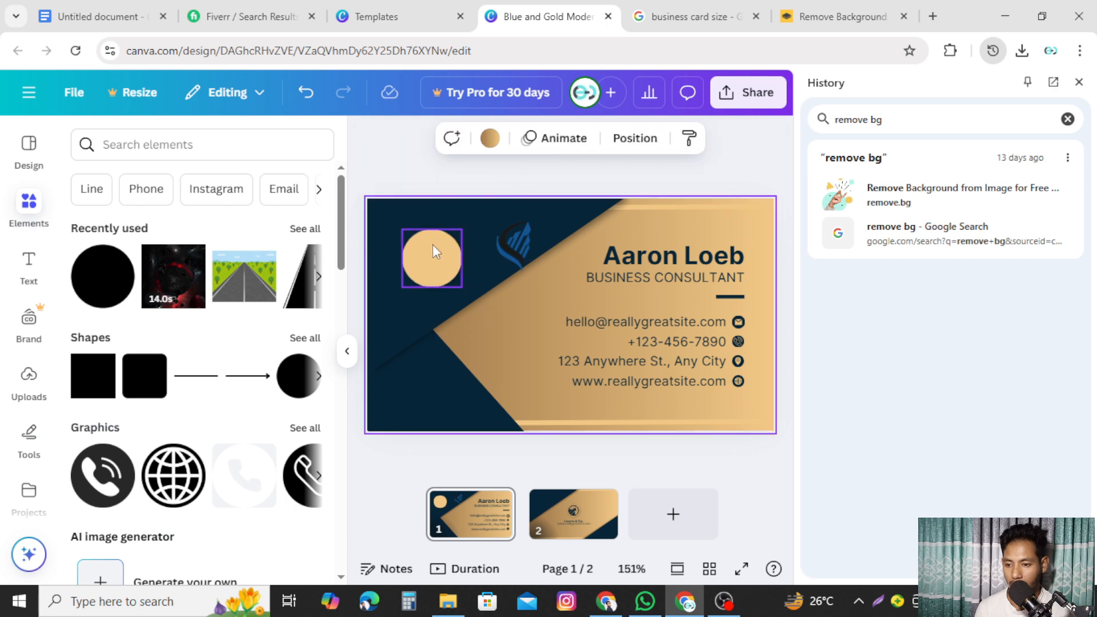
left_click(433, 246)
left_click_drag(435, 225, 435, 224)
left_click(496, 342)
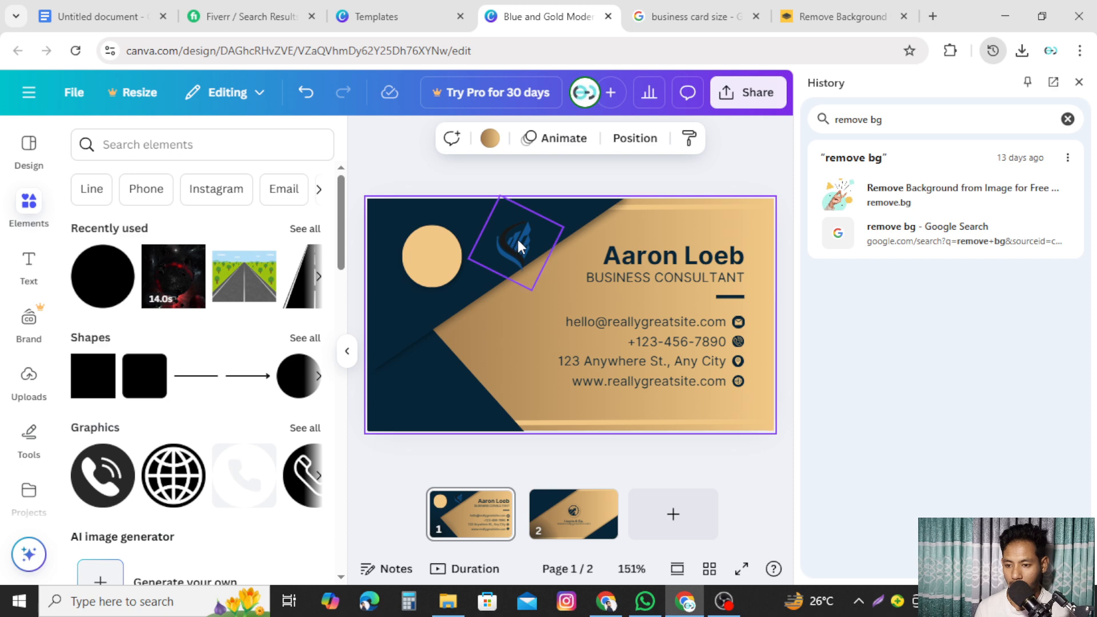
left_click_drag(518, 239, 493, 338)
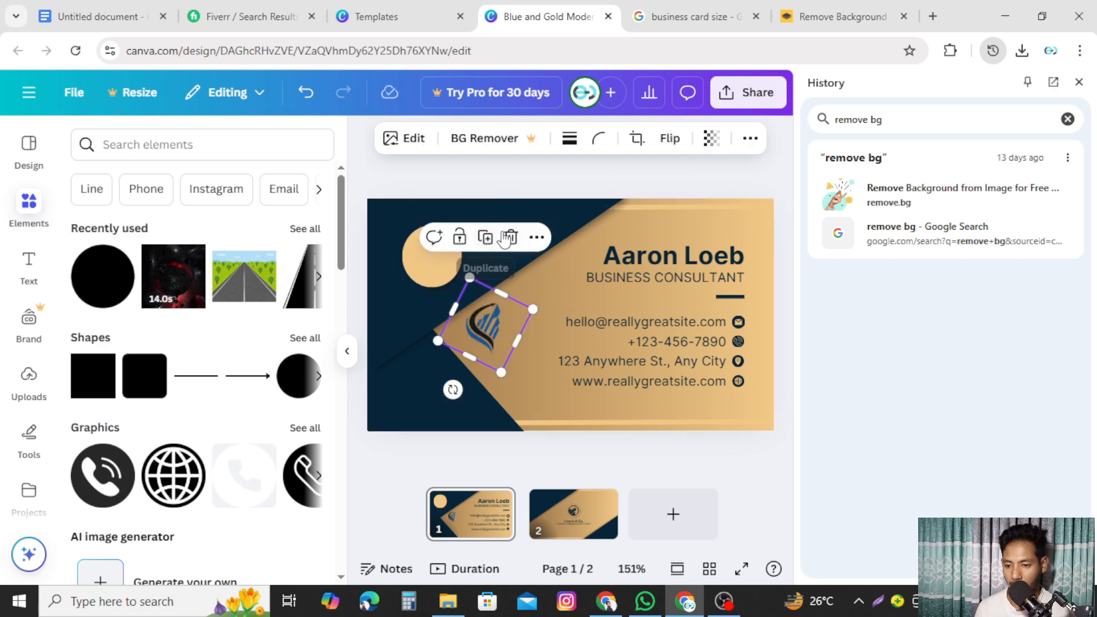
key("Delete")
- Add the uploaded logo, move it top-left, tilt it 26° and shrink it to 0.7
left_click(29, 376)
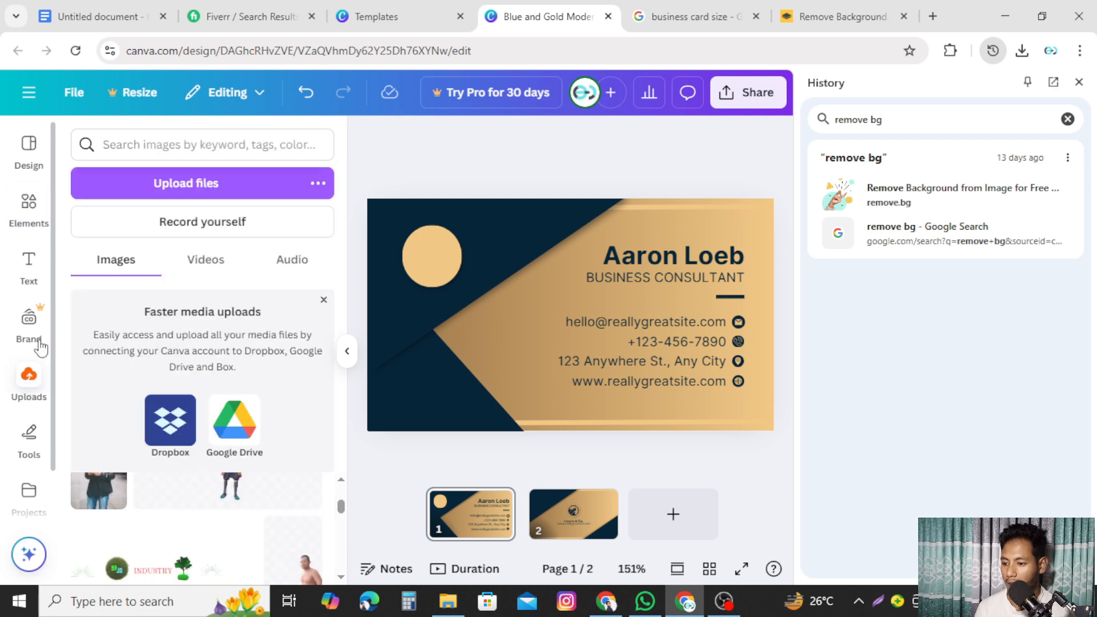
scroll(25, 392, "up", 2)
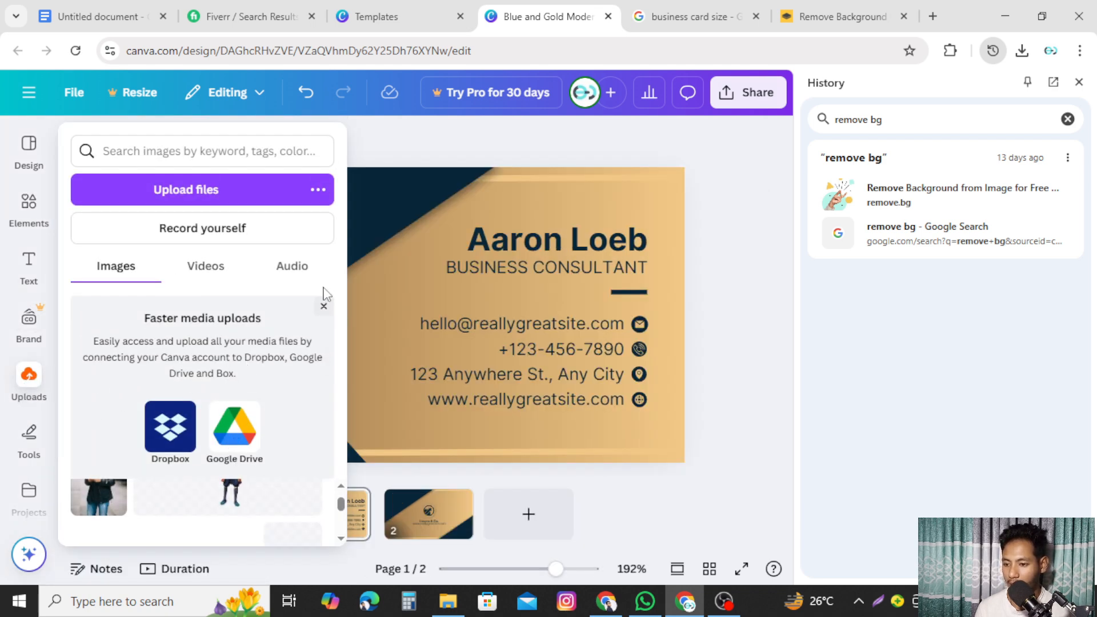
left_click(323, 306)
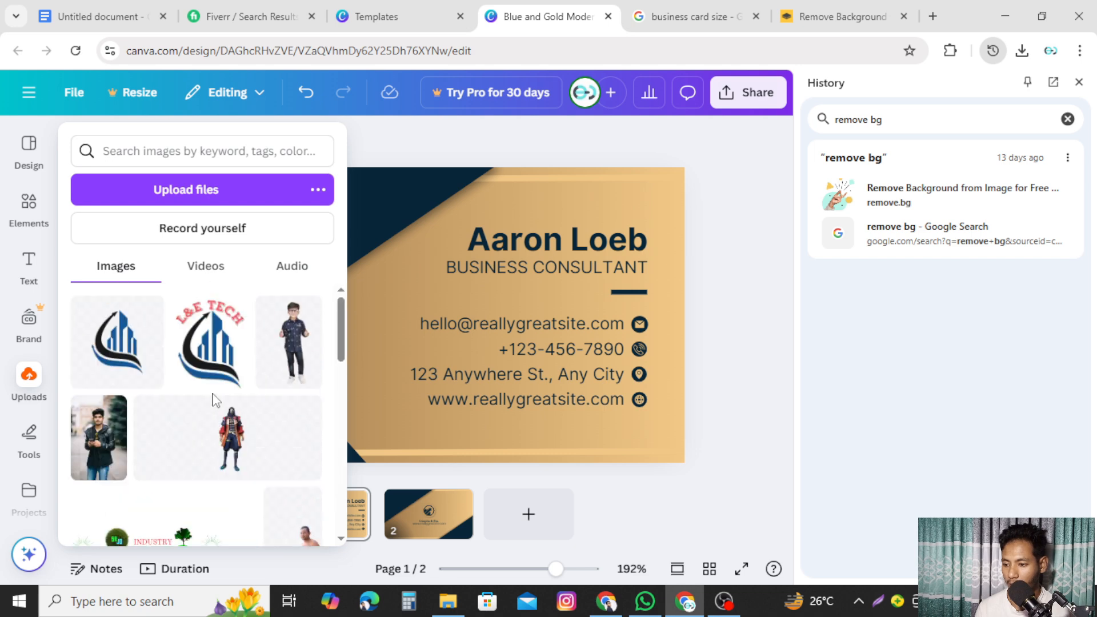
left_click(117, 343)
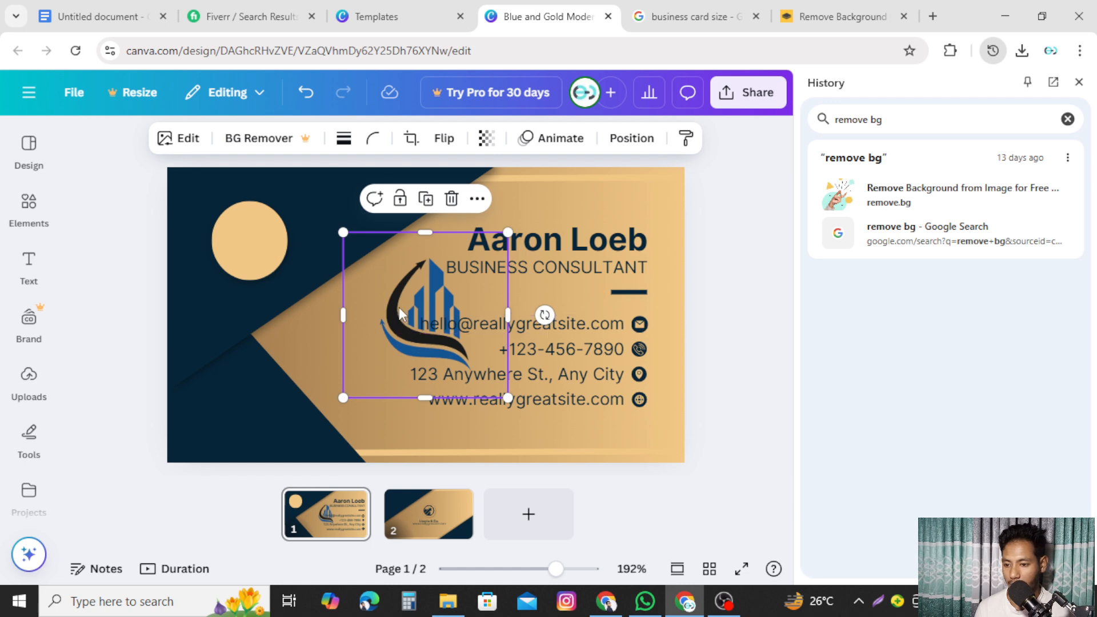
left_click_drag(398, 330, 234, 264)
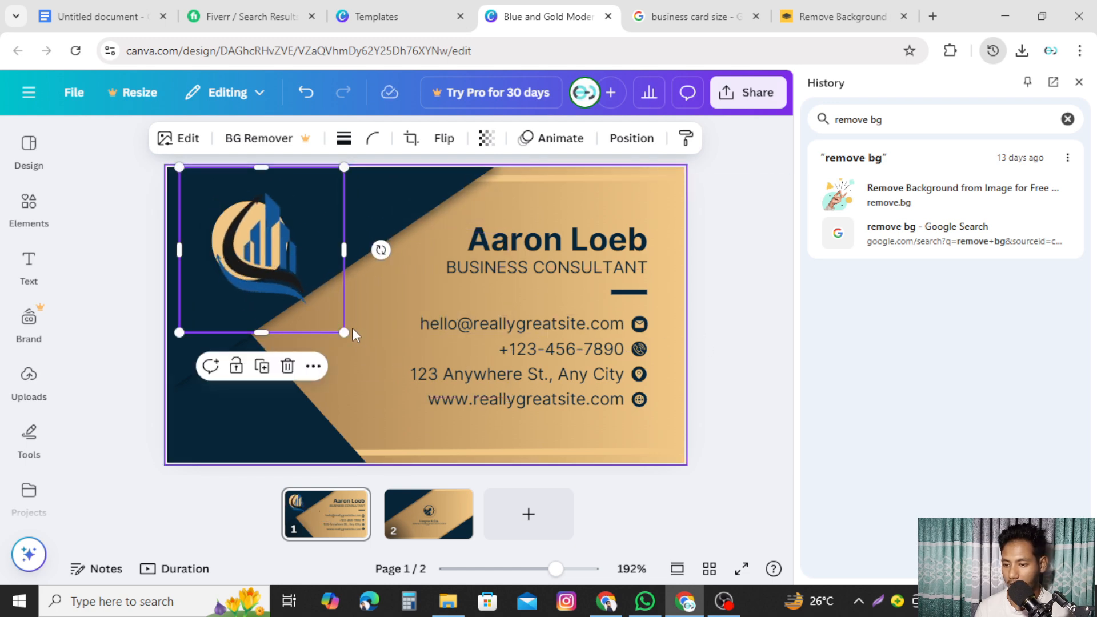
left_click_drag(330, 316, 280, 273)
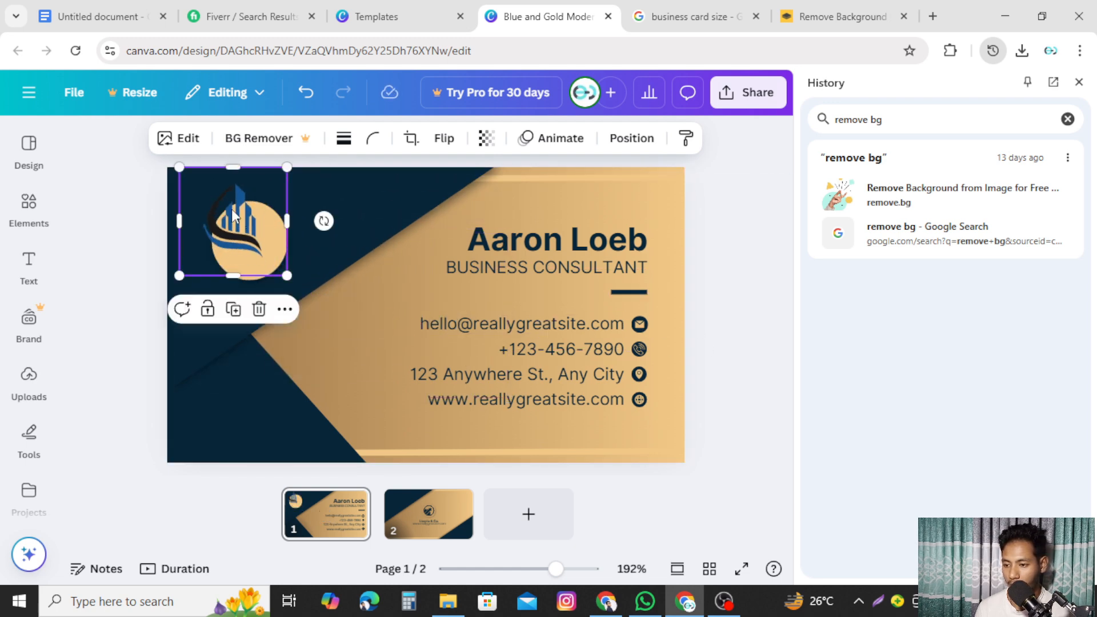
left_click_drag(246, 223, 251, 229)
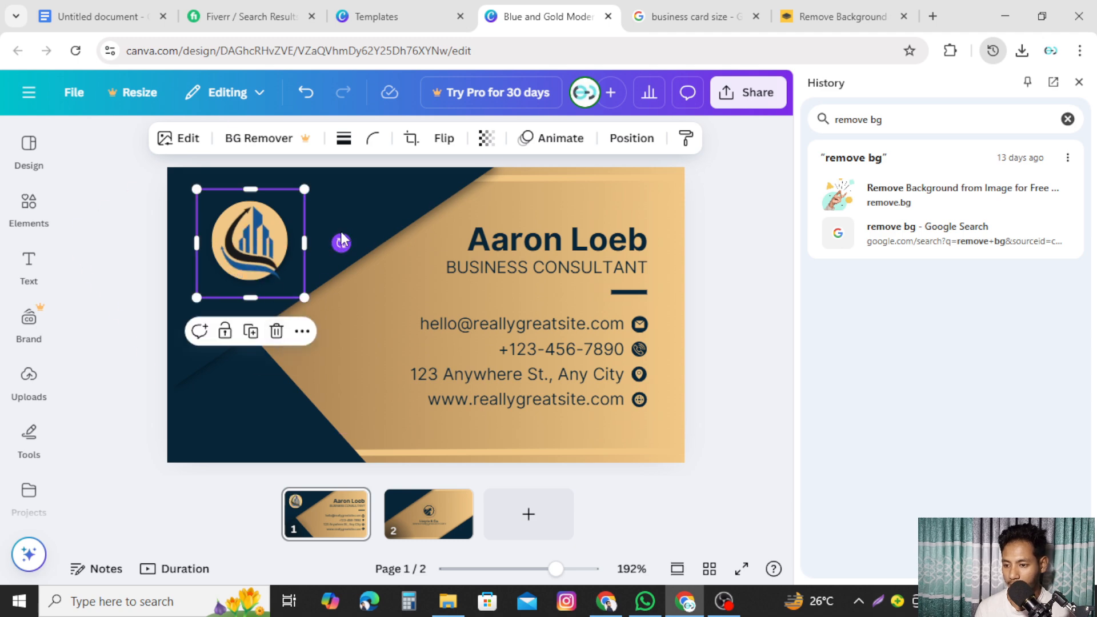
left_click_drag(341, 243, 301, 266)
left_click_drag(276, 314, 272, 302)
- Shrink the logo to 0.6 and settle it on the gold circle in the top-left corner
left_click(753, 375)
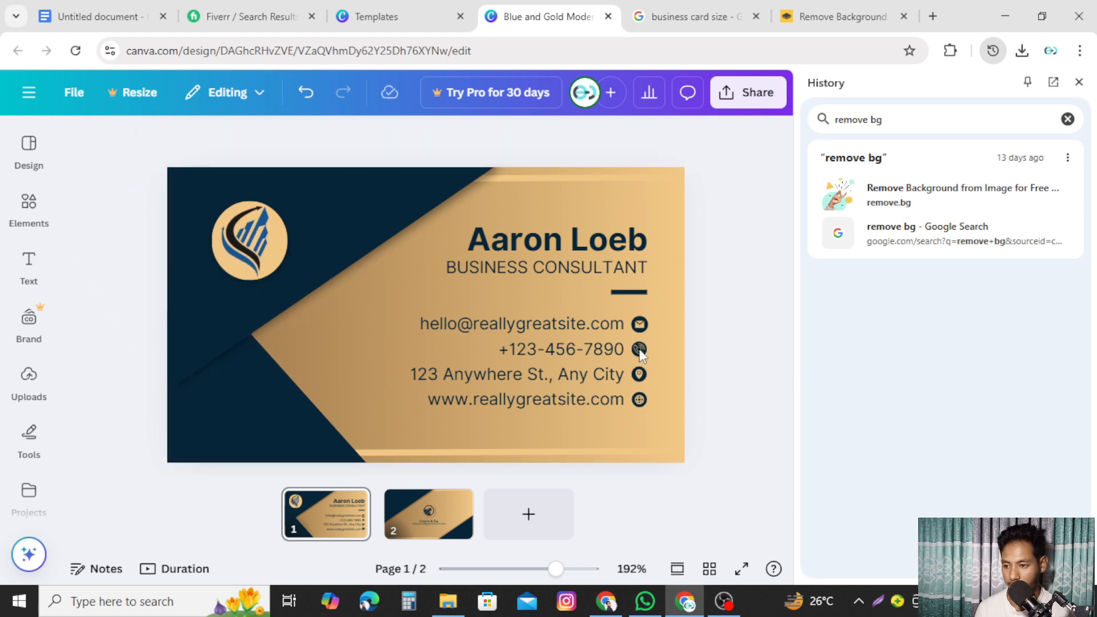
left_click(246, 247)
left_click_drag(246, 247, 241, 247)
left_click_drag(273, 309, 272, 303)
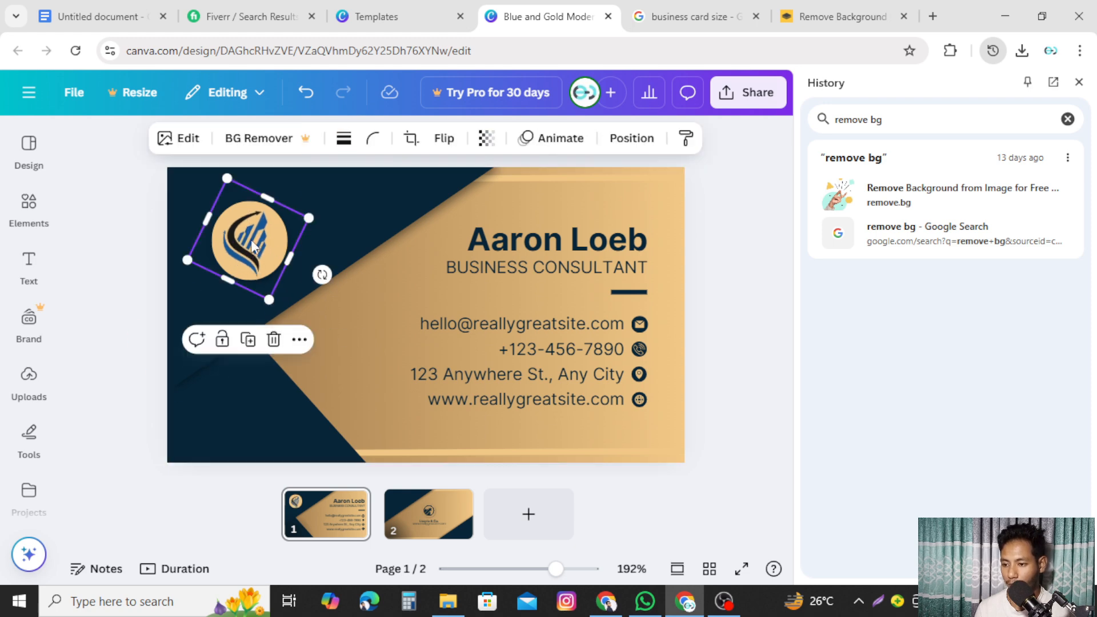
left_click_drag(252, 245, 251, 242)
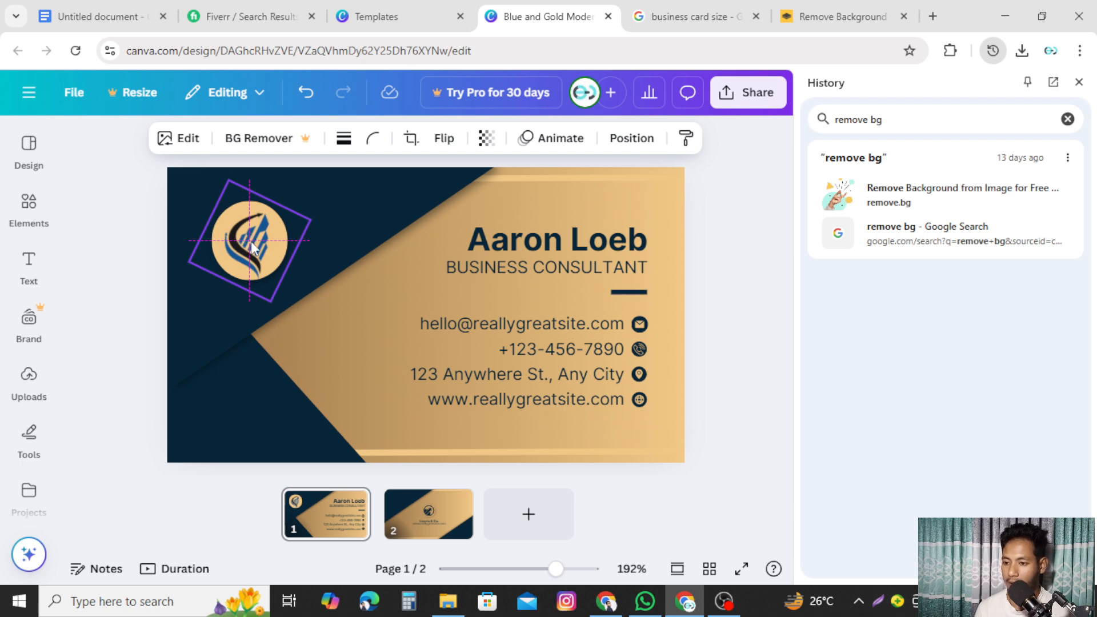
left_click_drag(252, 243, 251, 243)
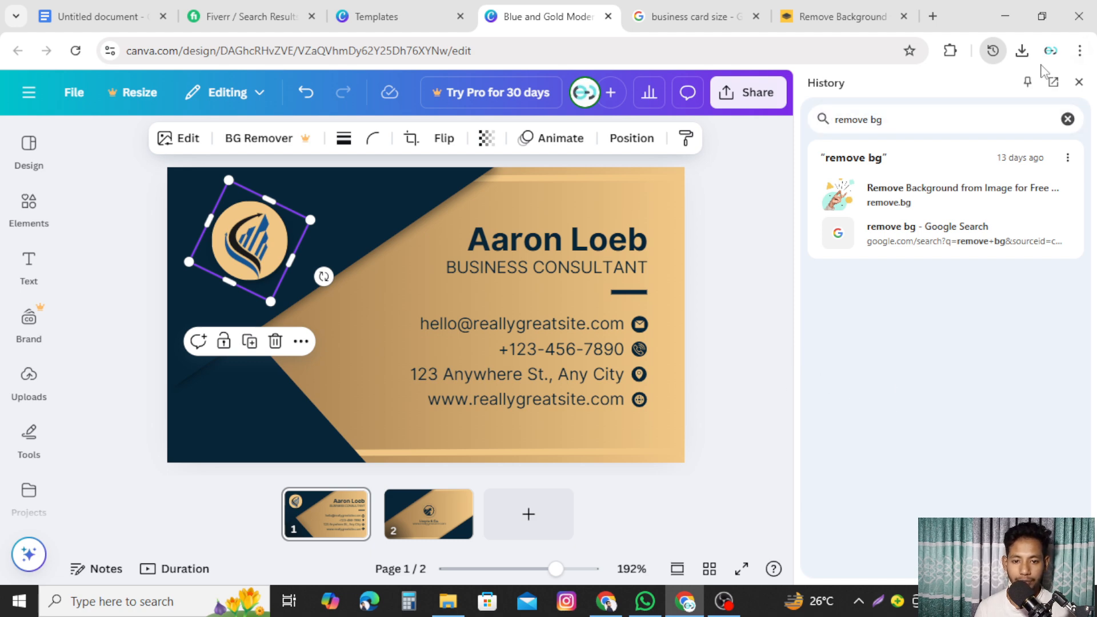
- Clear the remove bg history search and close the browser History side panel
left_click(1067, 119)
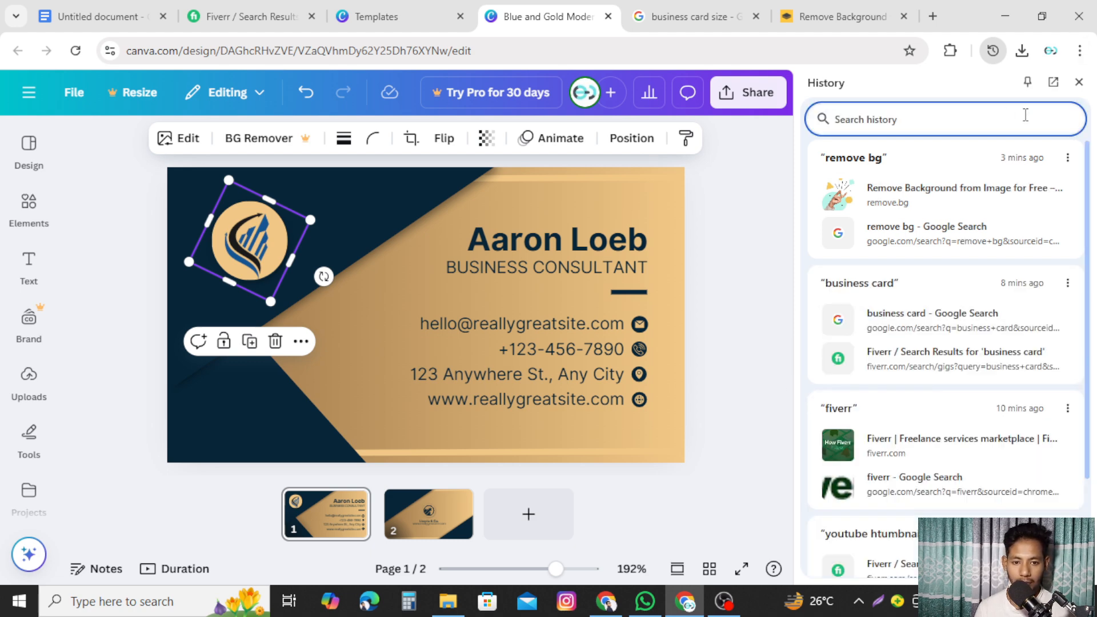
left_click(1079, 82)
left_click(969, 384)
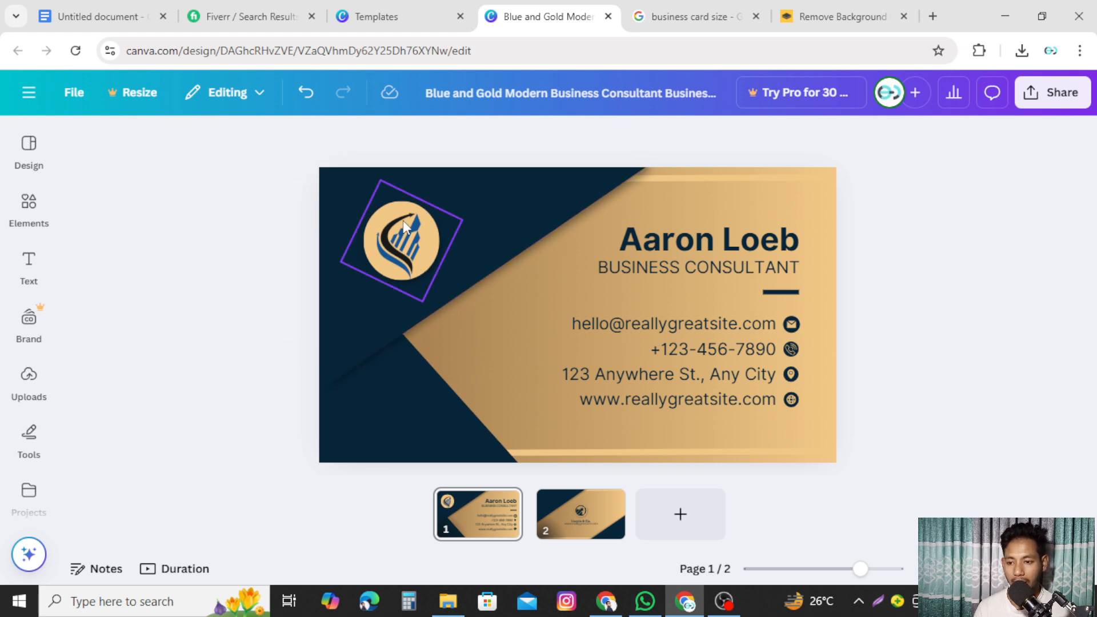
- Turn the dark triangle at the card's lower left blue using the Photo colors swatch
left_click(397, 375)
left_click(505, 232)
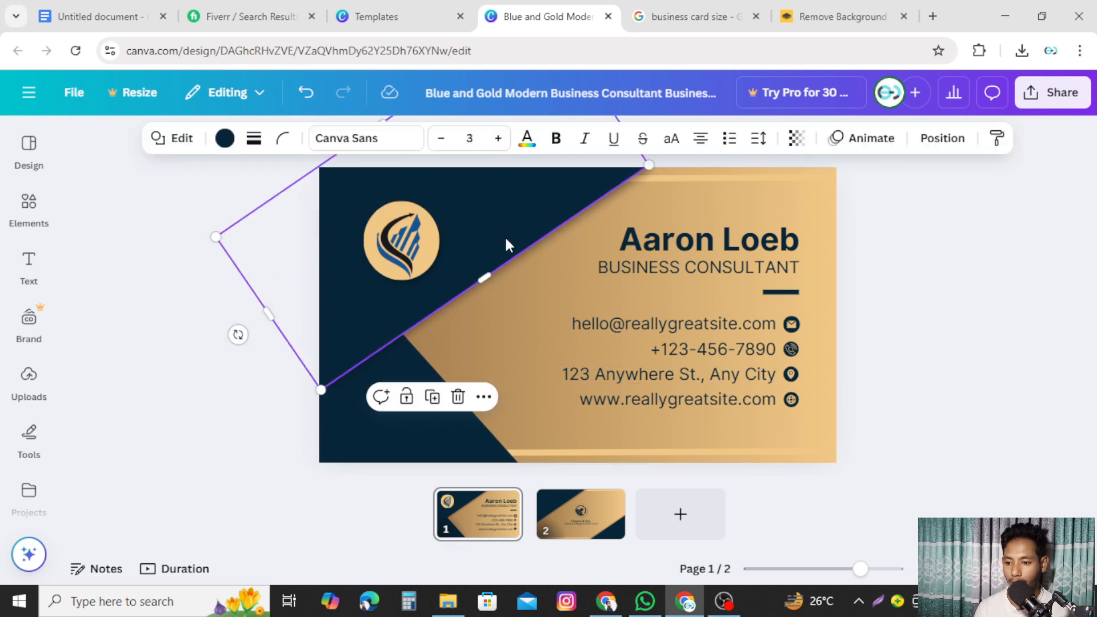
left_click(358, 421)
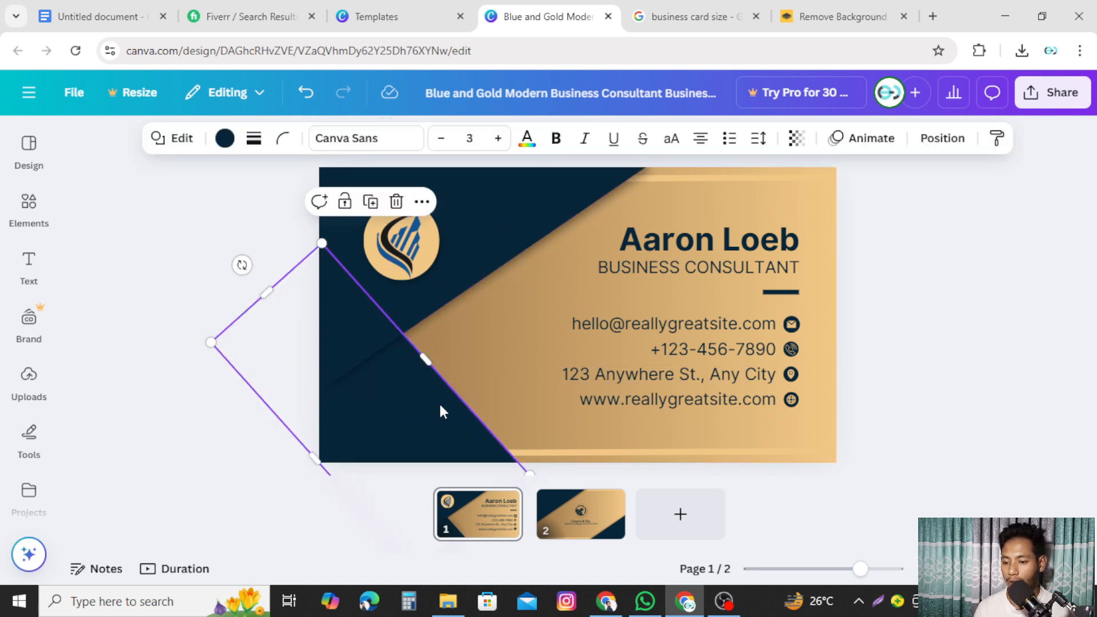
left_click(225, 138)
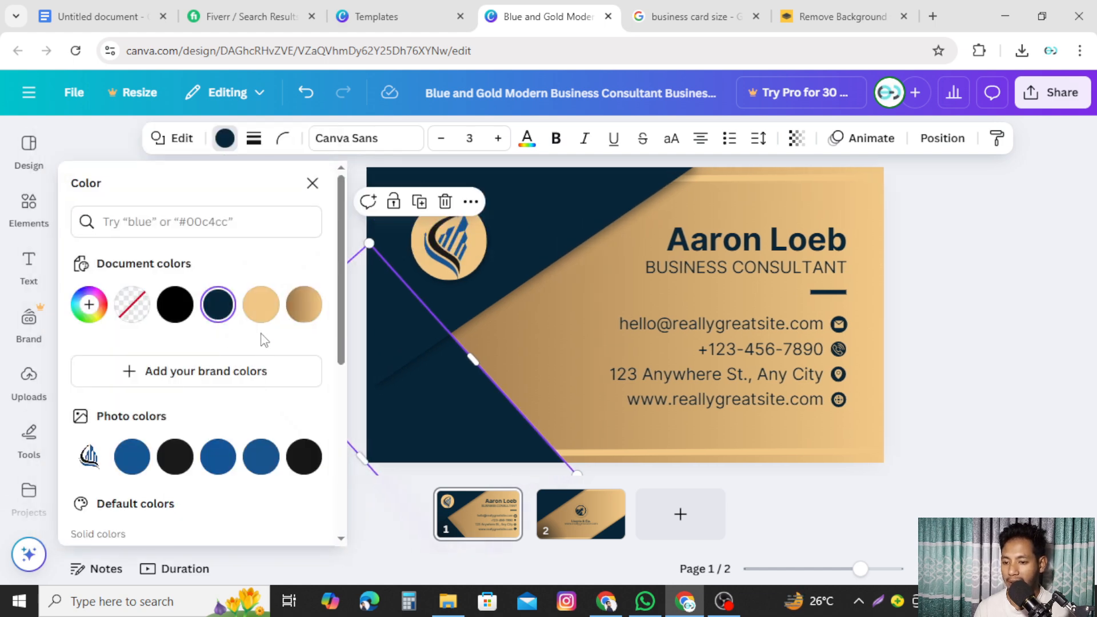
scroll(274, 380, "down", 2)
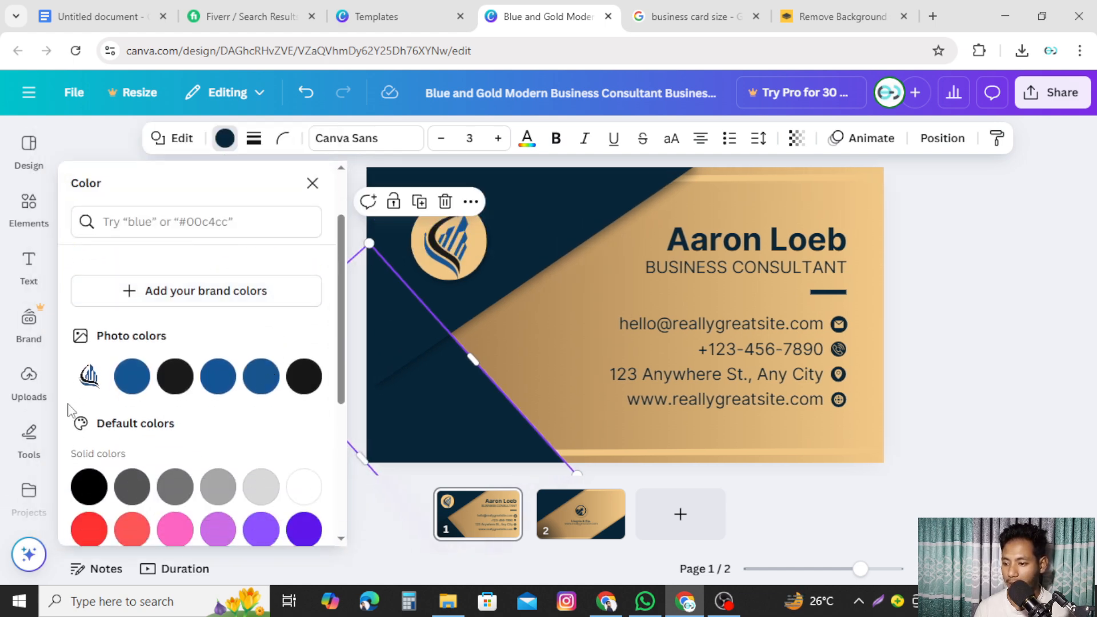
left_click(132, 377)
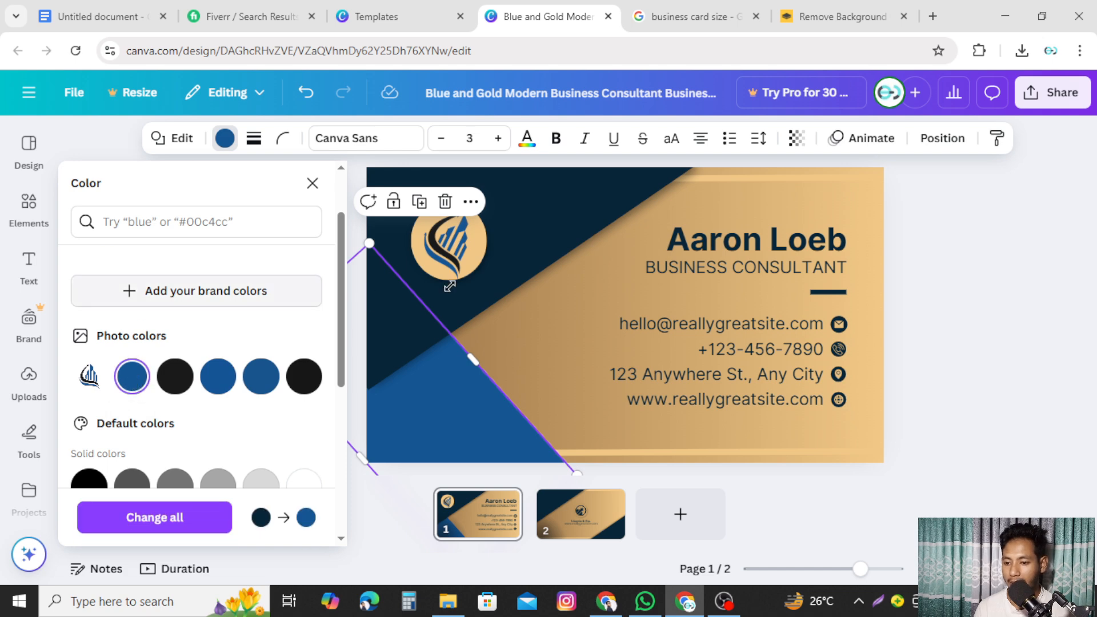
- Give the upper navy shape the same blue
left_click(556, 238)
left_click(226, 138)
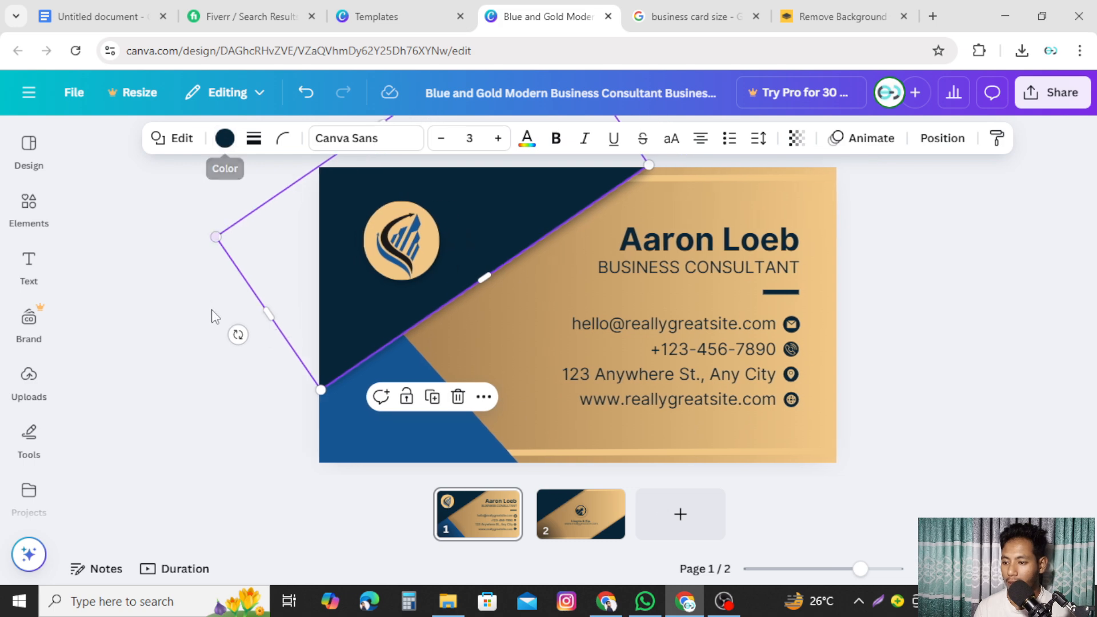
left_click(225, 138)
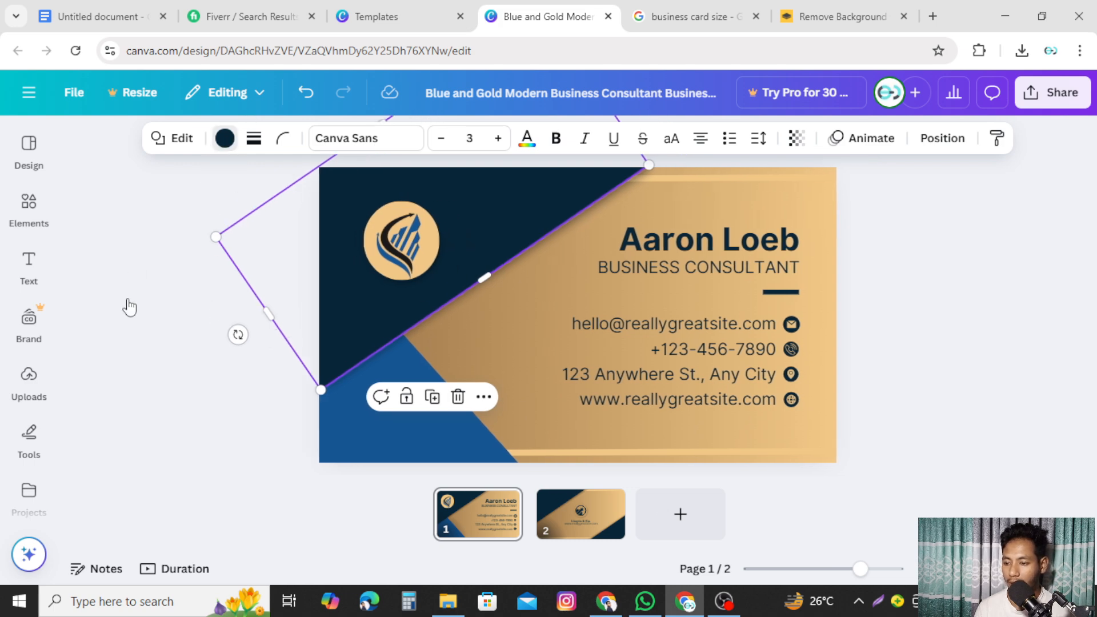
scroll(186, 387, "down", 3)
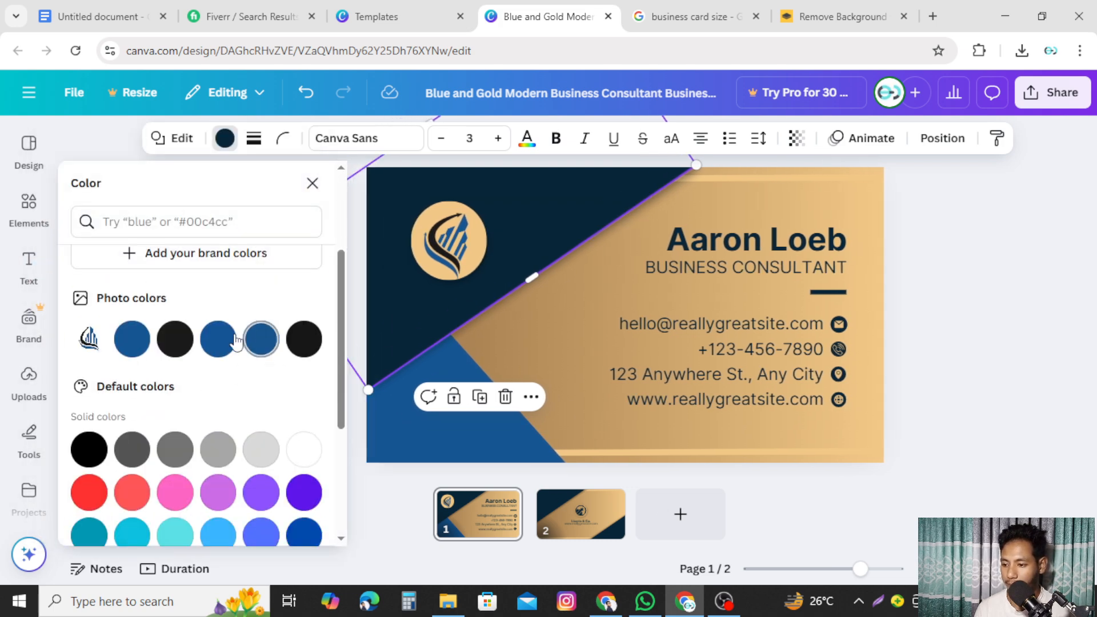
left_click(132, 340)
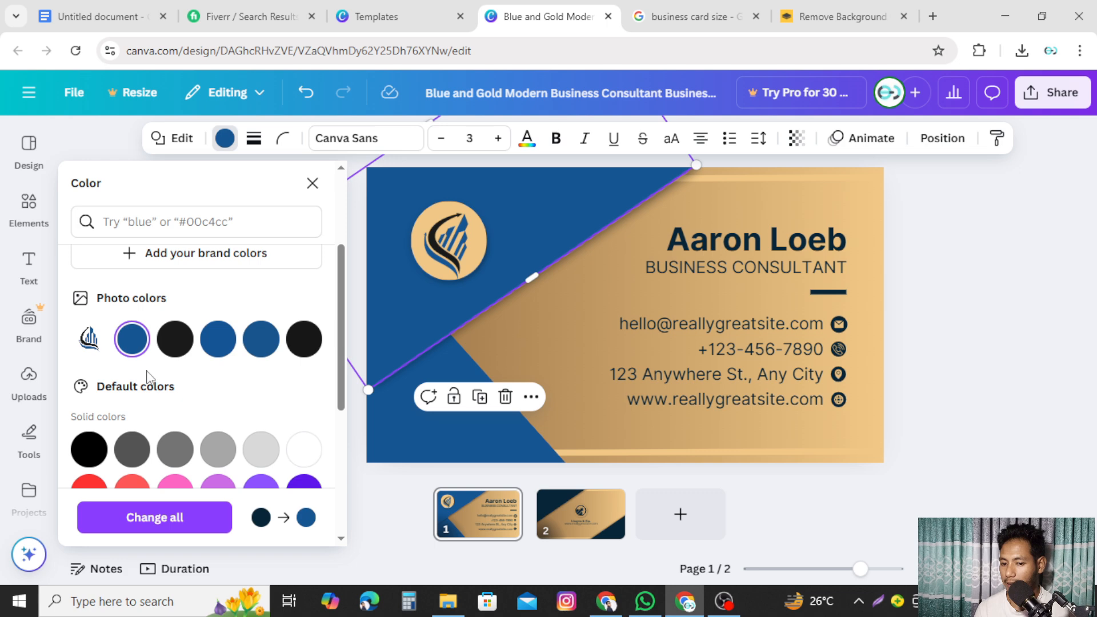
scroll(220, 385, "down", 3)
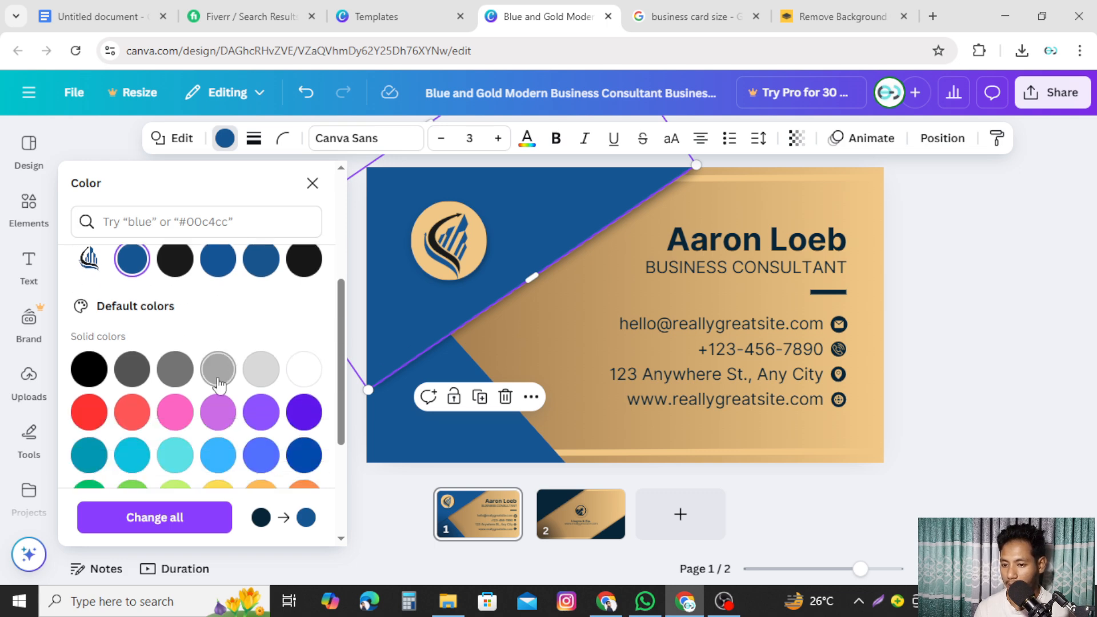
scroll(218, 384, "down", 3)
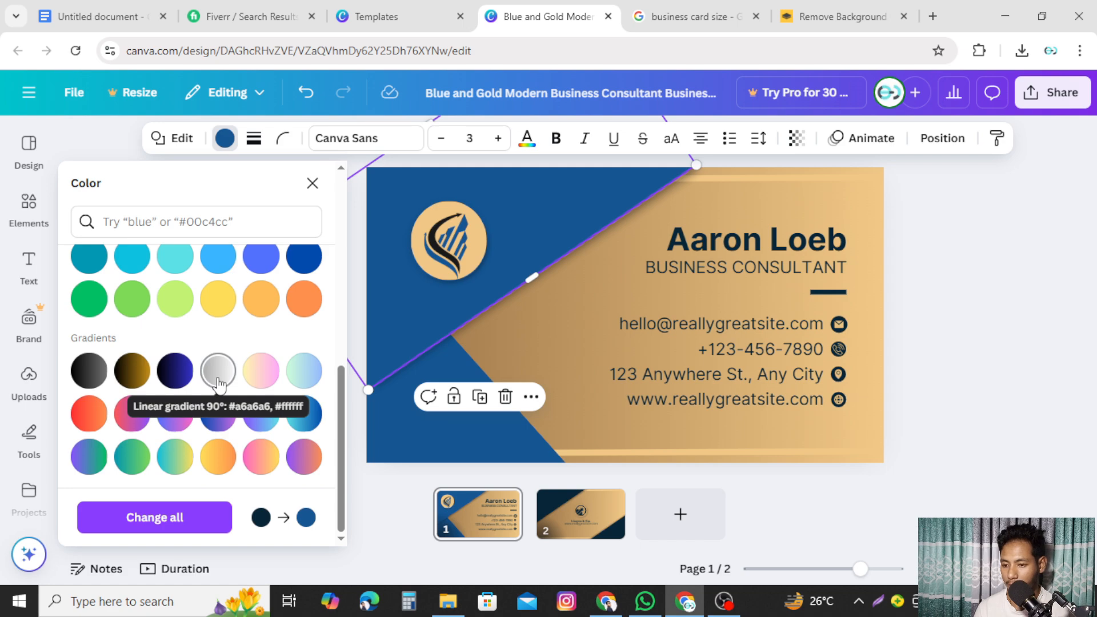
scroll(217, 386, "up", 3)
scroll(218, 377, "down", 3)
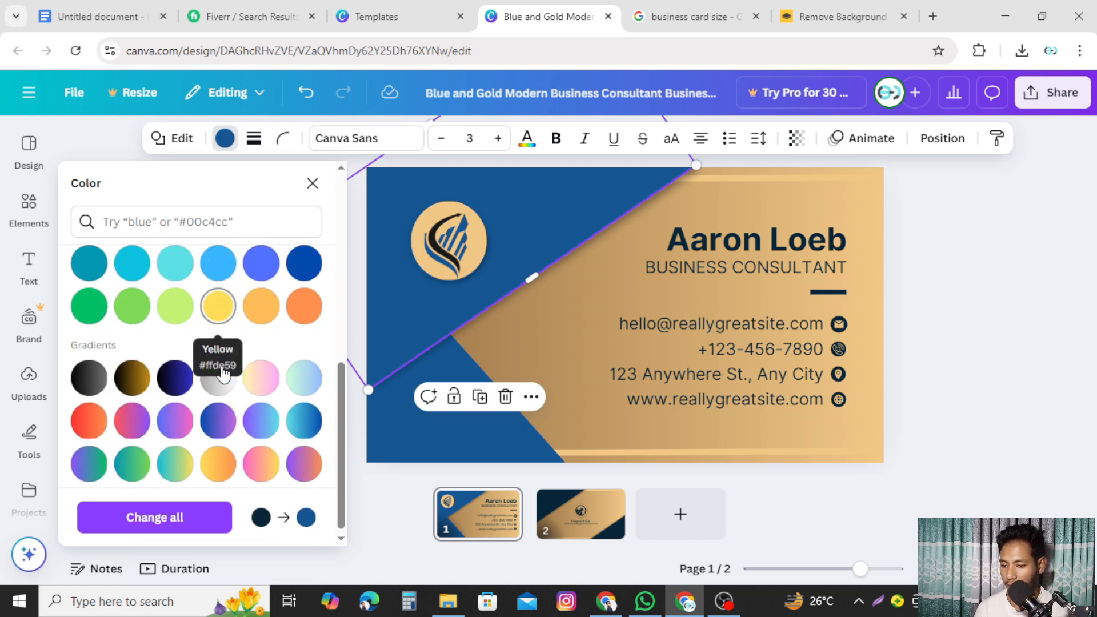
scroll(222, 374, "up", 2)
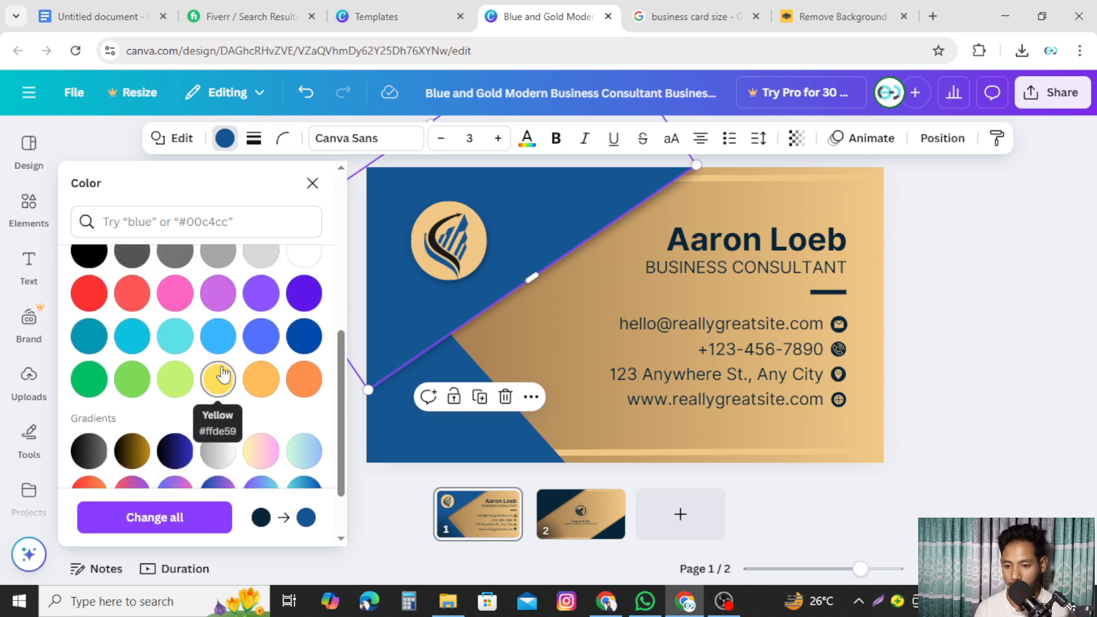
scroll(229, 372, "down", 2)
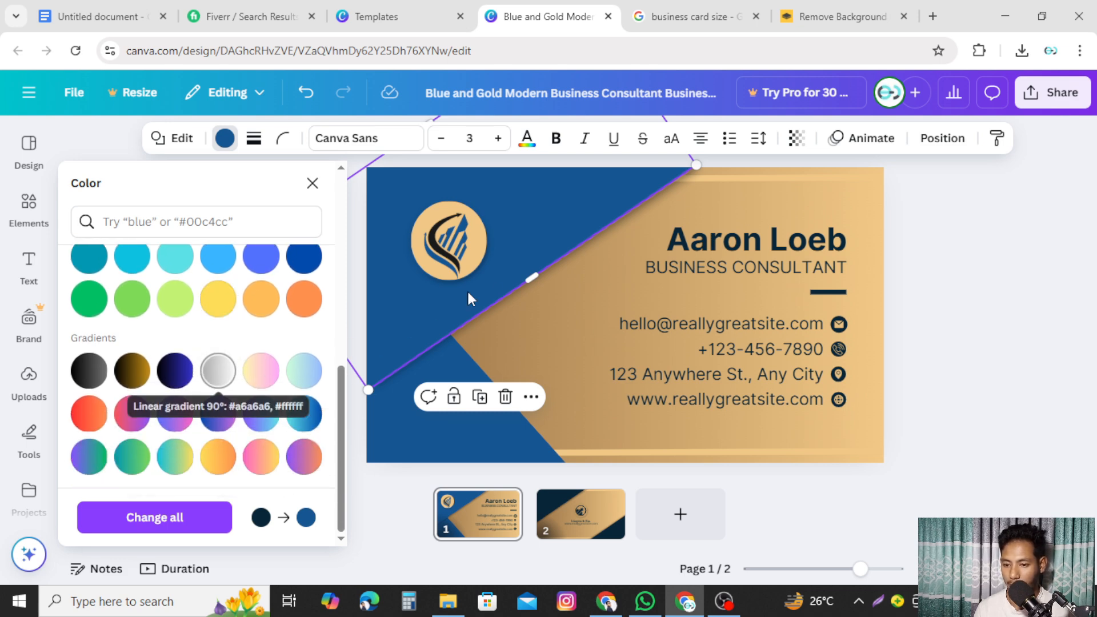
left_click(552, 338)
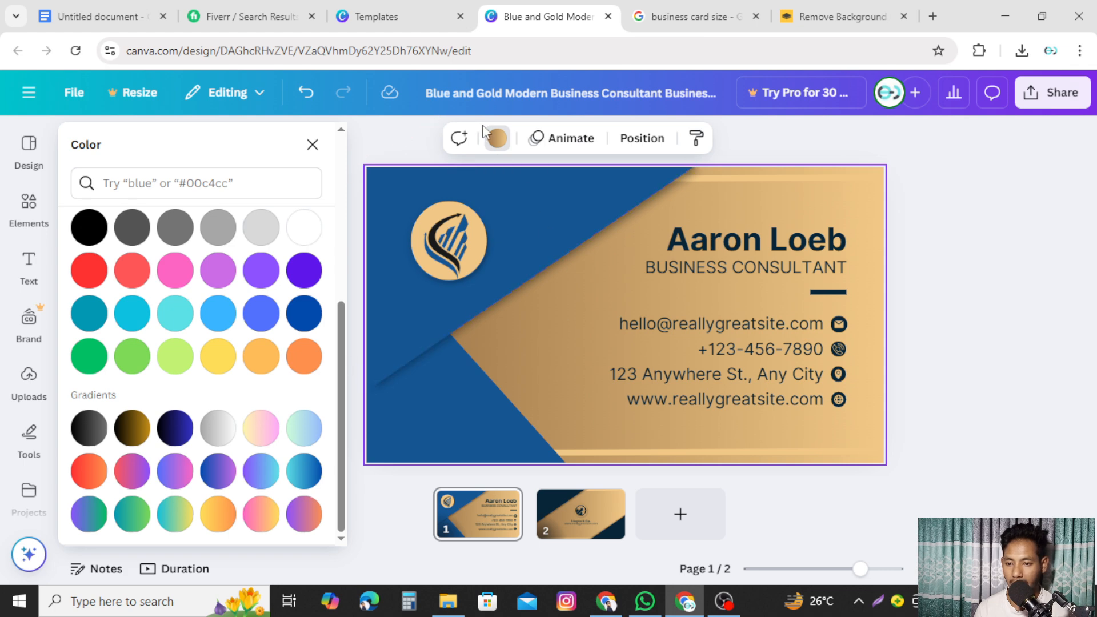
- Try blue #145693 and several gradient fills on the card's large background shape
left_click(497, 141)
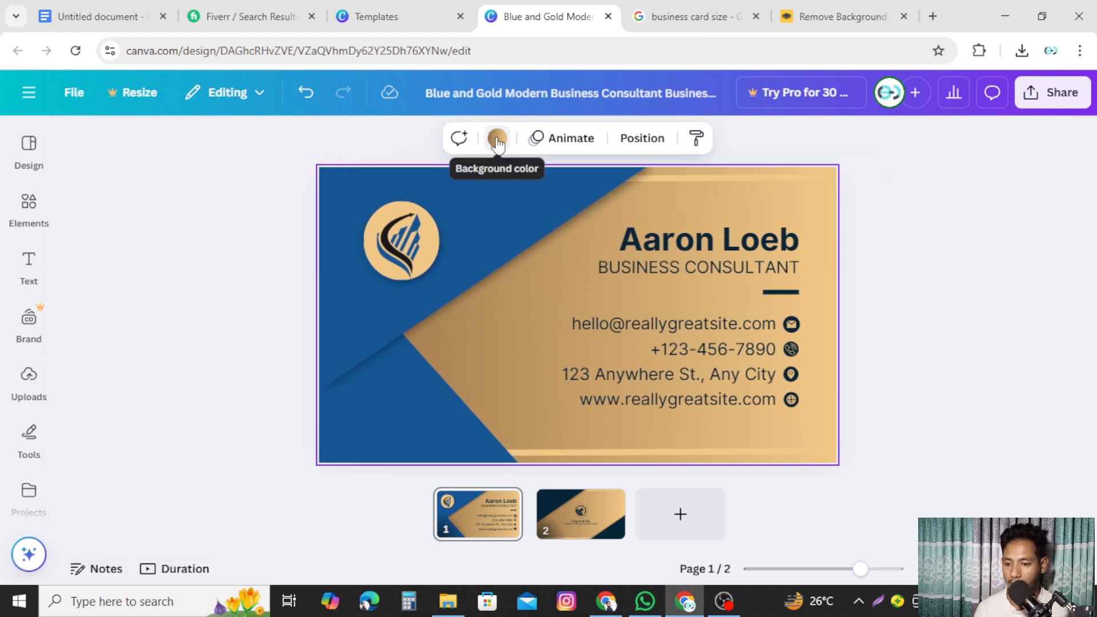
left_click(497, 140)
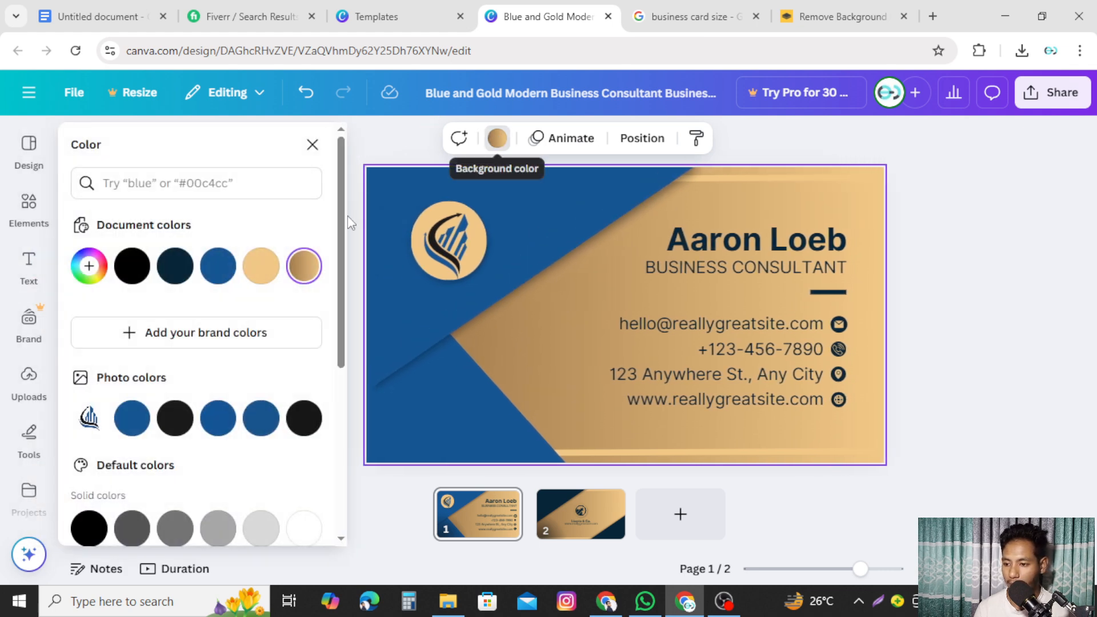
left_click(228, 275)
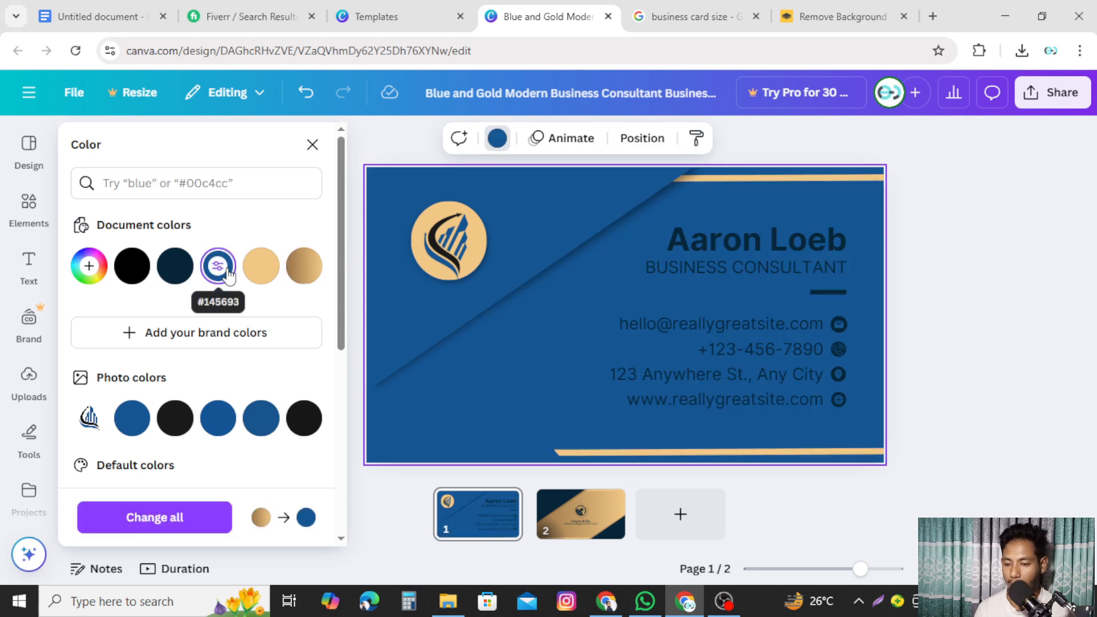
scroll(282, 368, "down", 5)
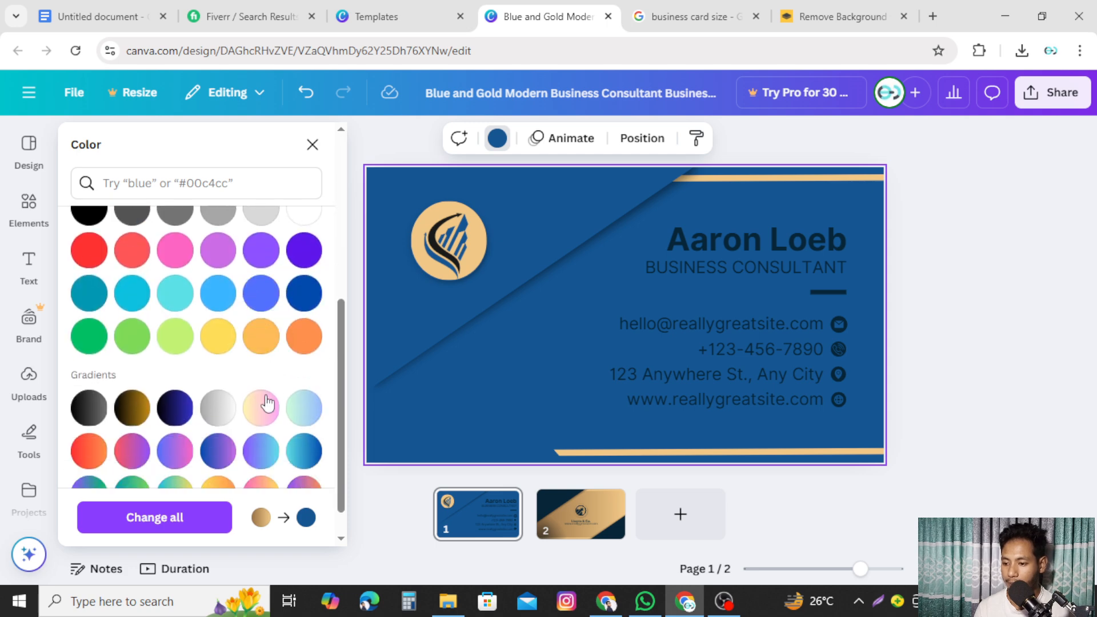
left_click(218, 407)
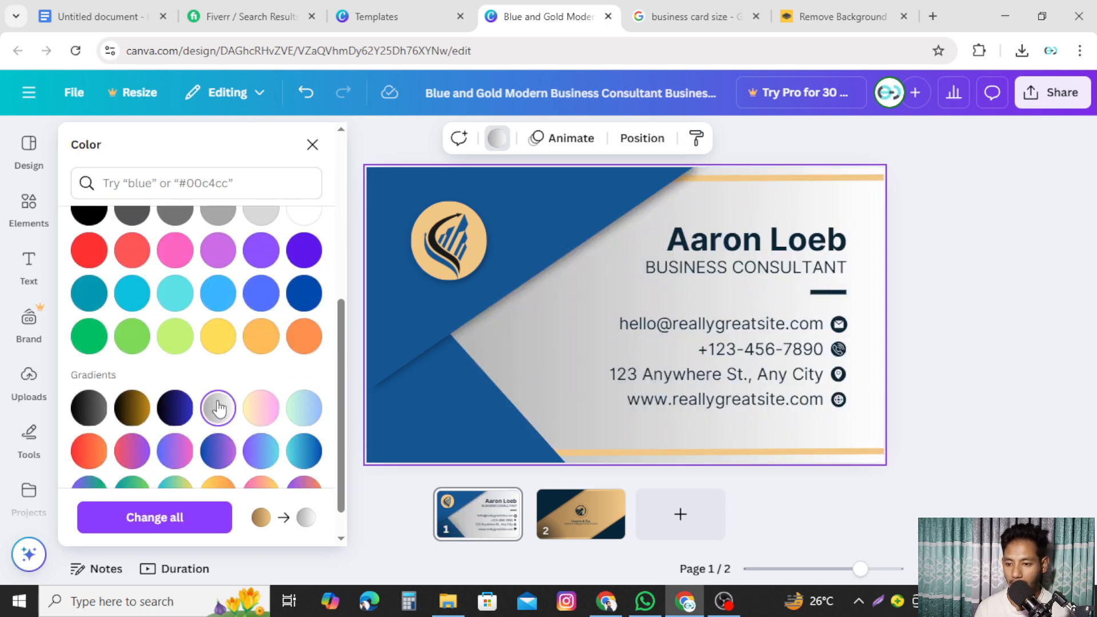
scroll(213, 402, "down", 1)
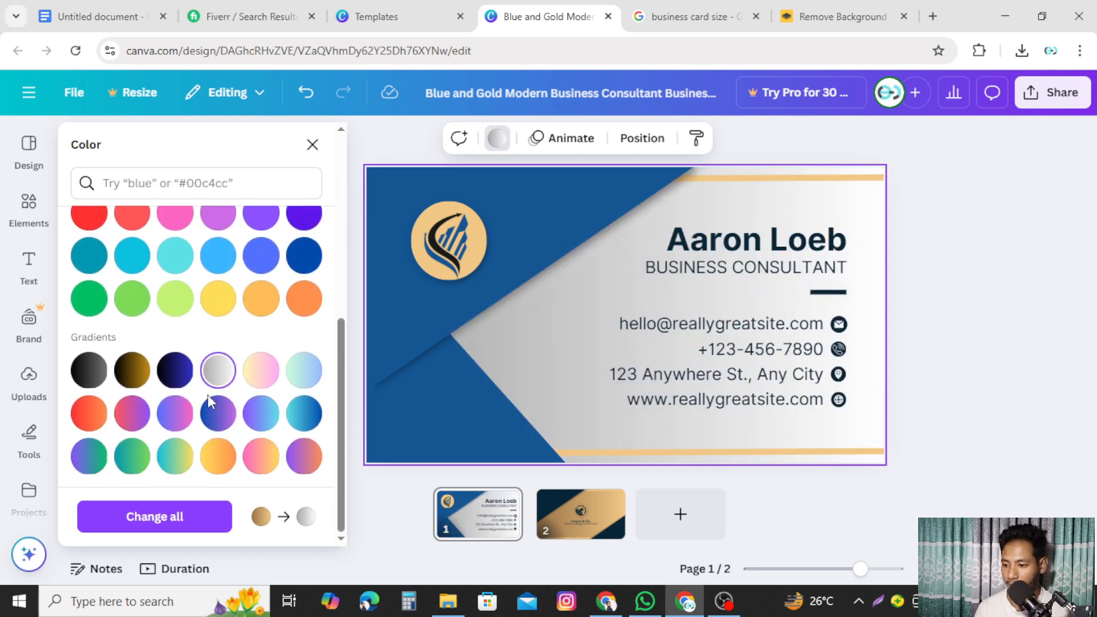
left_click(91, 420)
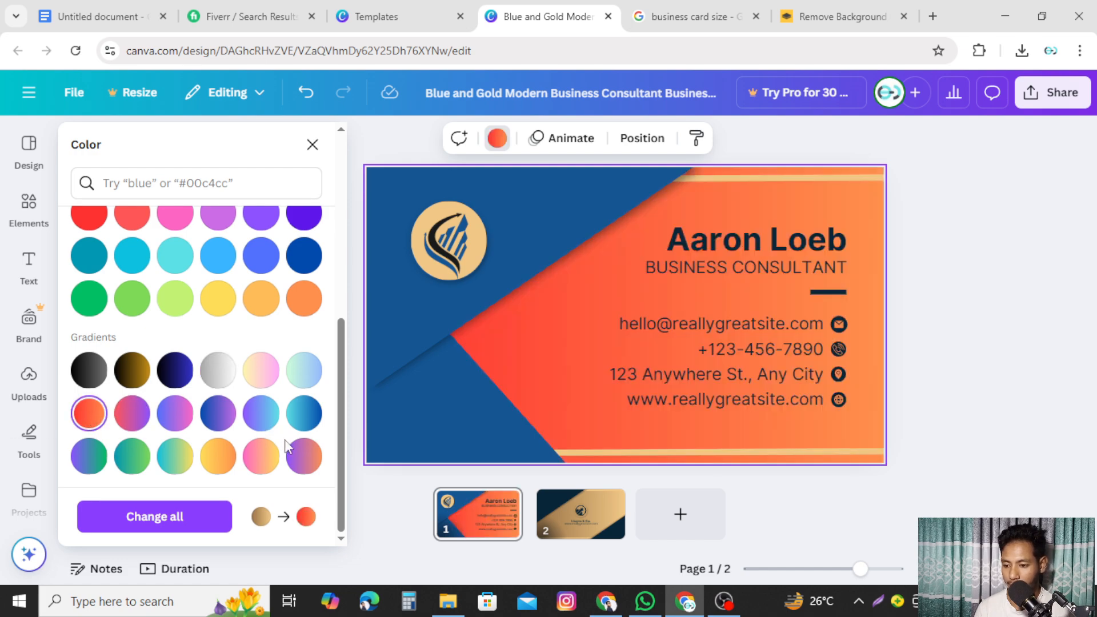
left_click(297, 455)
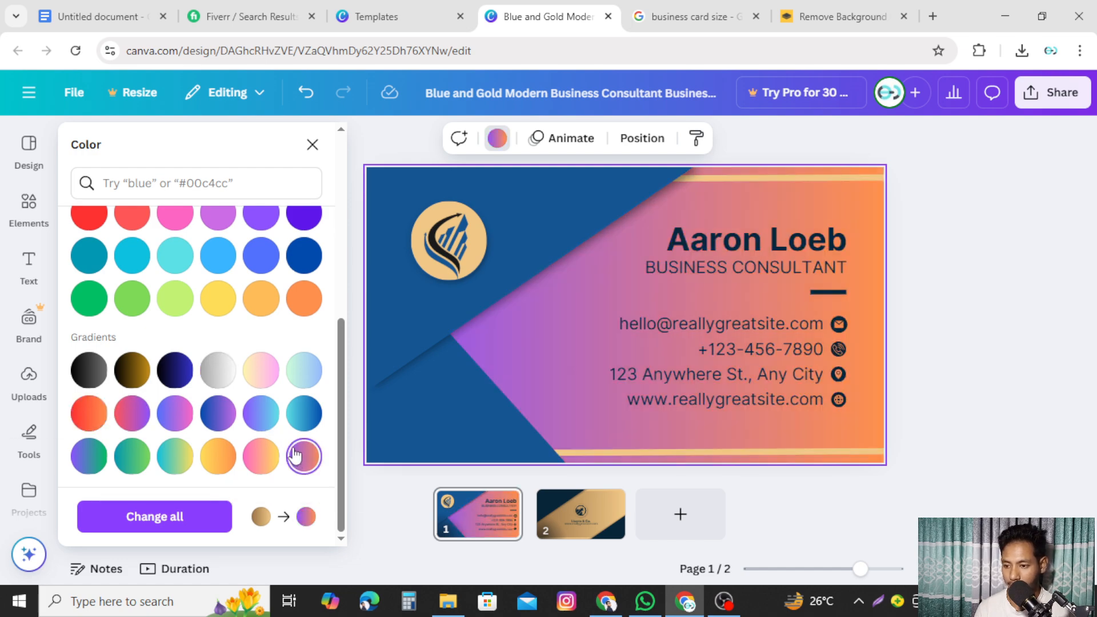
left_click(220, 370)
left_click(91, 373)
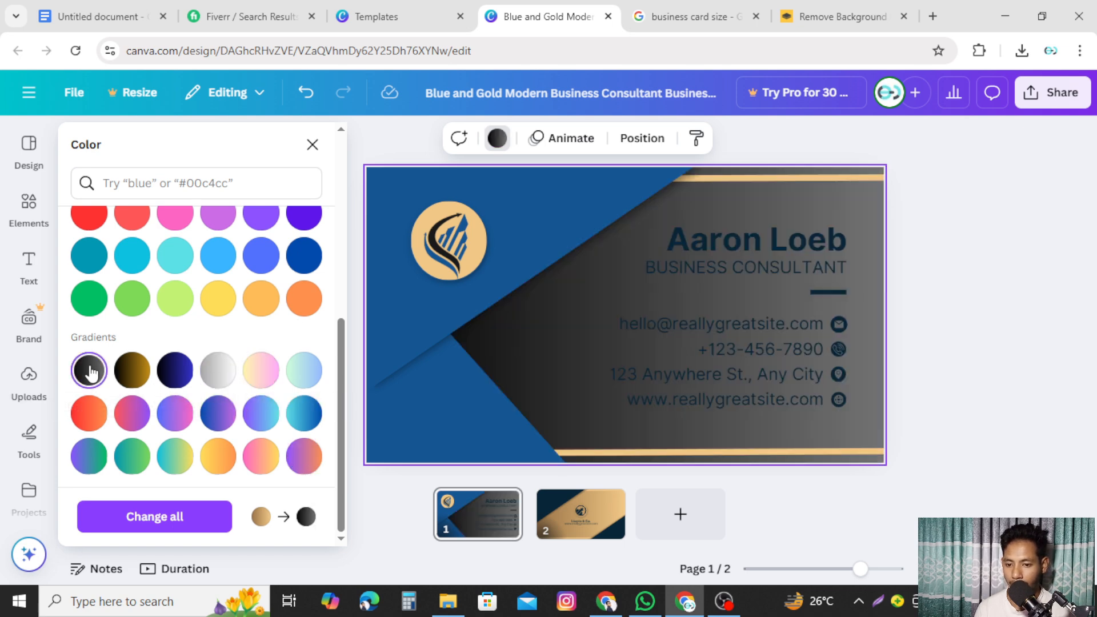
left_click(220, 456)
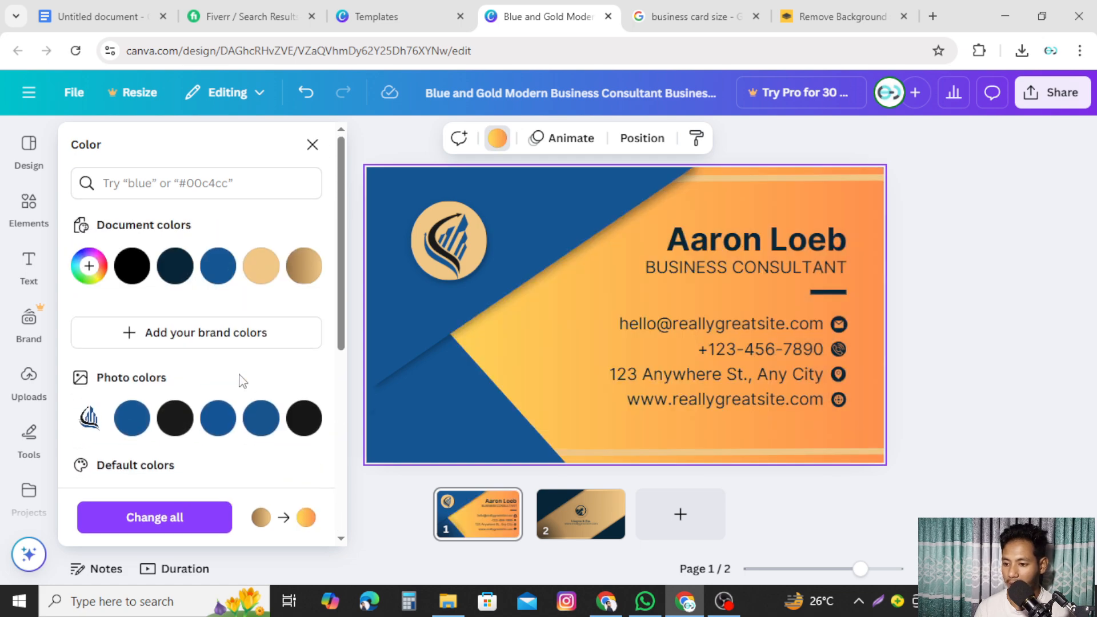
- Try white, cobalt, turquoise, green, lime and yellow, then settle on solid orange
scroll(257, 289, "down", 4)
left_click(306, 293)
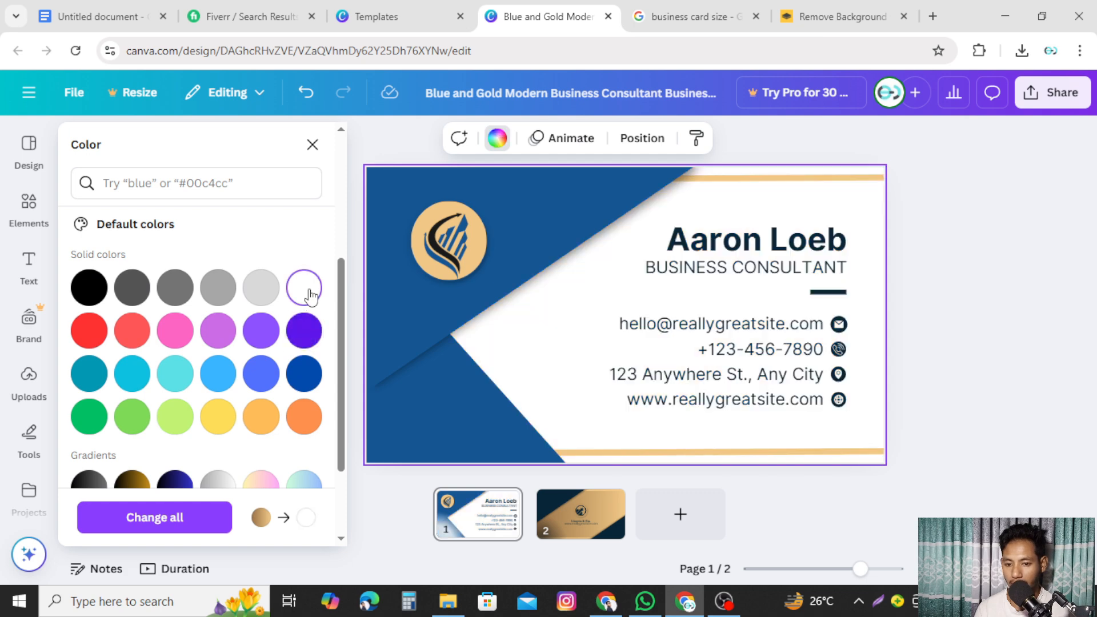
left_click(304, 378)
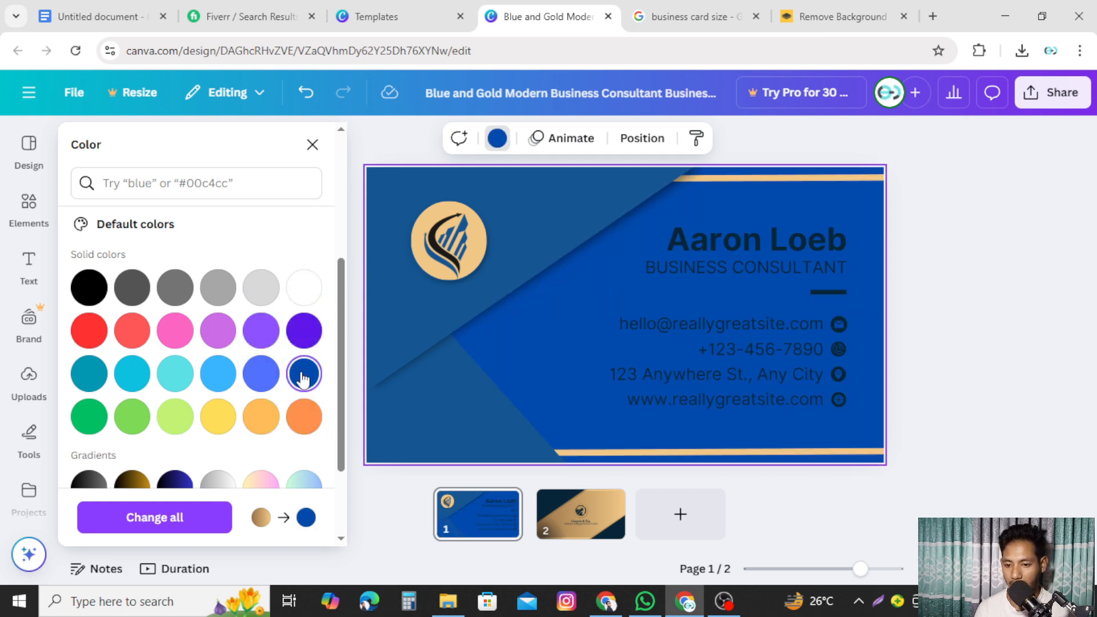
left_click(182, 377)
left_click(132, 416)
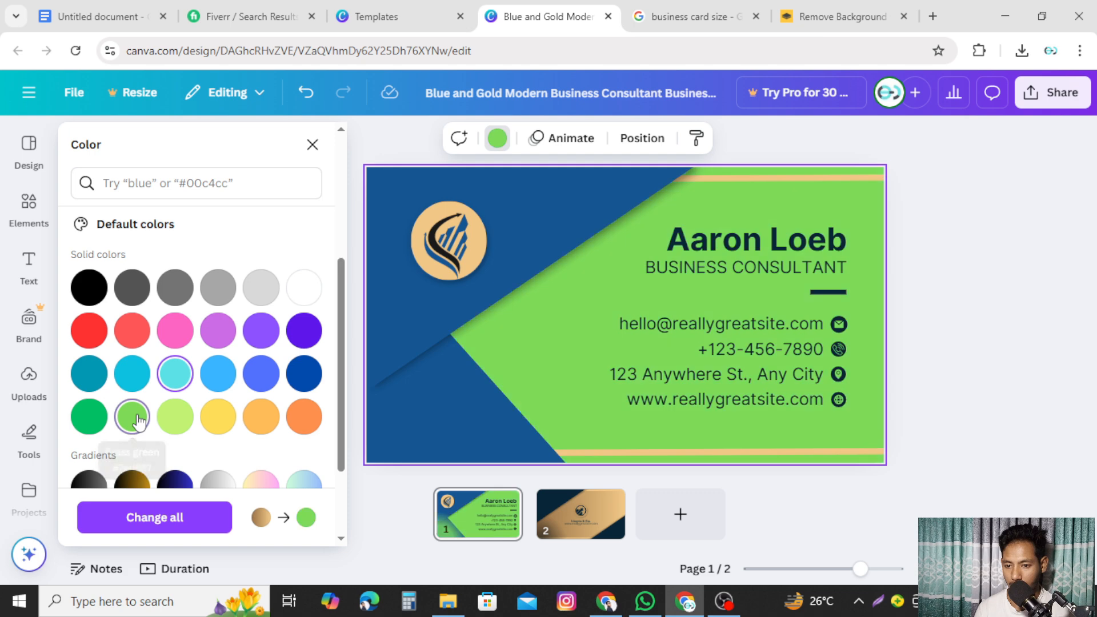
left_click(175, 421)
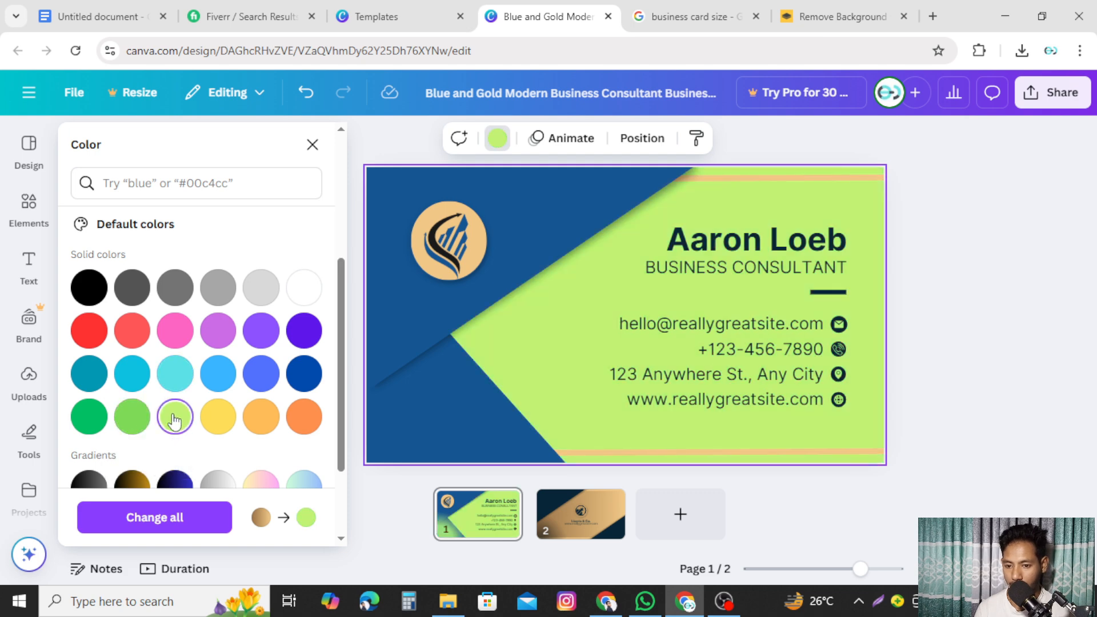
left_click(217, 419)
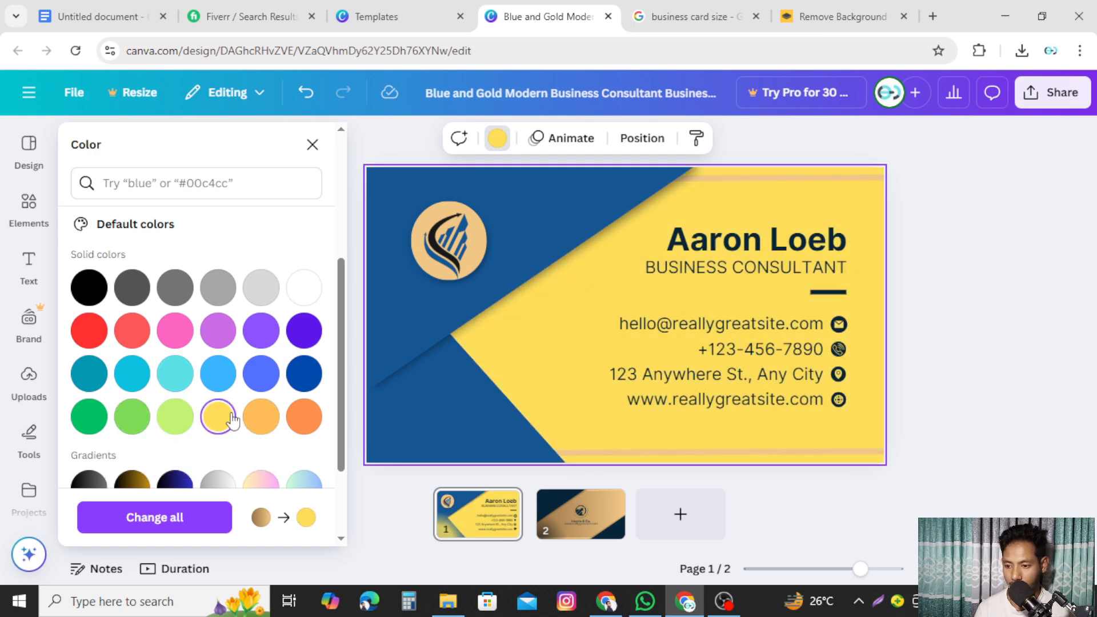
left_click(311, 423)
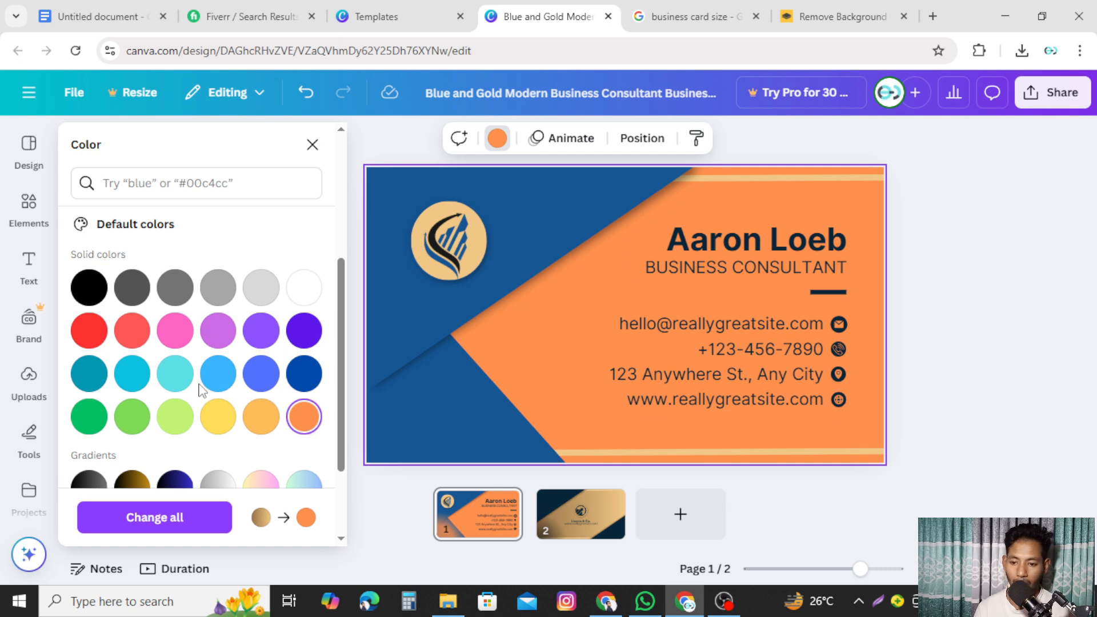
left_click(1029, 315)
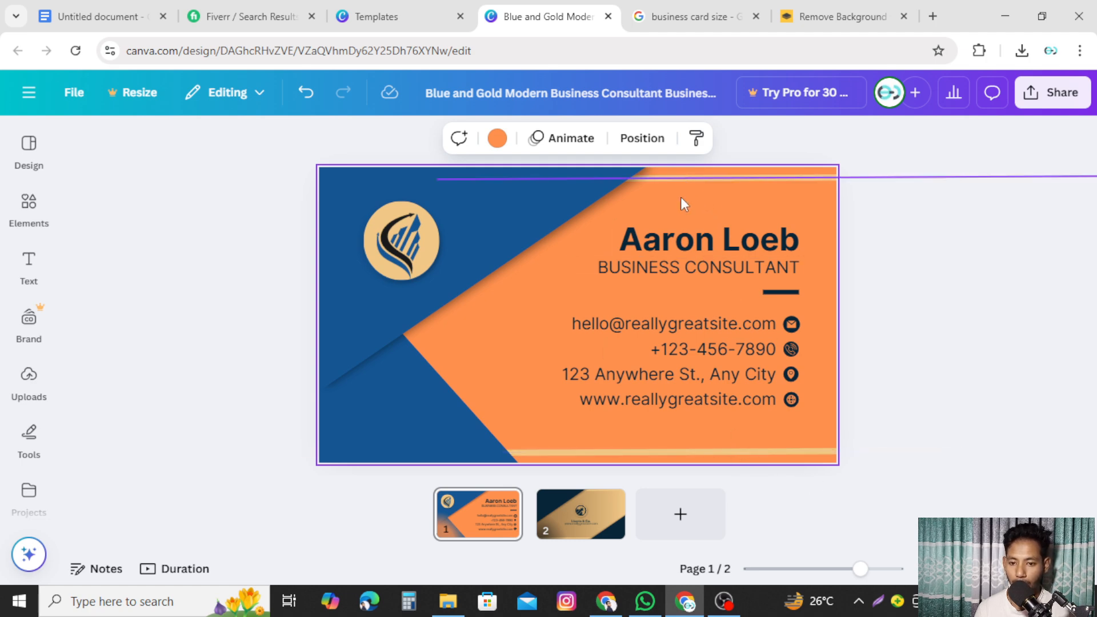
- Try several colours on the bottom stripe line, then settle on black
left_click(688, 451)
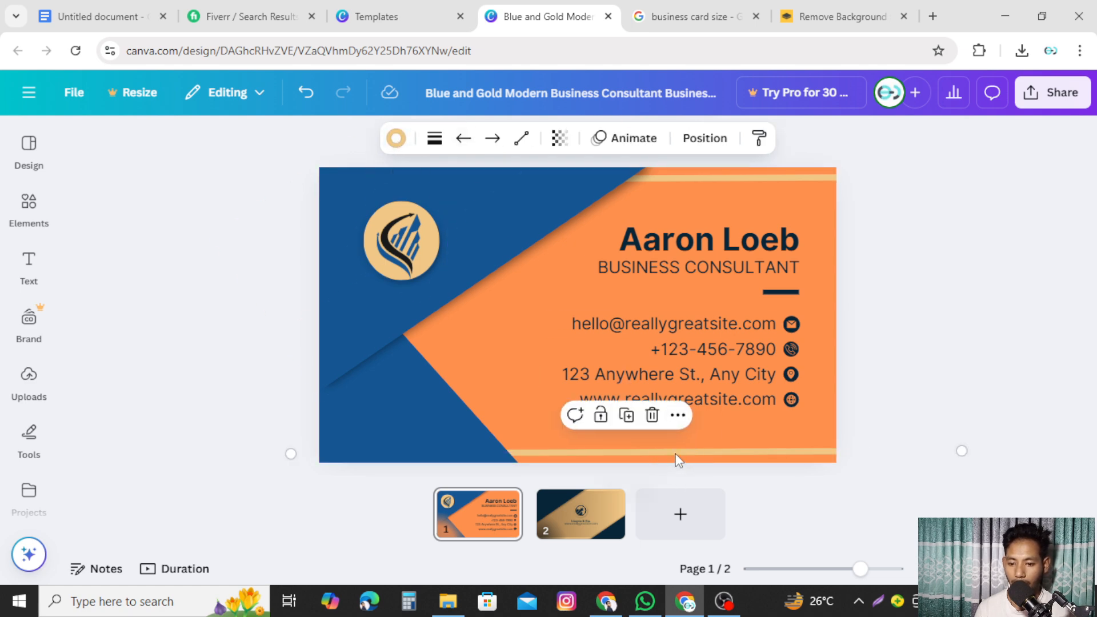
left_click(1001, 325)
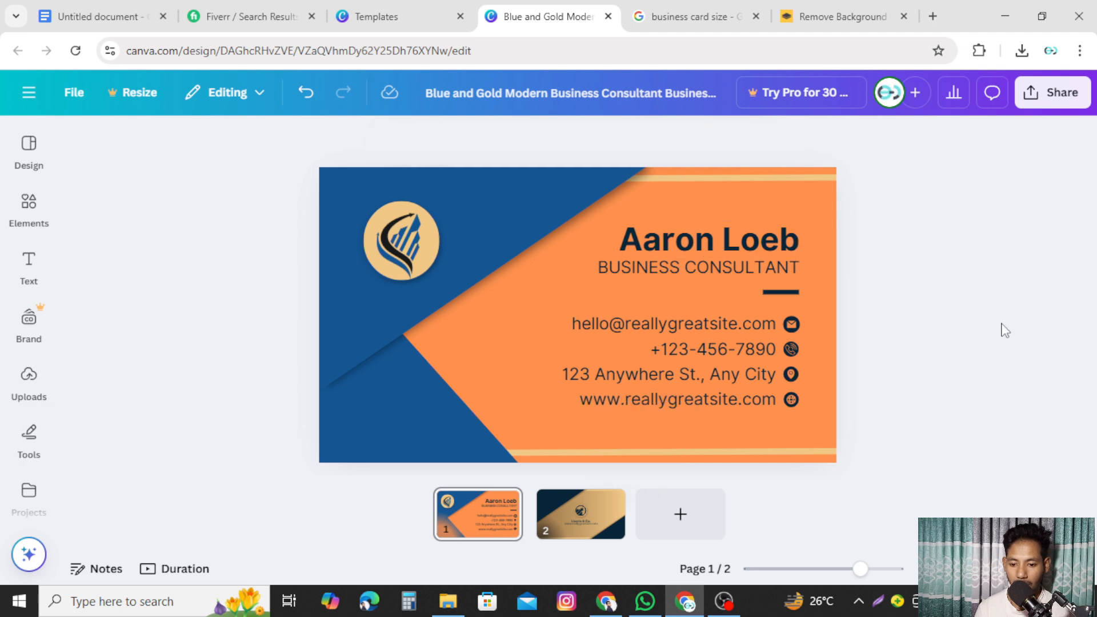
left_click(719, 453)
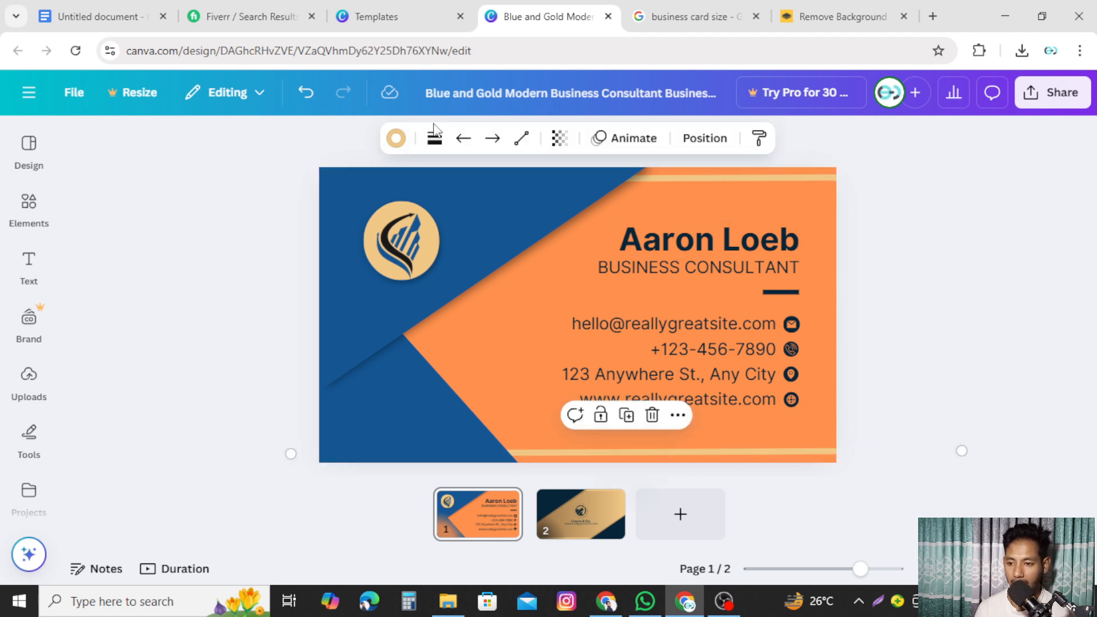
left_click(396, 138)
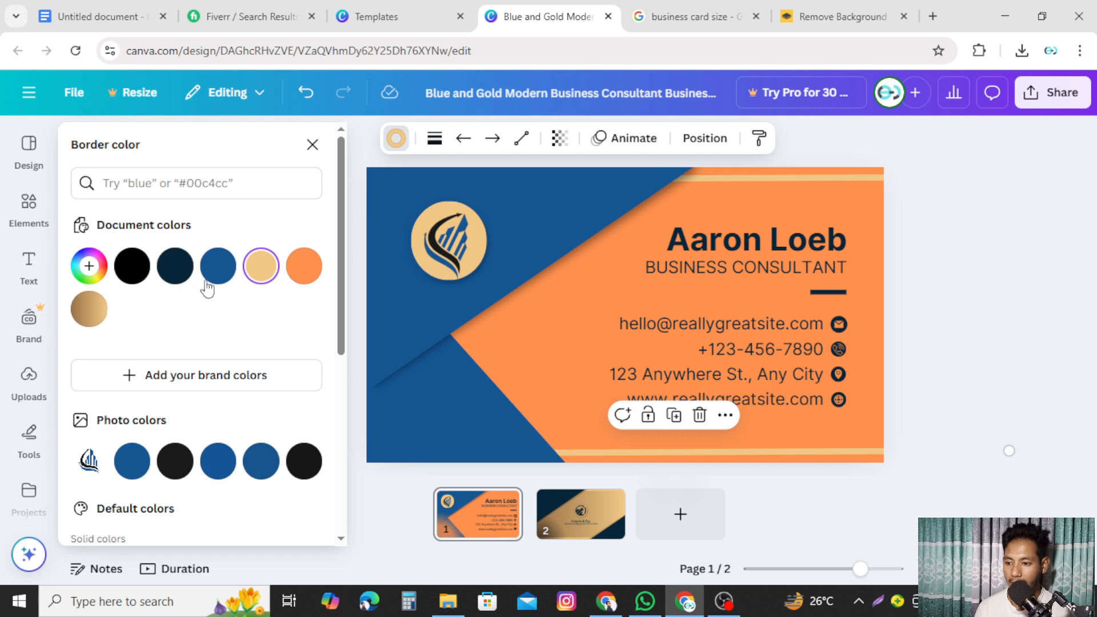
left_click(227, 270)
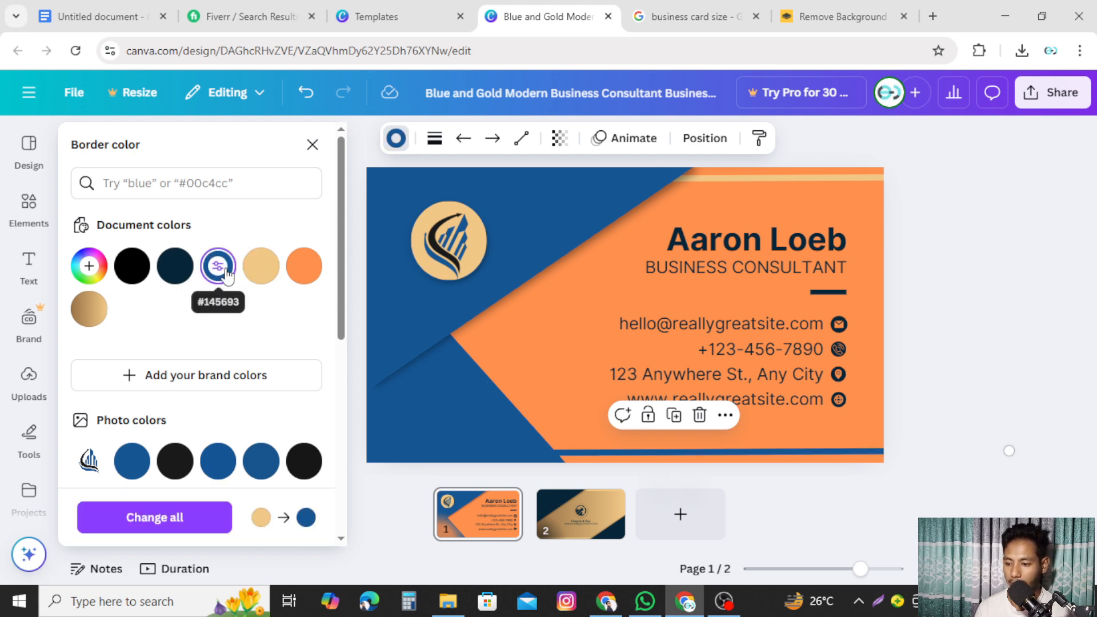
scroll(297, 380, "down", 5)
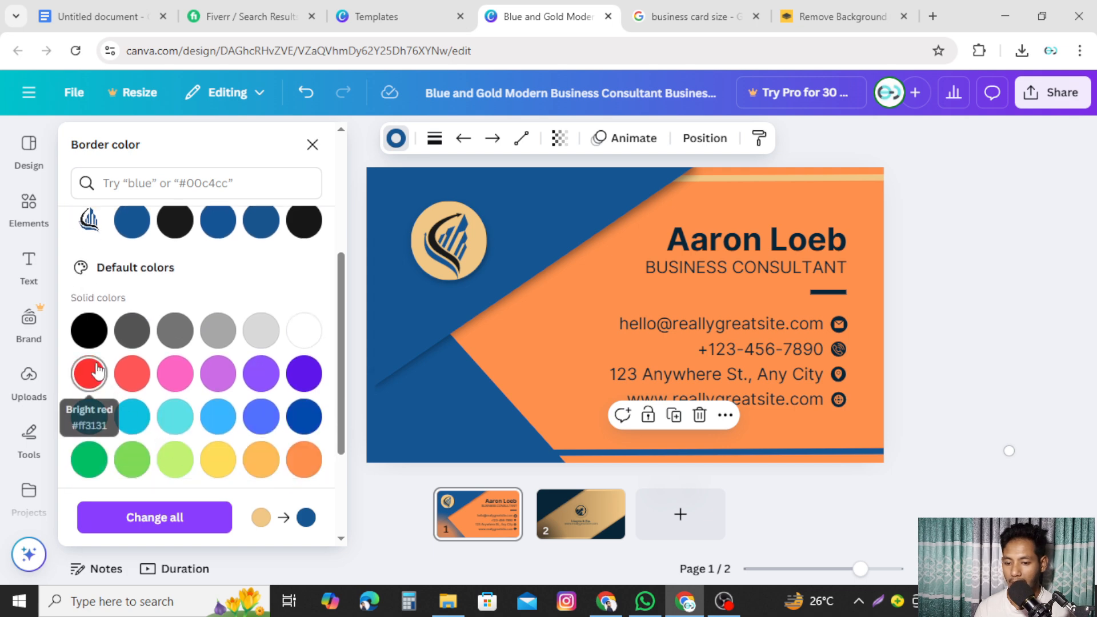
left_click(97, 372)
scroll(147, 417, "down", 2)
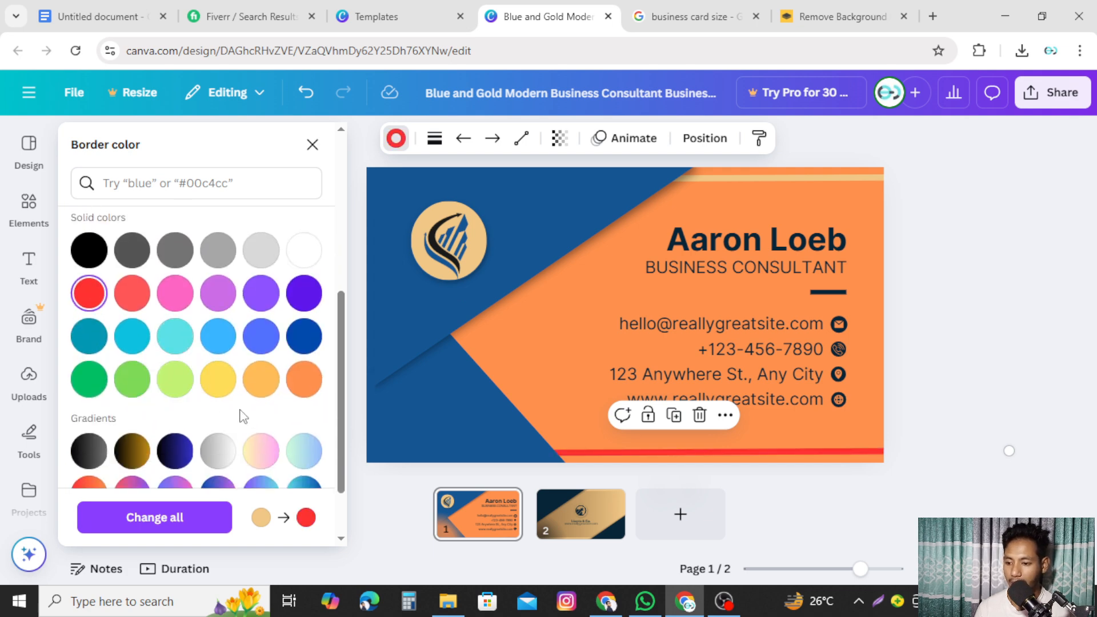
left_click(304, 382)
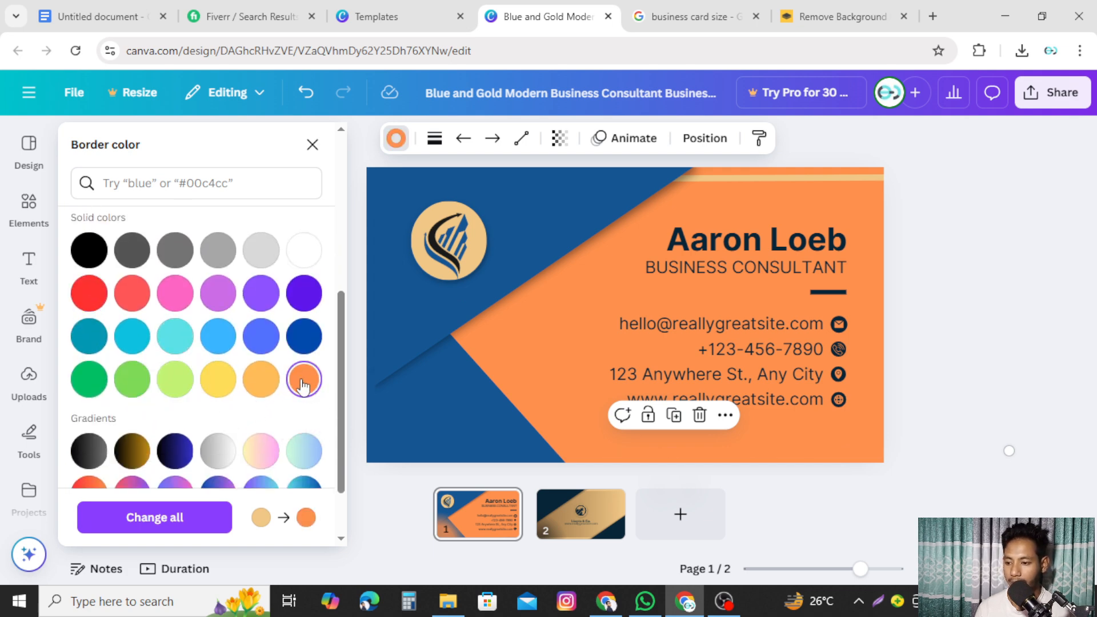
left_click(220, 383)
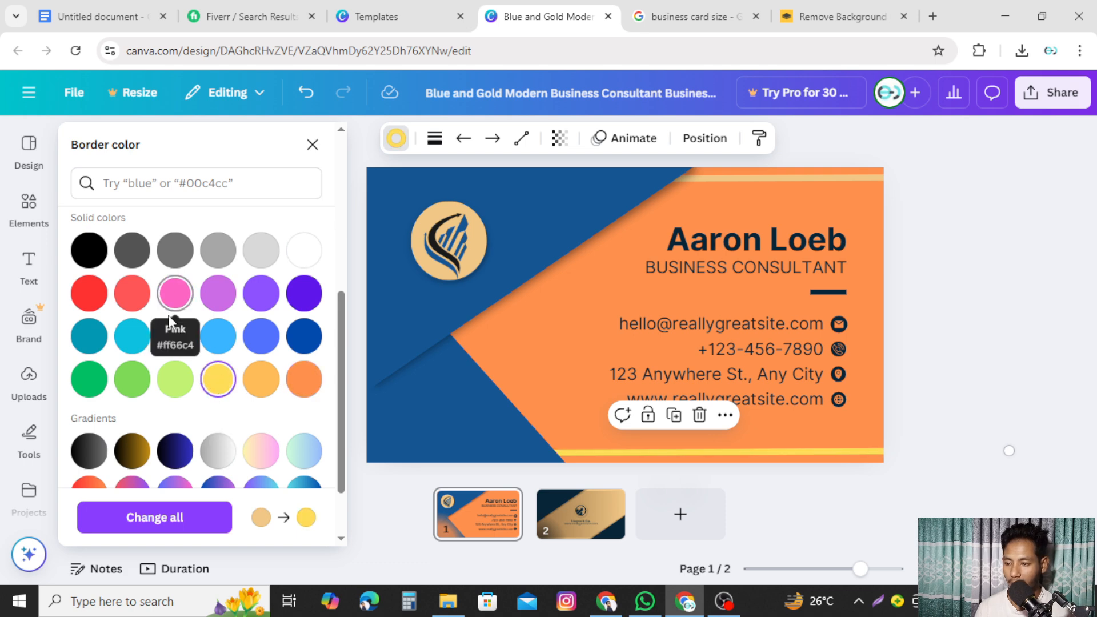
left_click(175, 336)
scroll(243, 400, "down", 2)
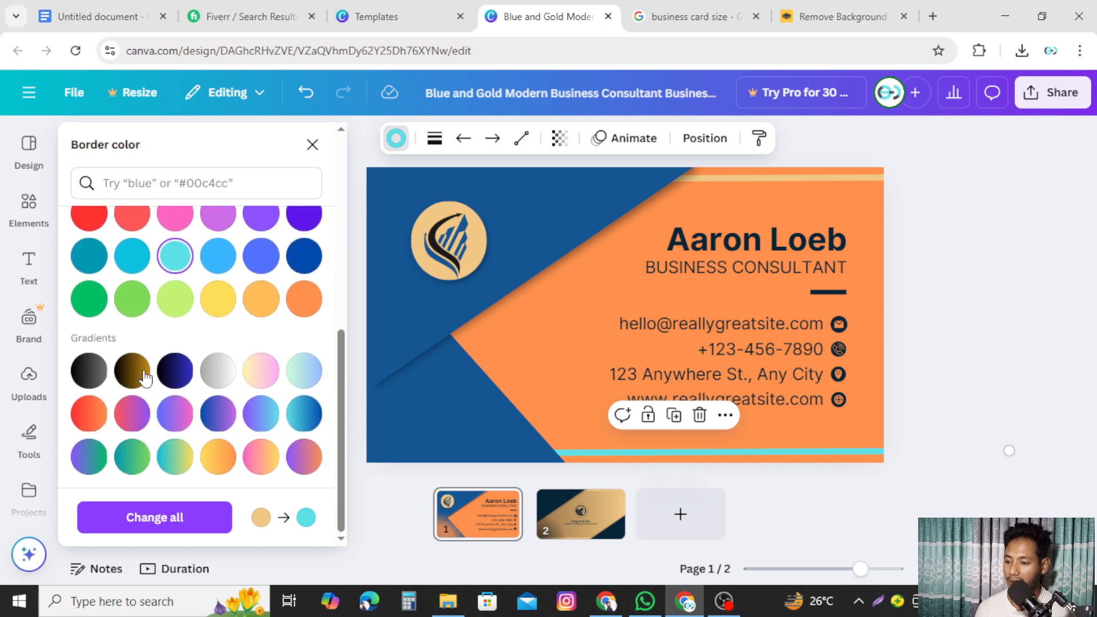
left_click(303, 414)
scroll(303, 420, "up", 5)
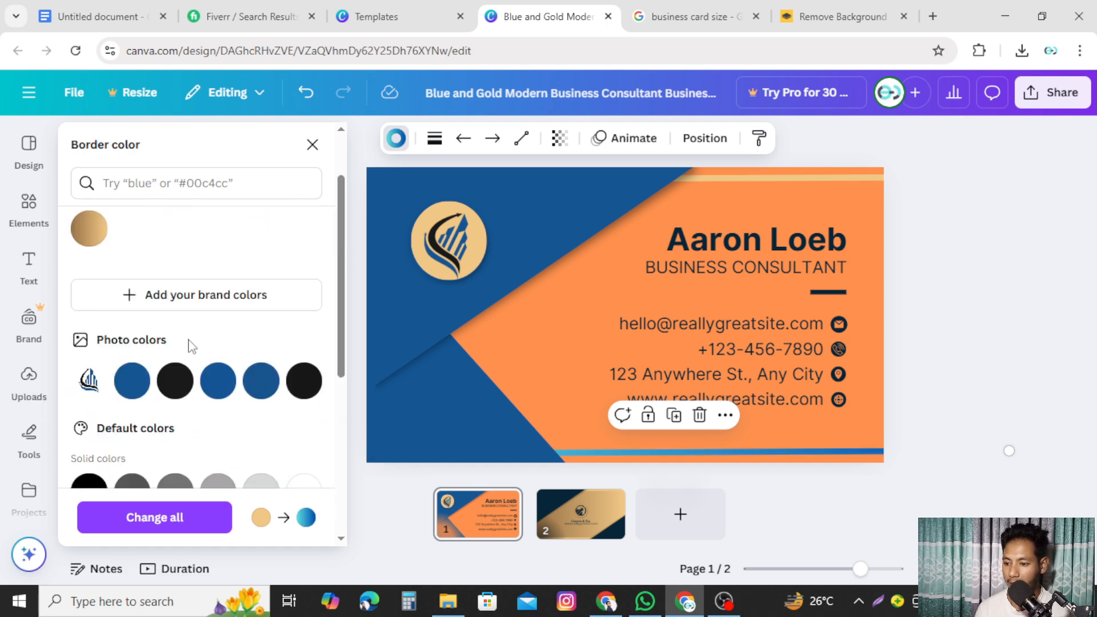
left_click(303, 380)
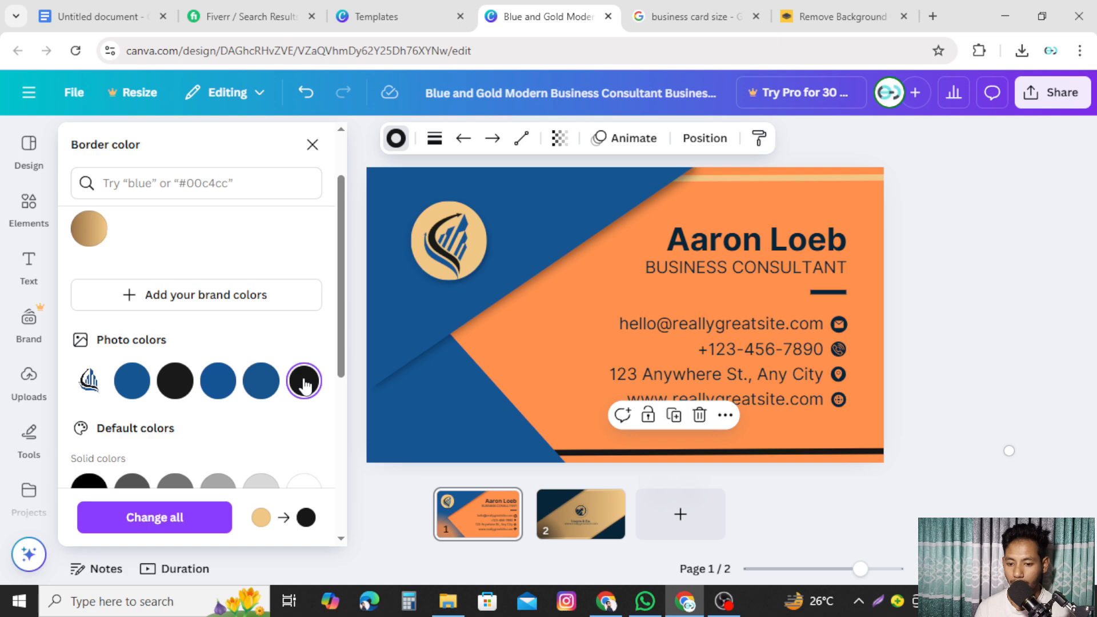
- Make the gold stripe along the top edge black as well
left_click(746, 181)
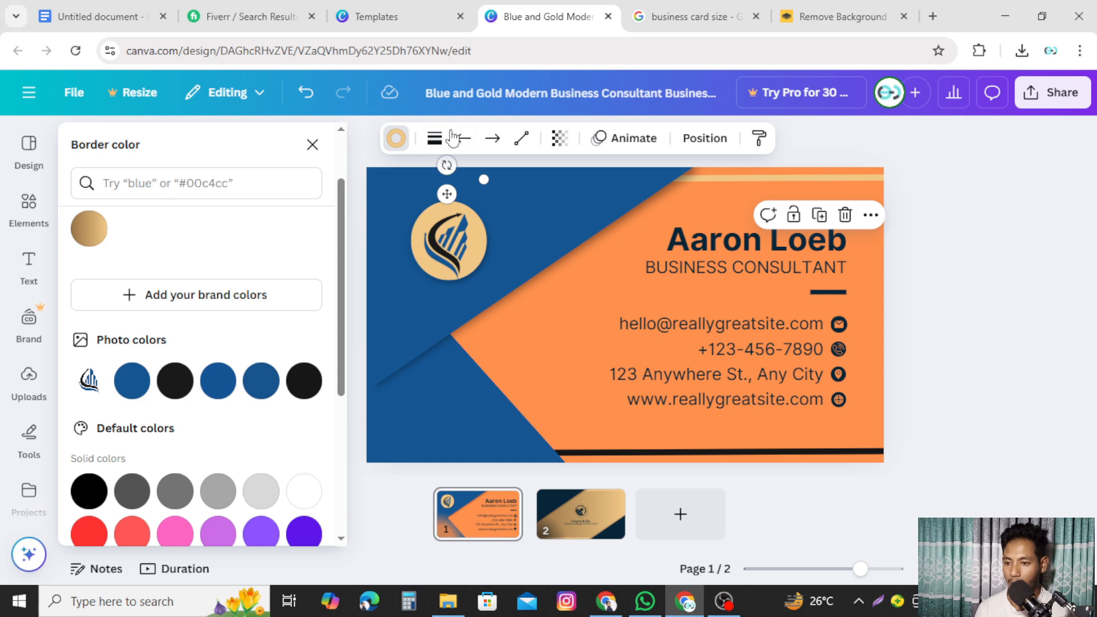
left_click(303, 381)
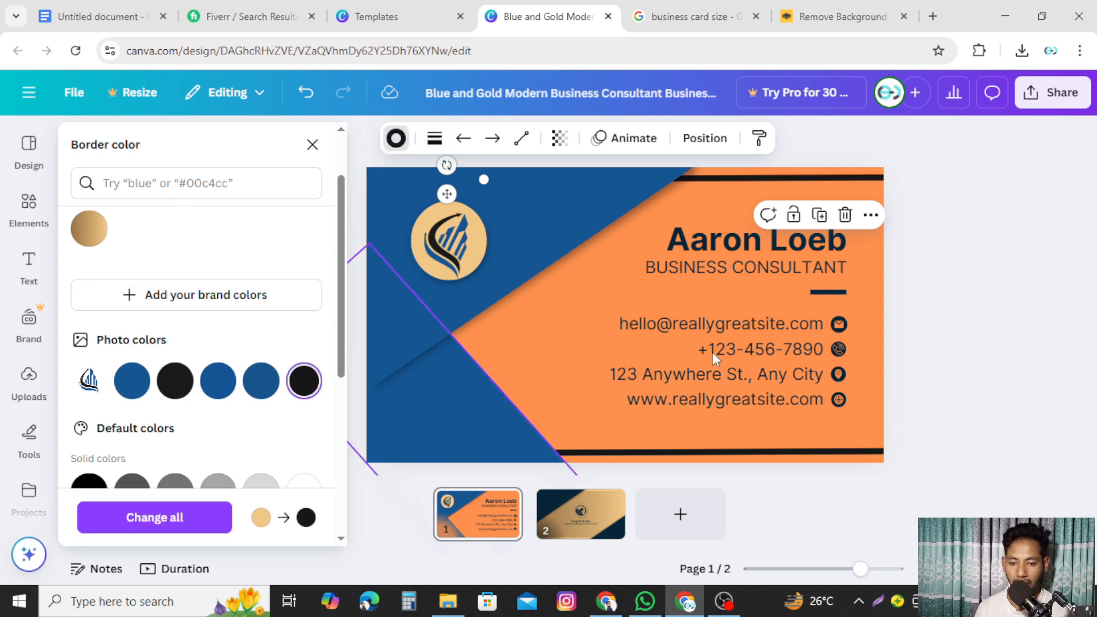
left_click(959, 340)
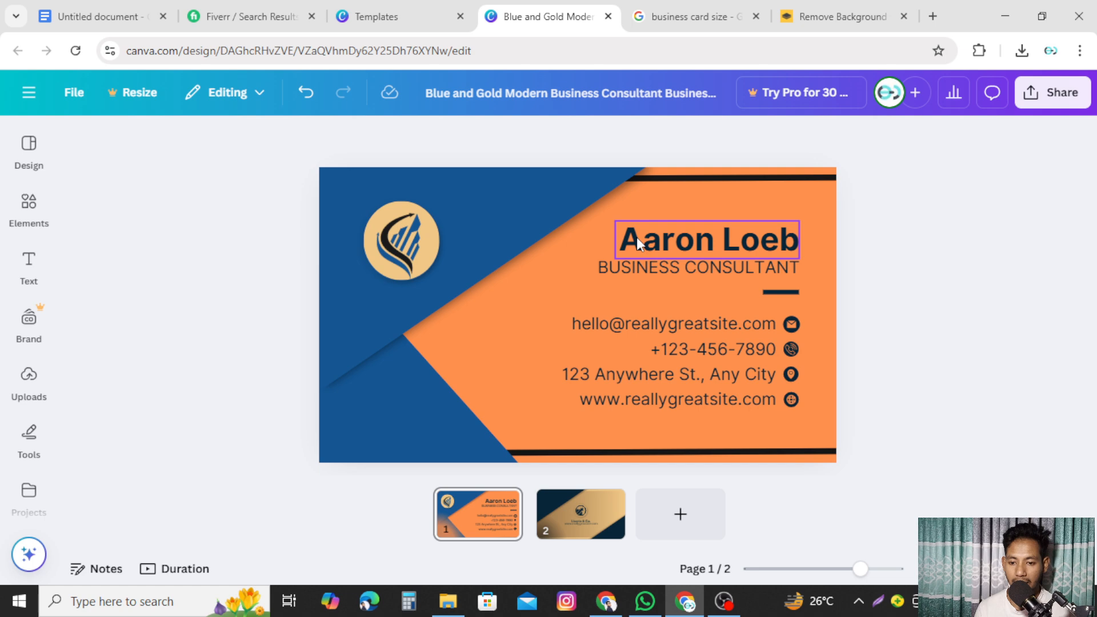
- Overwrite the template's sample name with the owner's full name
double_click(742, 243)
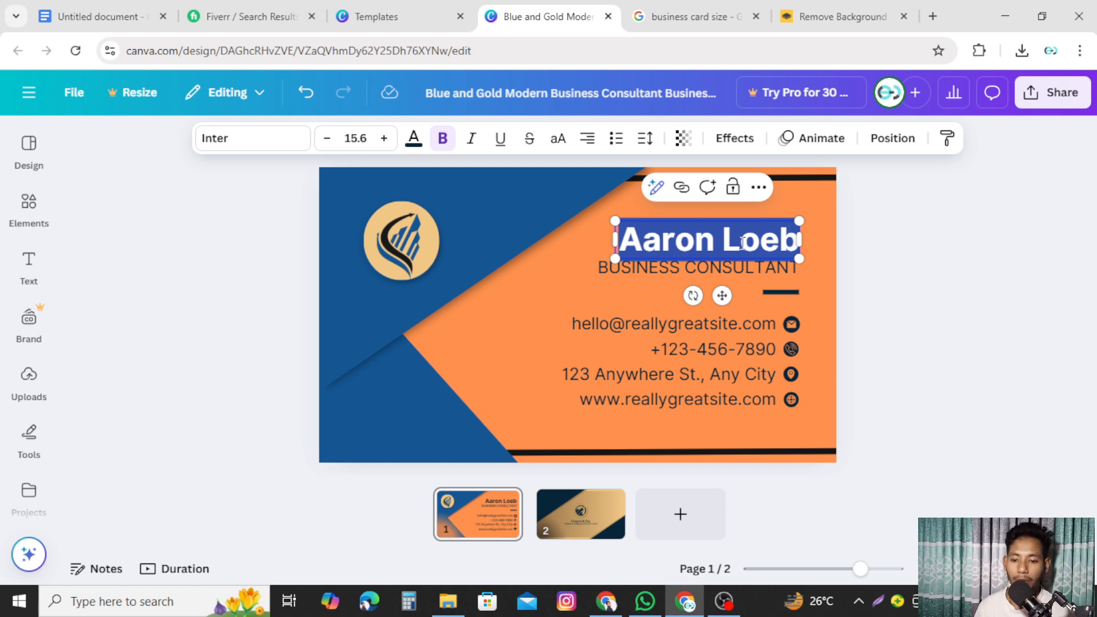
left_click(887, 343)
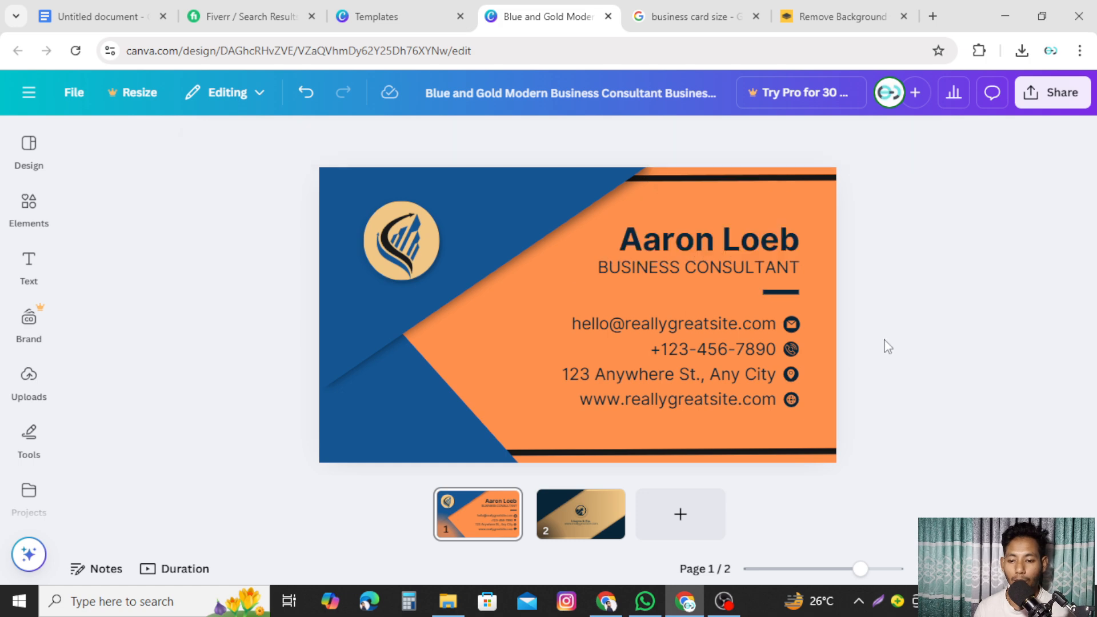
left_click_drag(644, 363, 766, 439)
left_click(928, 394)
left_click(736, 239)
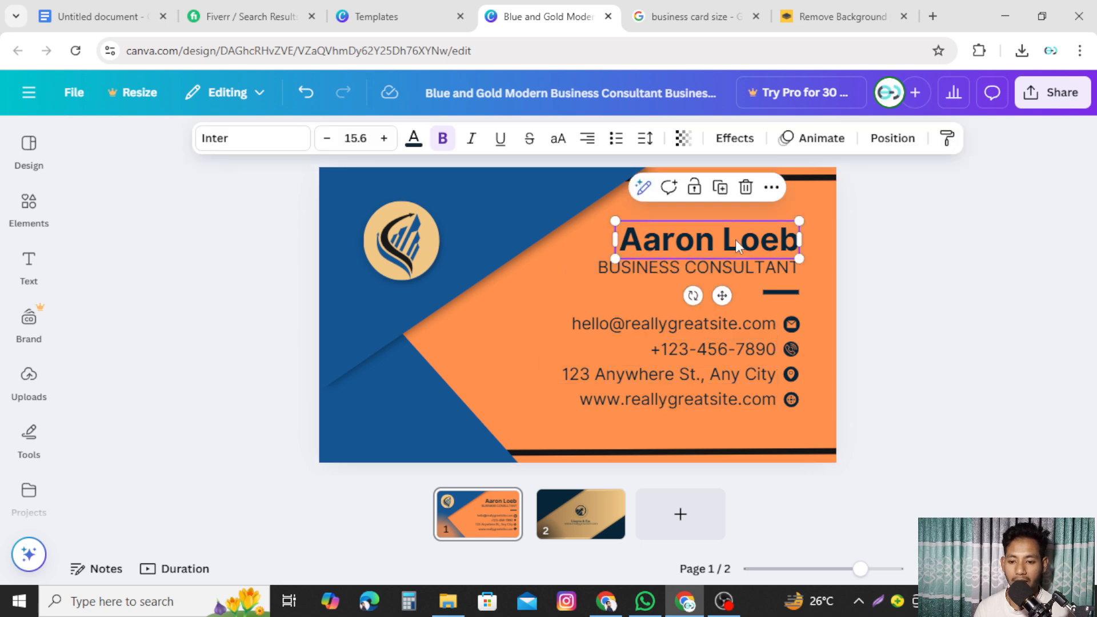
left_click(736, 239)
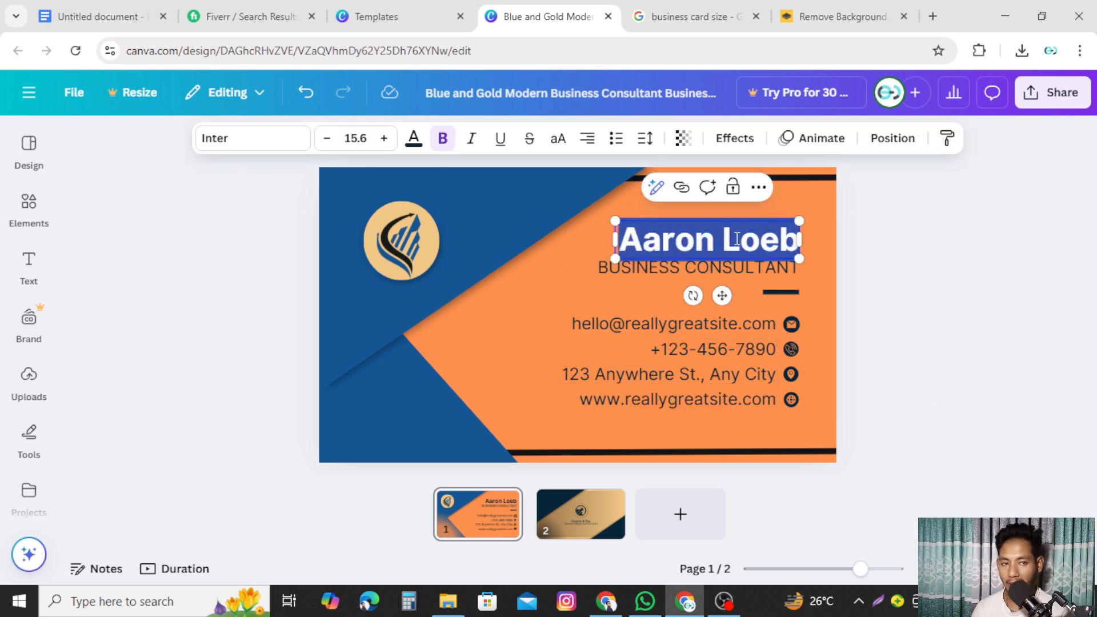
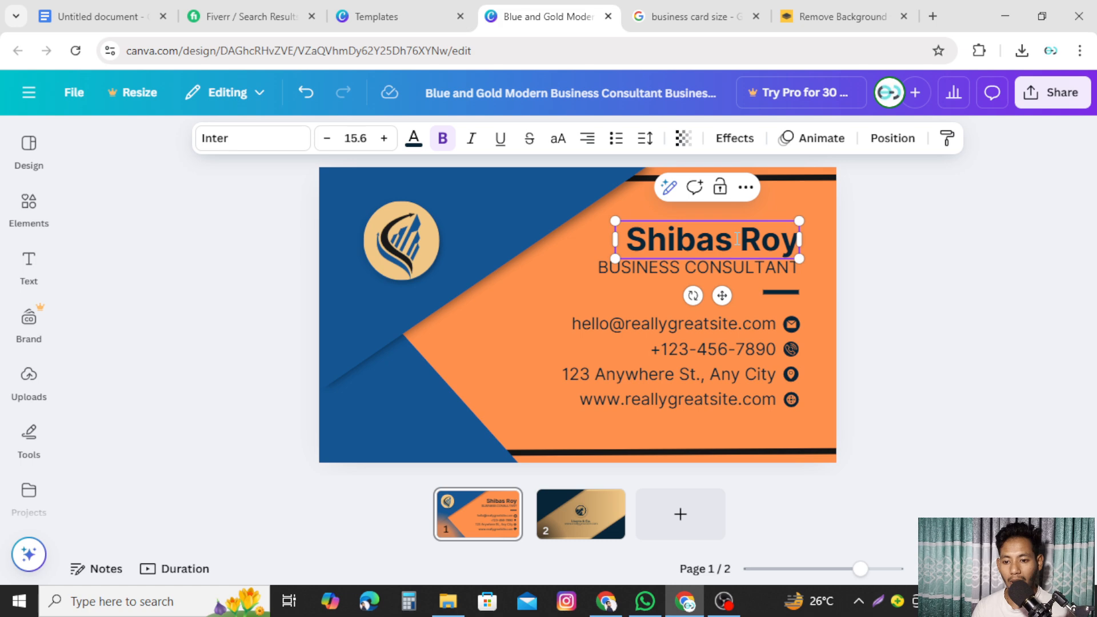
left_click(961, 290)
- Retitle the BUSINESS CONSULTANT line to FREELANCER plus the owner's first name, no trailing space
double_click(677, 267)
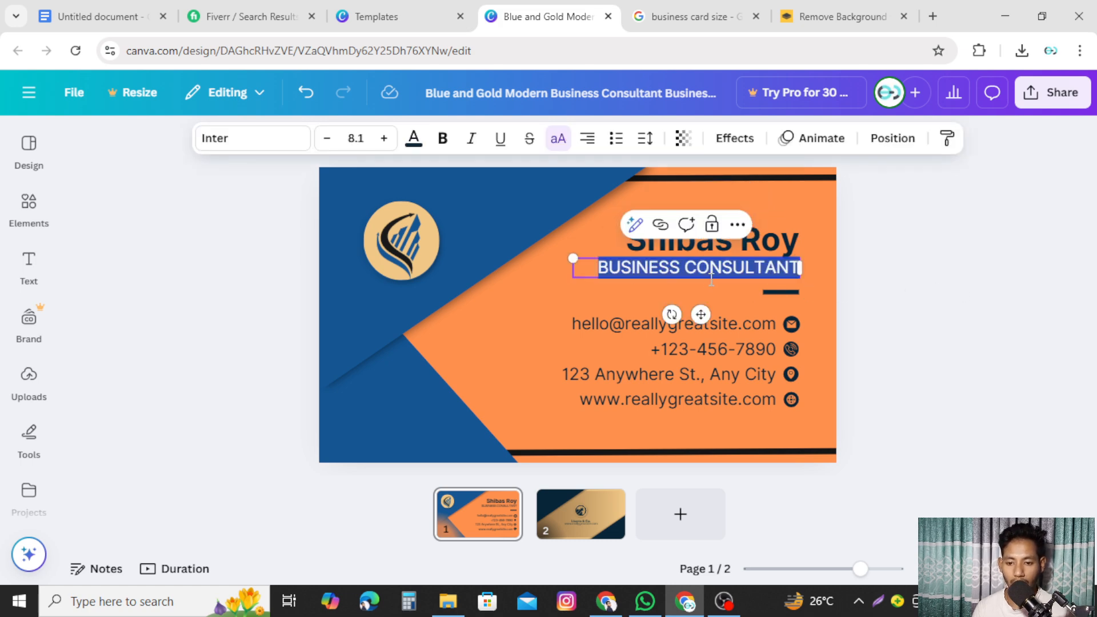
left_click(872, 301)
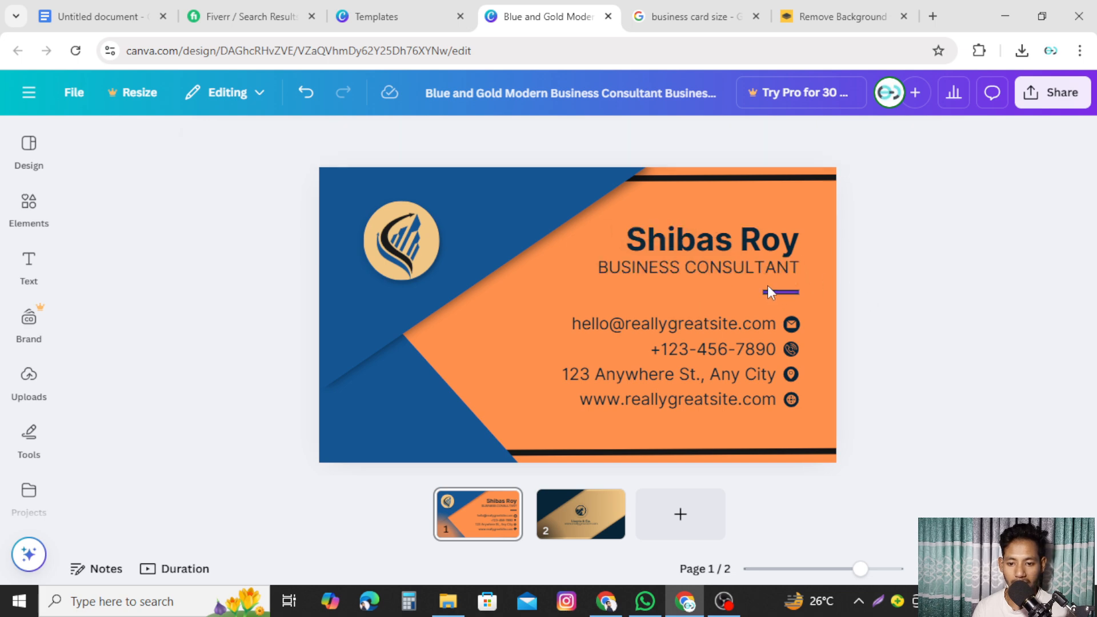
double_click(693, 274)
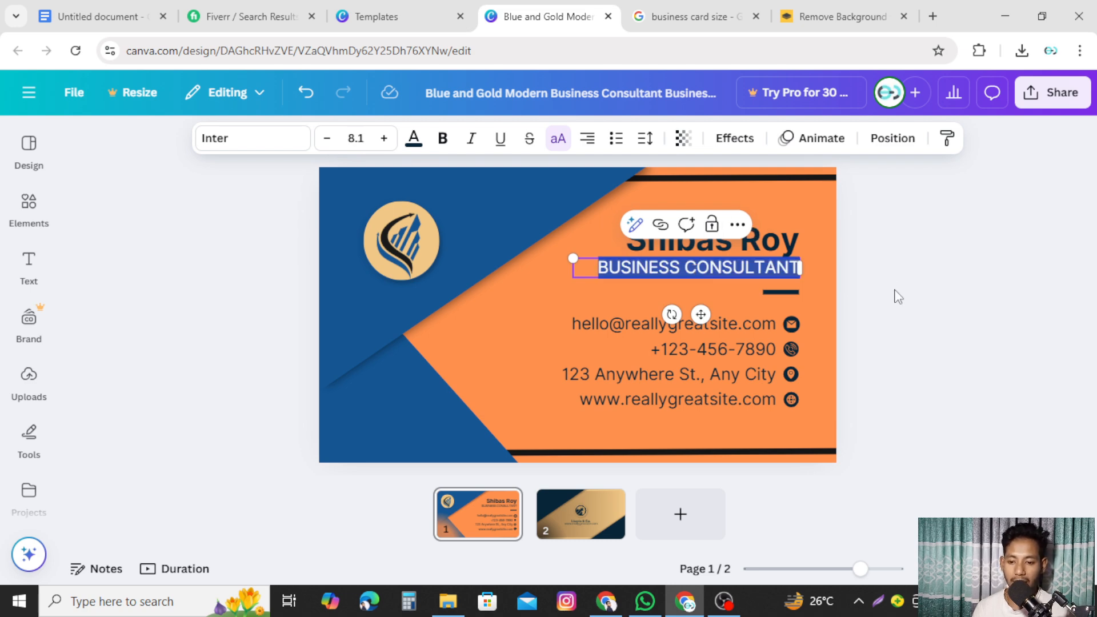
left_click(1004, 356)
left_click(717, 267)
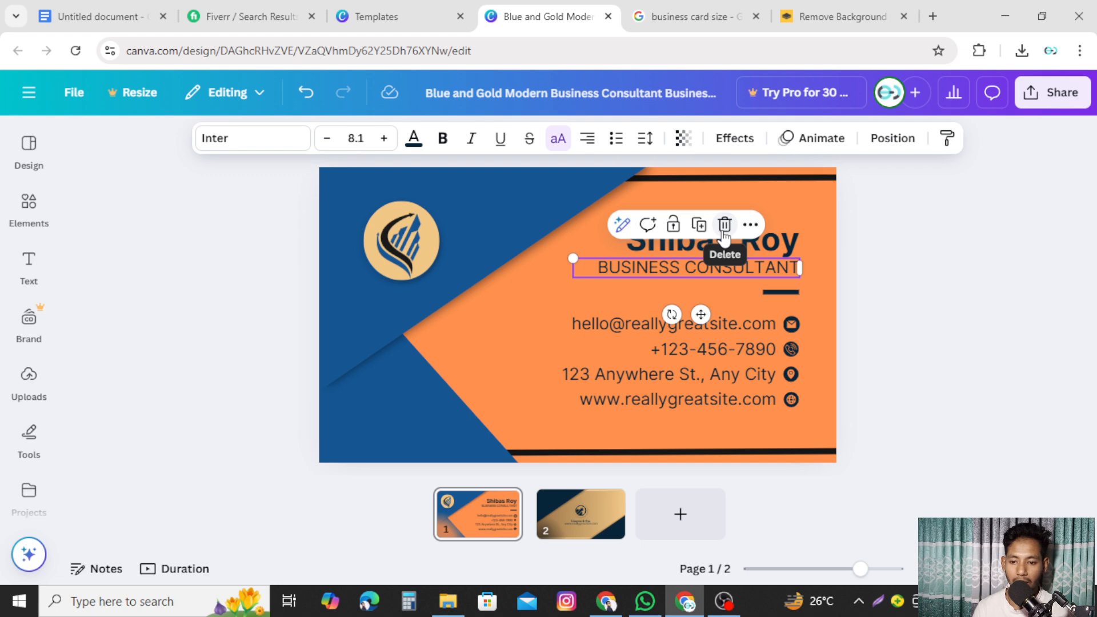
double_click(710, 269)
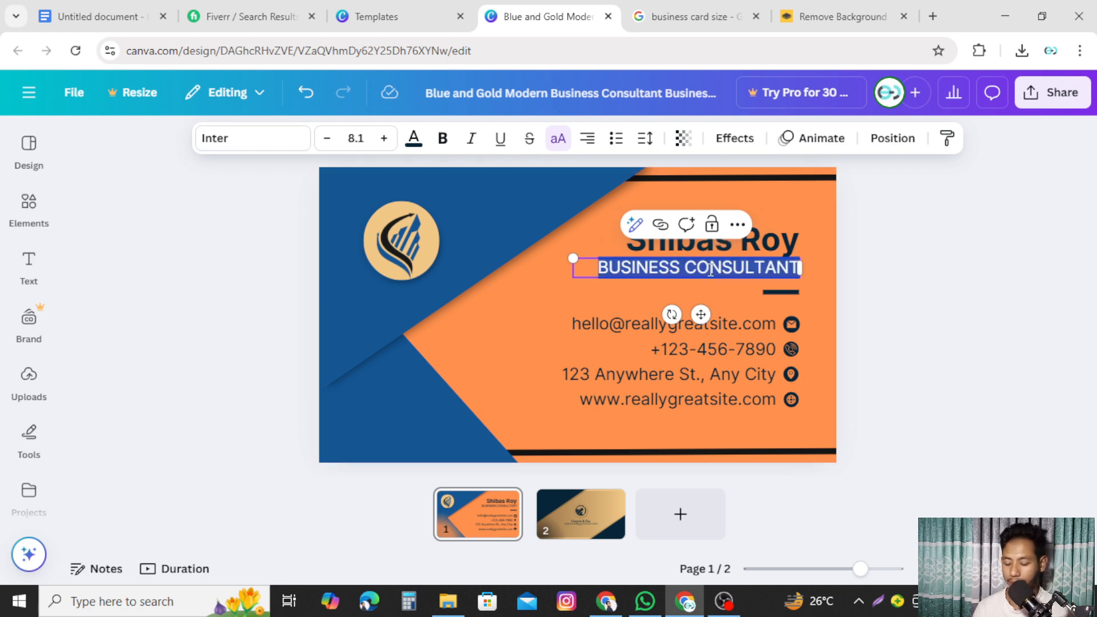
key("BackSpace")
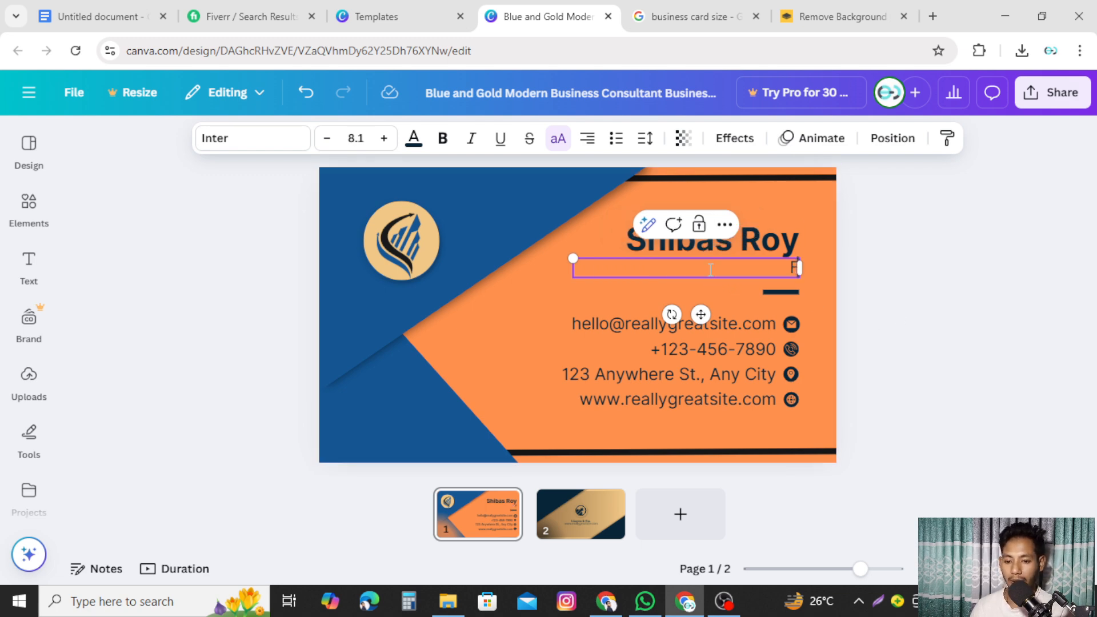
type("FREE")
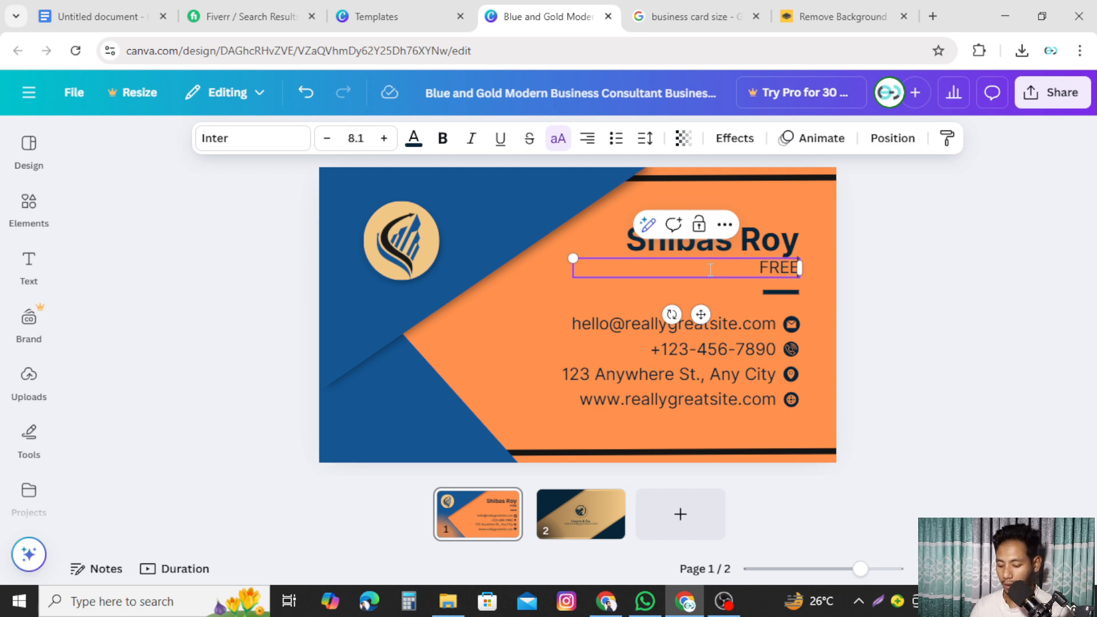
type("LANCER SH")
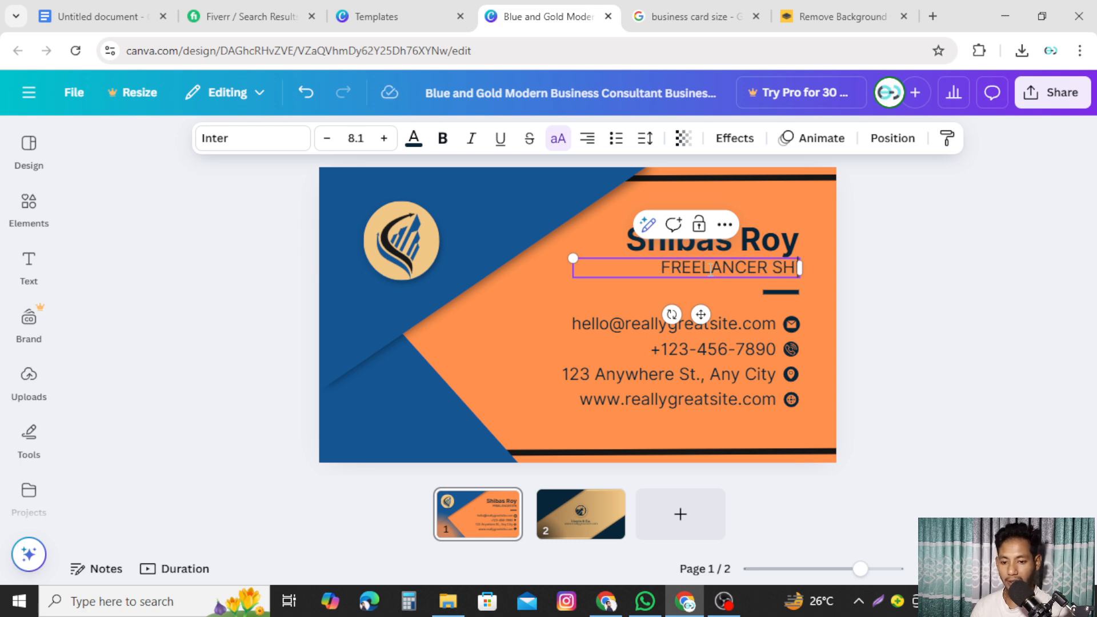
type("IBAS")
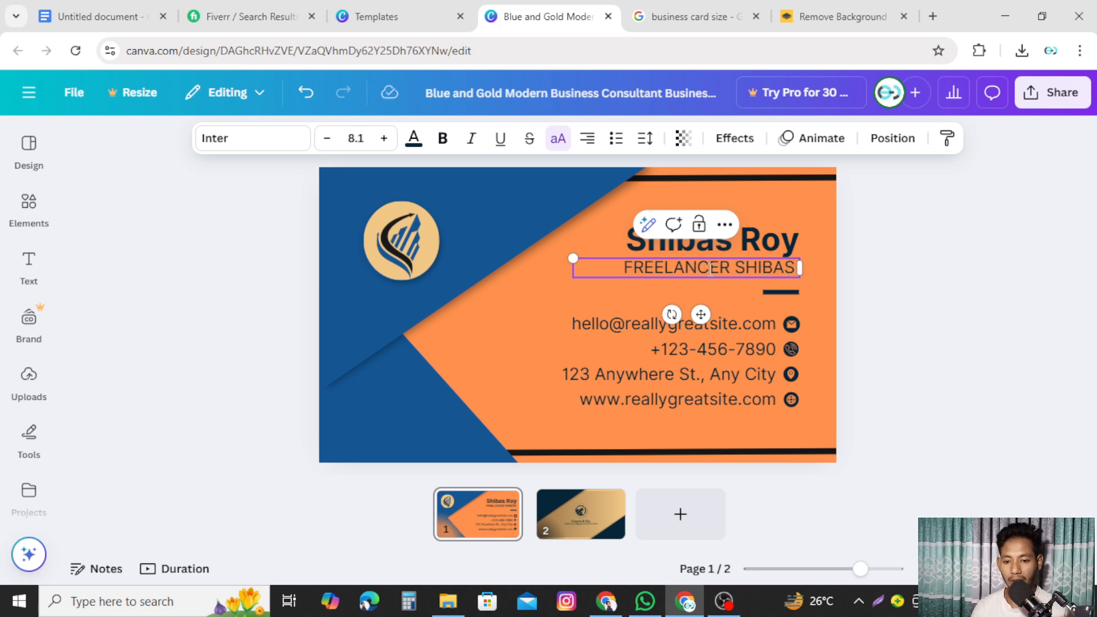
key("BackSpace")
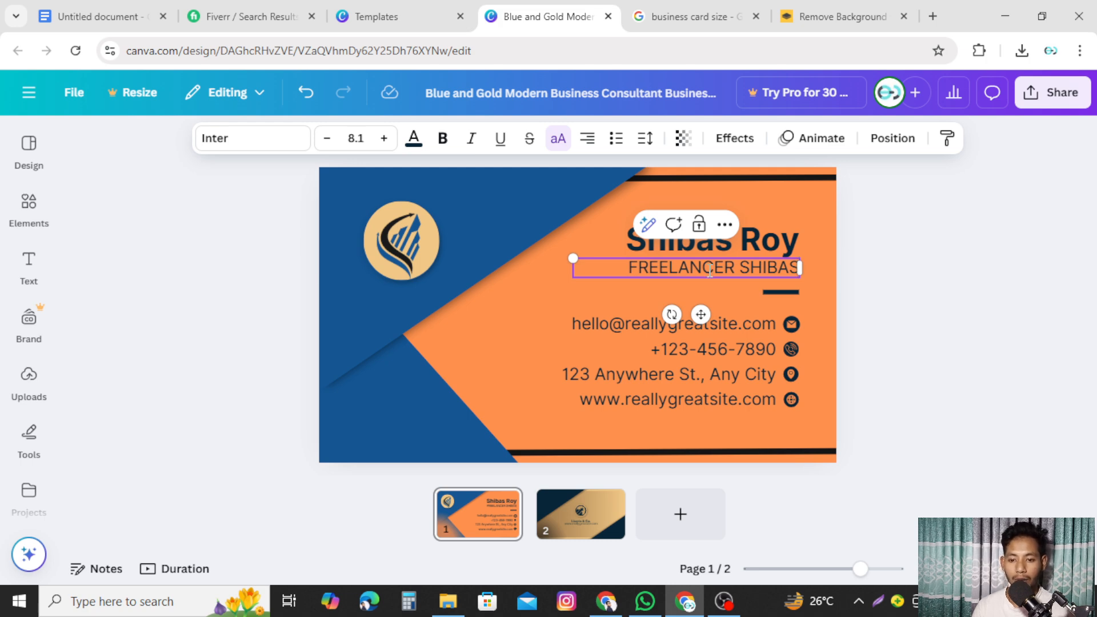
left_click(883, 301)
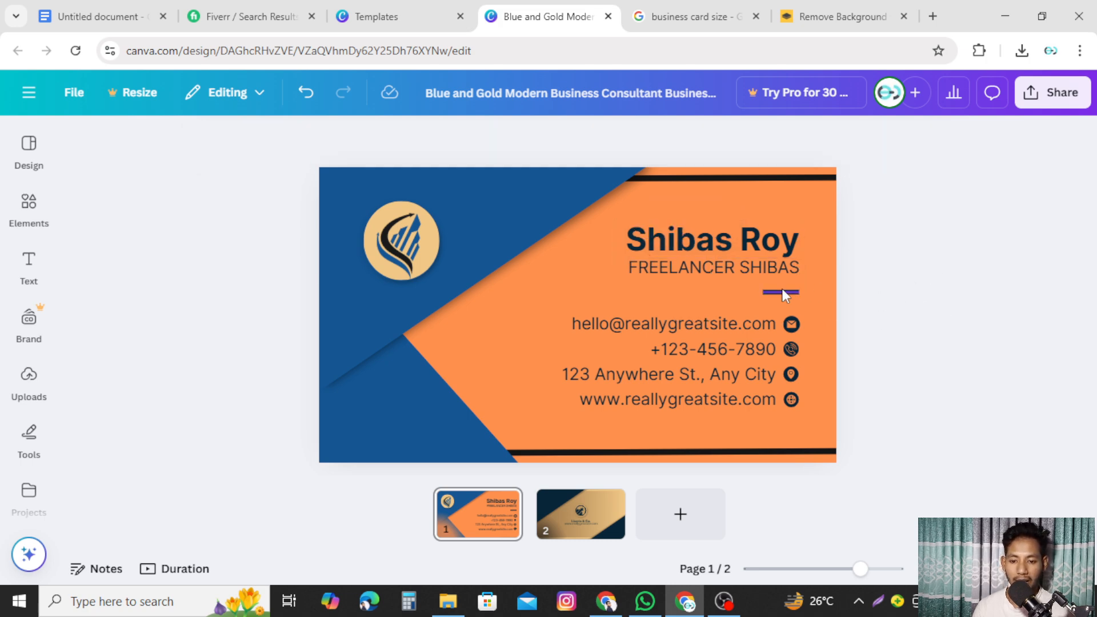
left_click(783, 291)
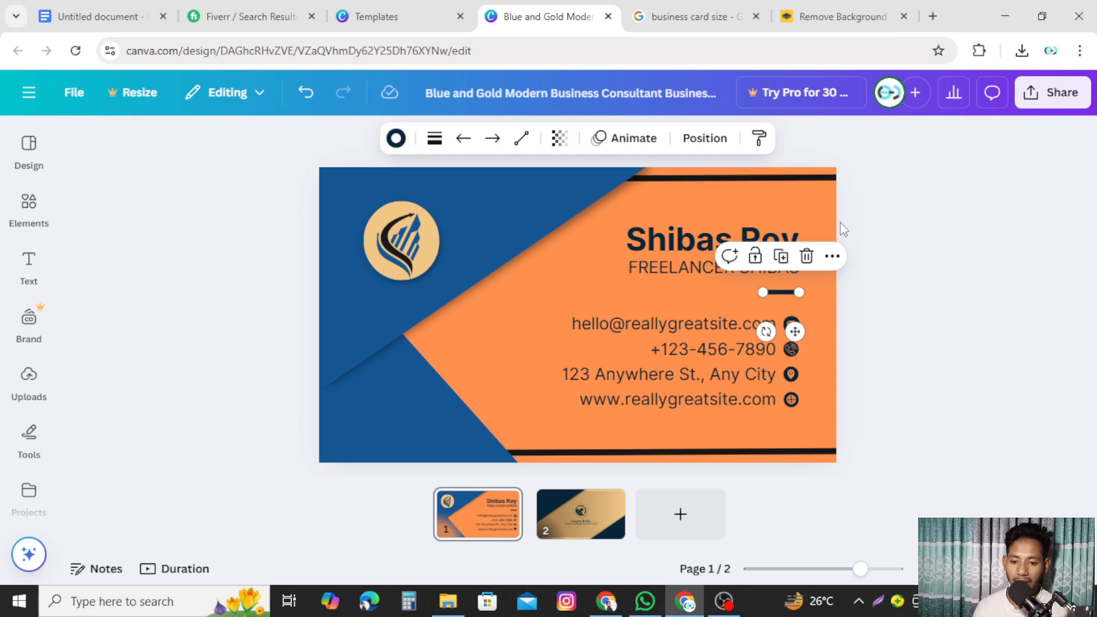
left_click(931, 320)
double_click(711, 321)
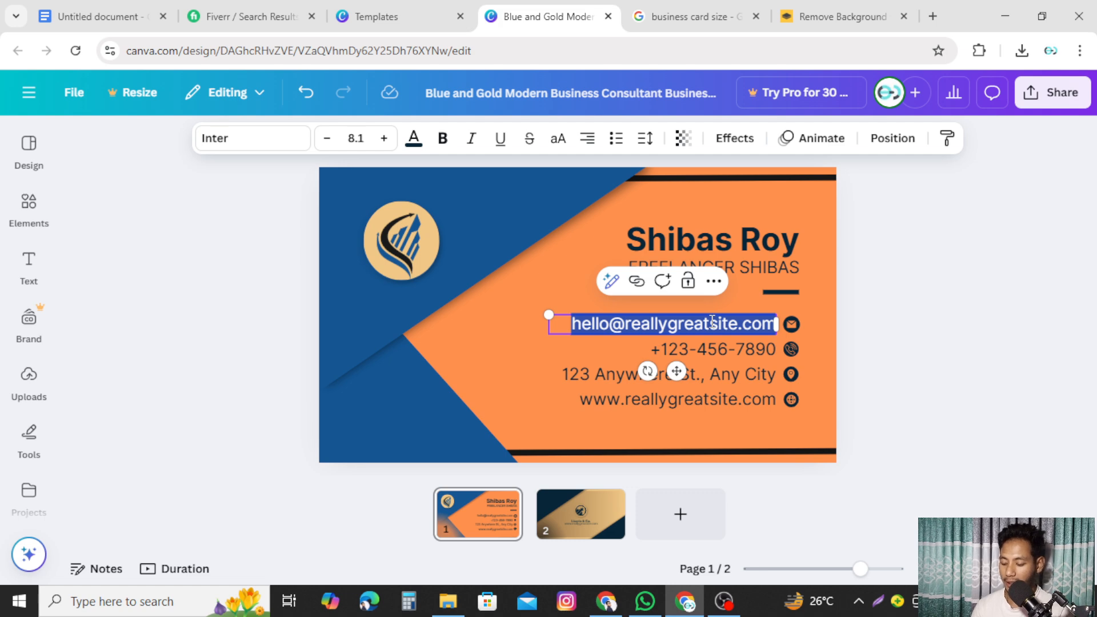
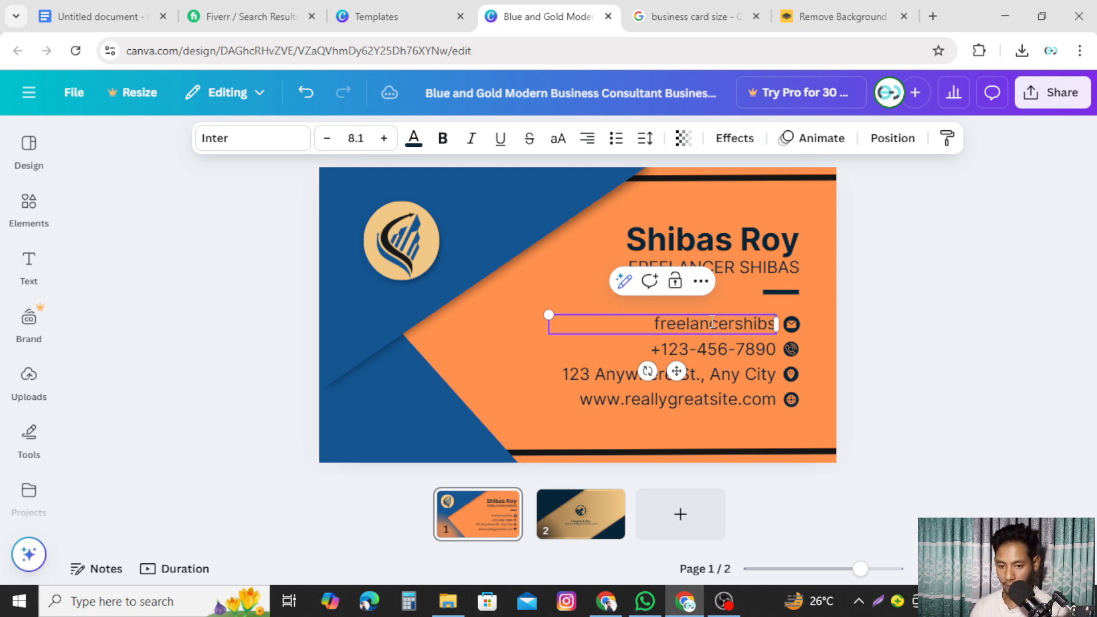
key("Left")
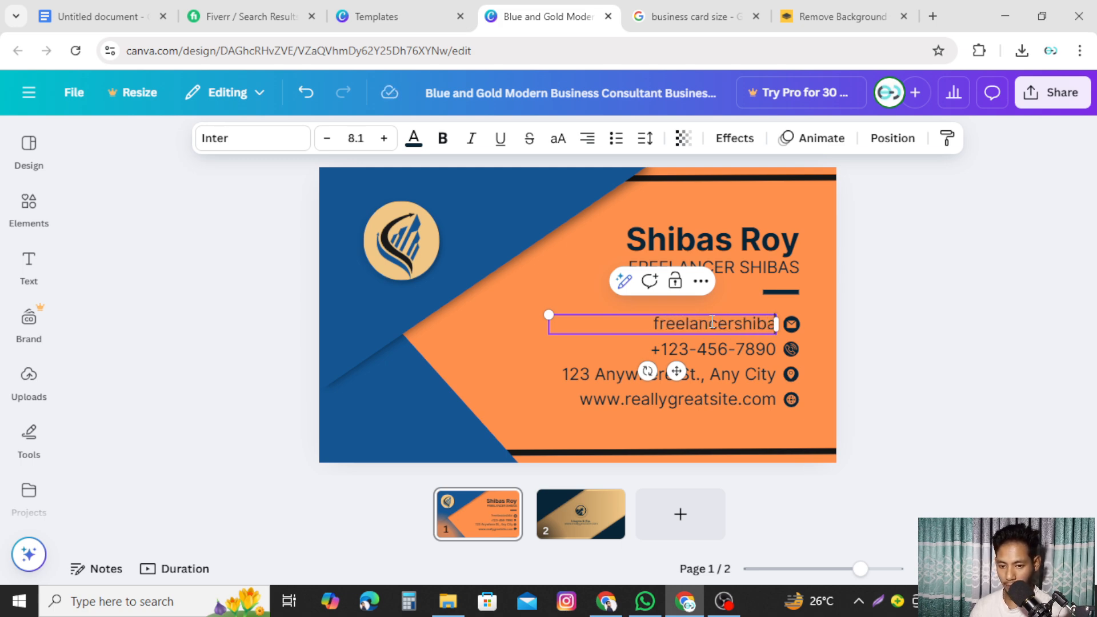
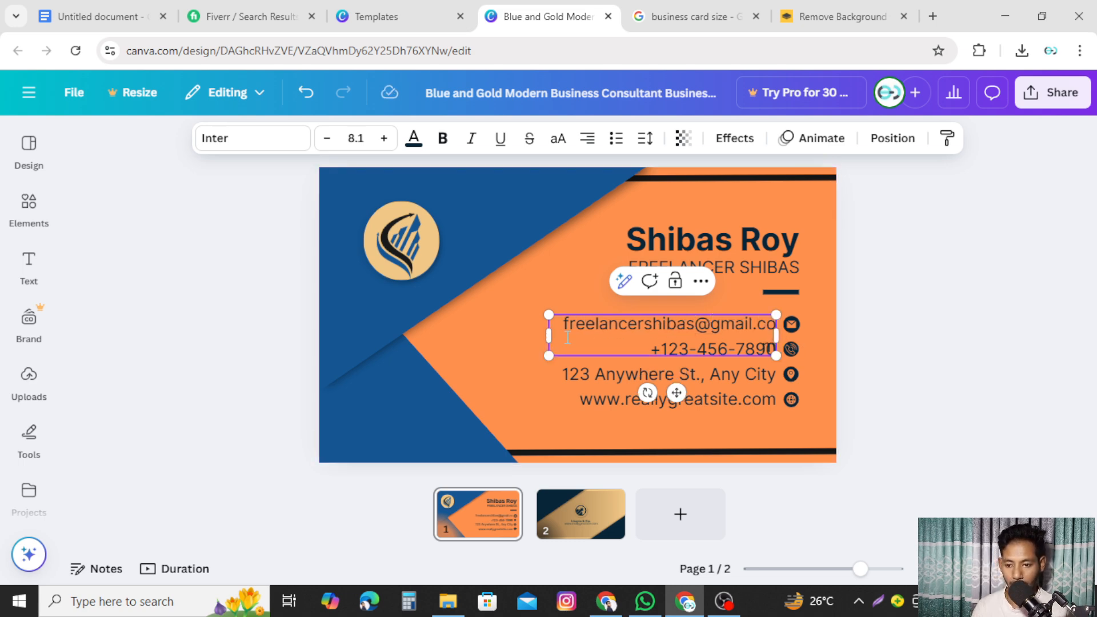
left_click_drag(548, 337, 540, 337)
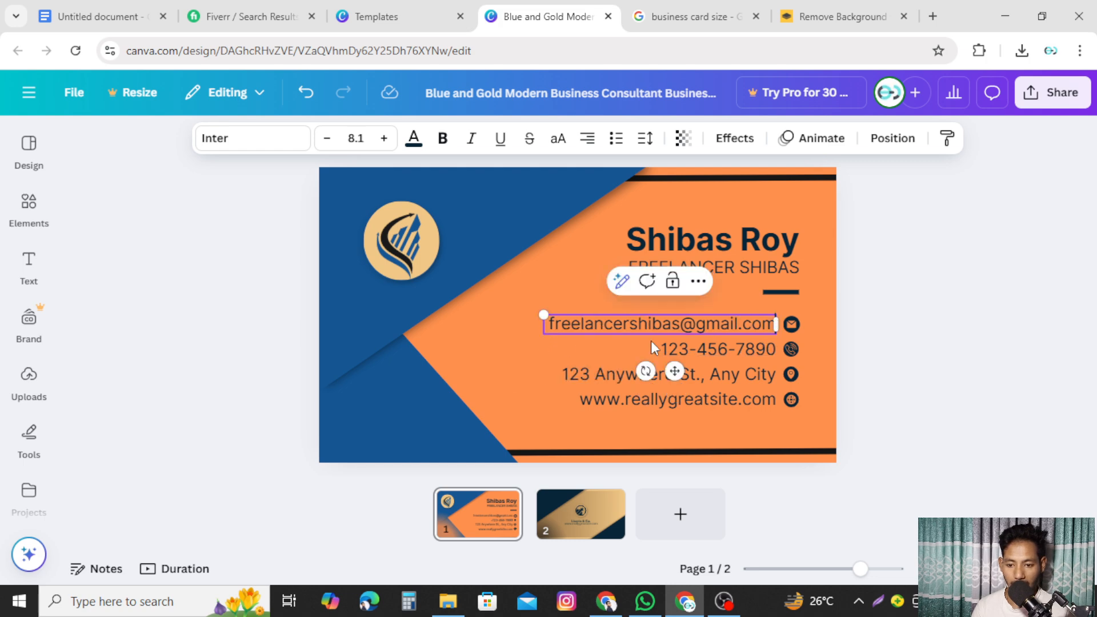
left_click(914, 350)
double_click(725, 348)
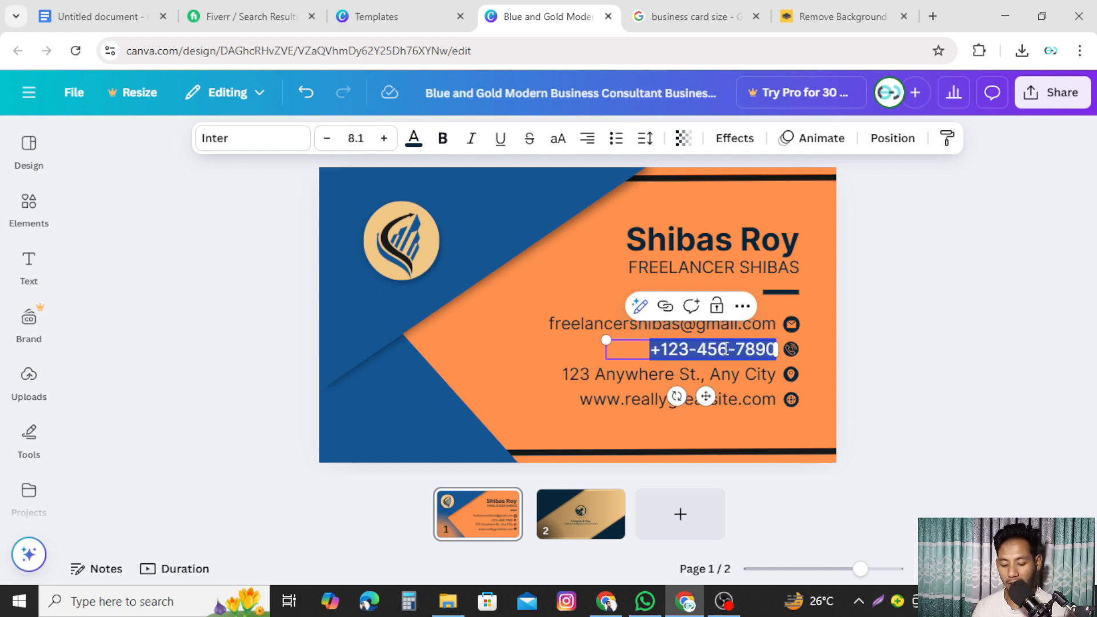
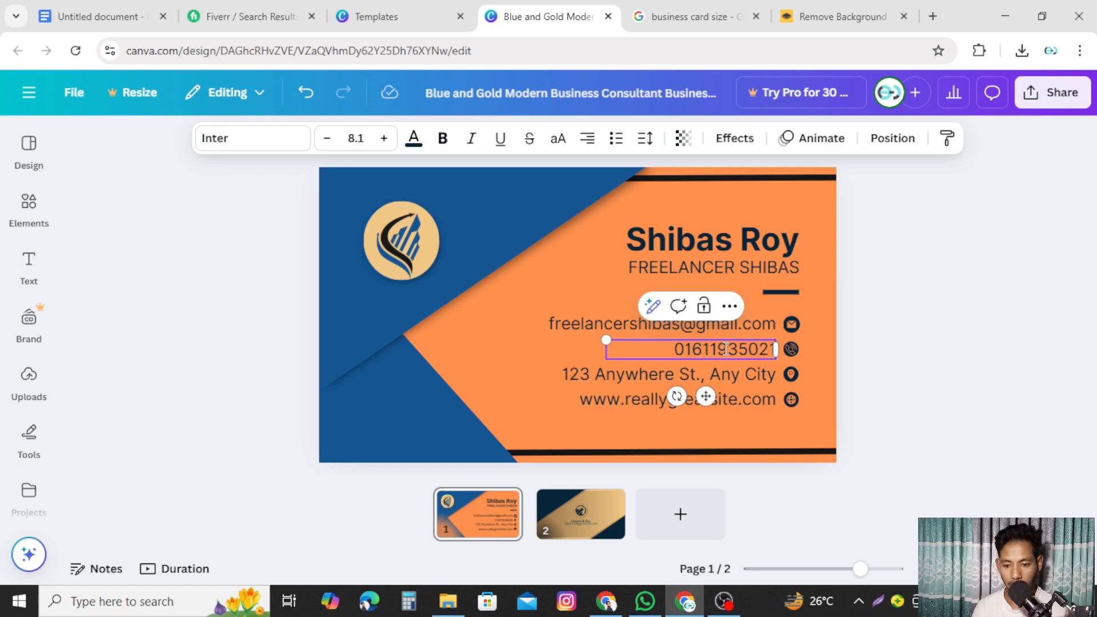
left_click(919, 373)
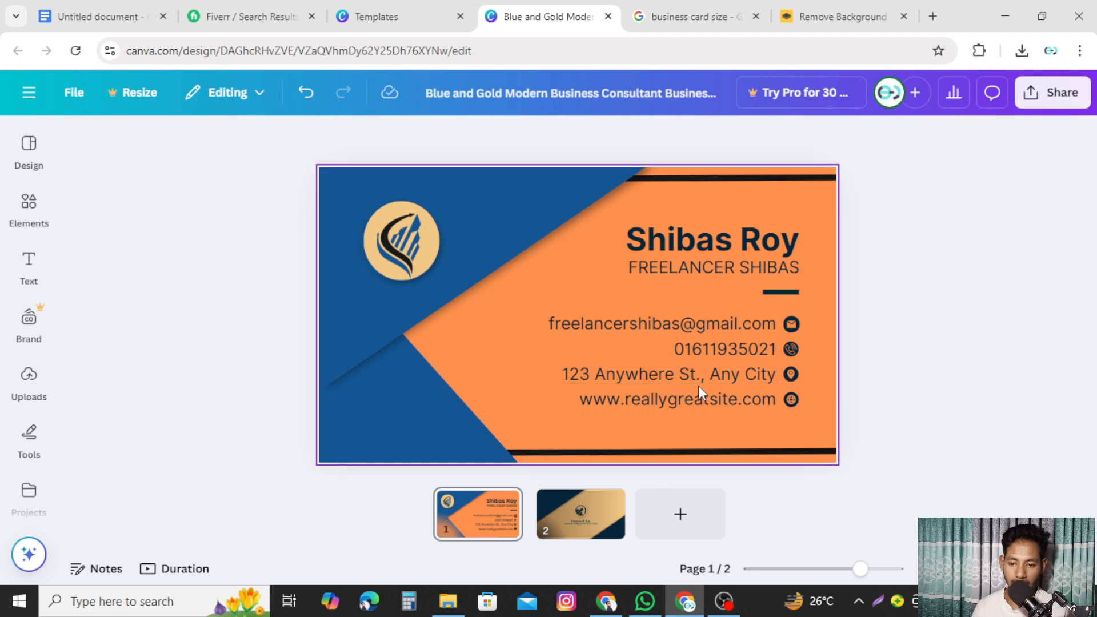
- Type the owner's street address over the sample and drag the box wider onto one line
left_click(715, 378)
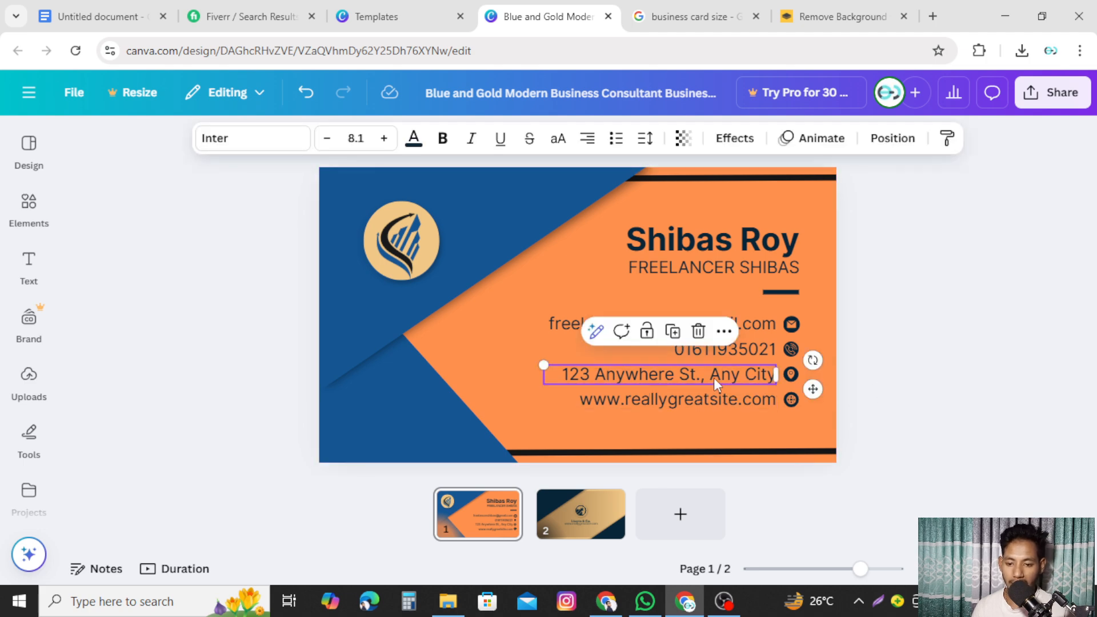
left_click(715, 378)
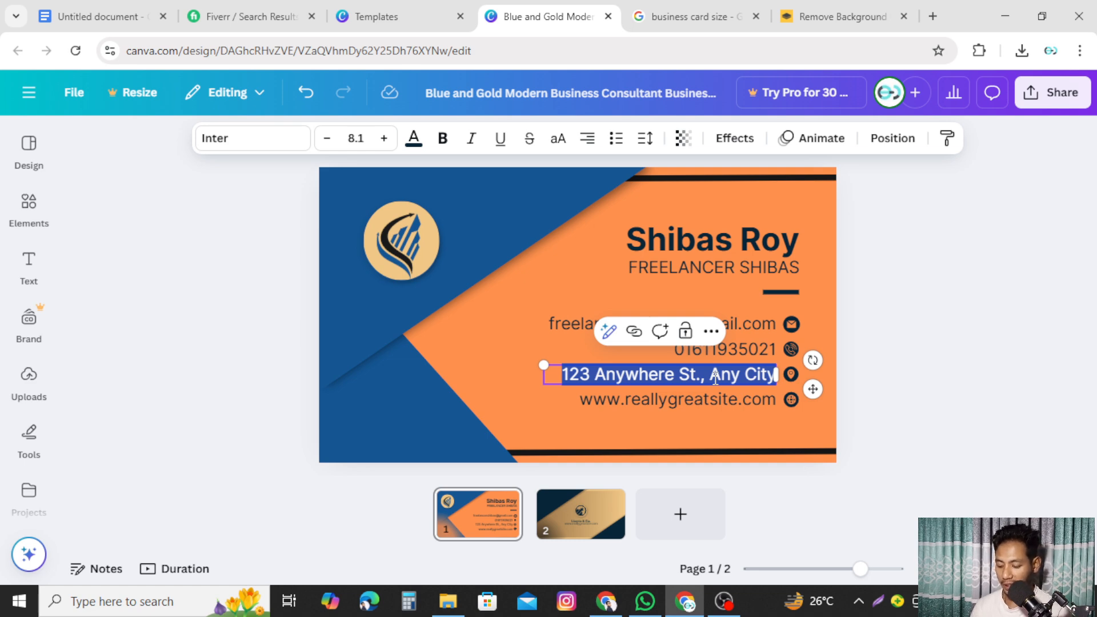
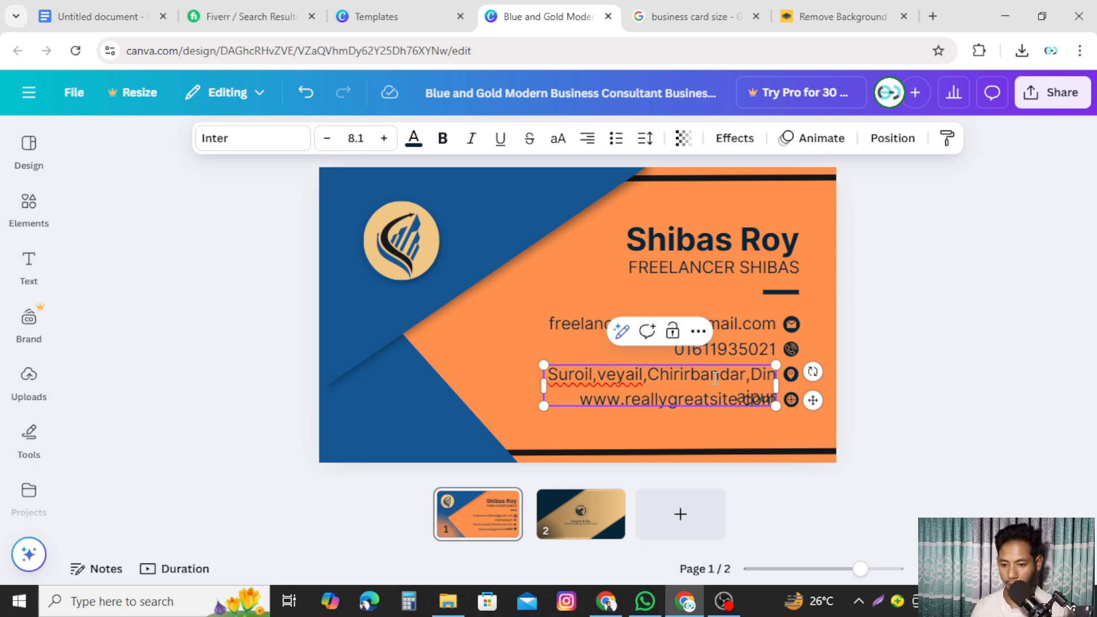
left_click_drag(543, 386, 507, 376)
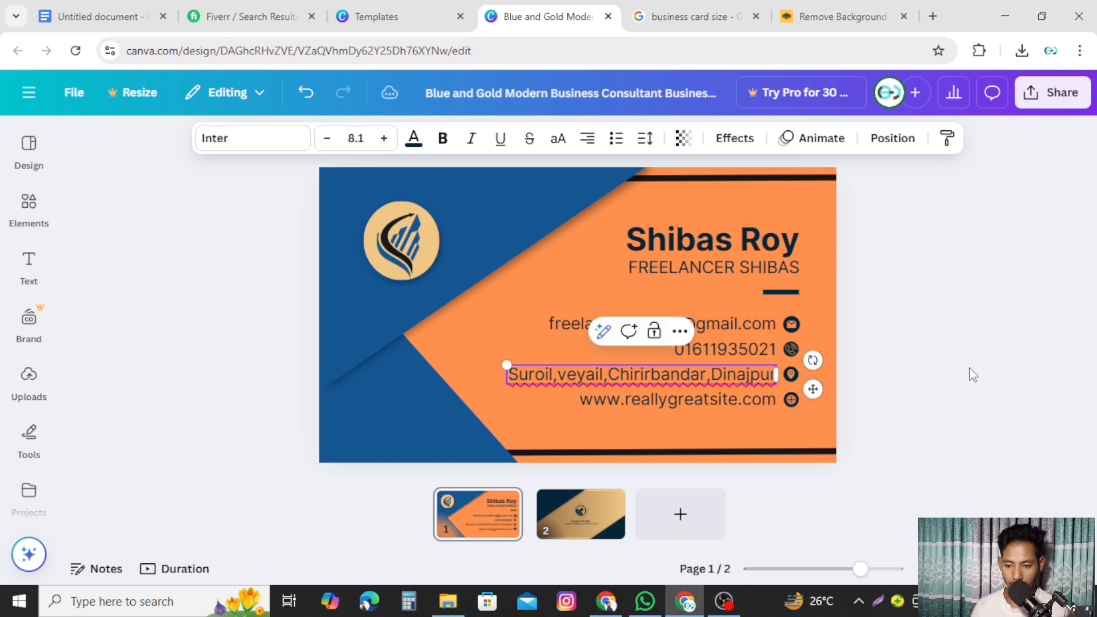
left_click(928, 374)
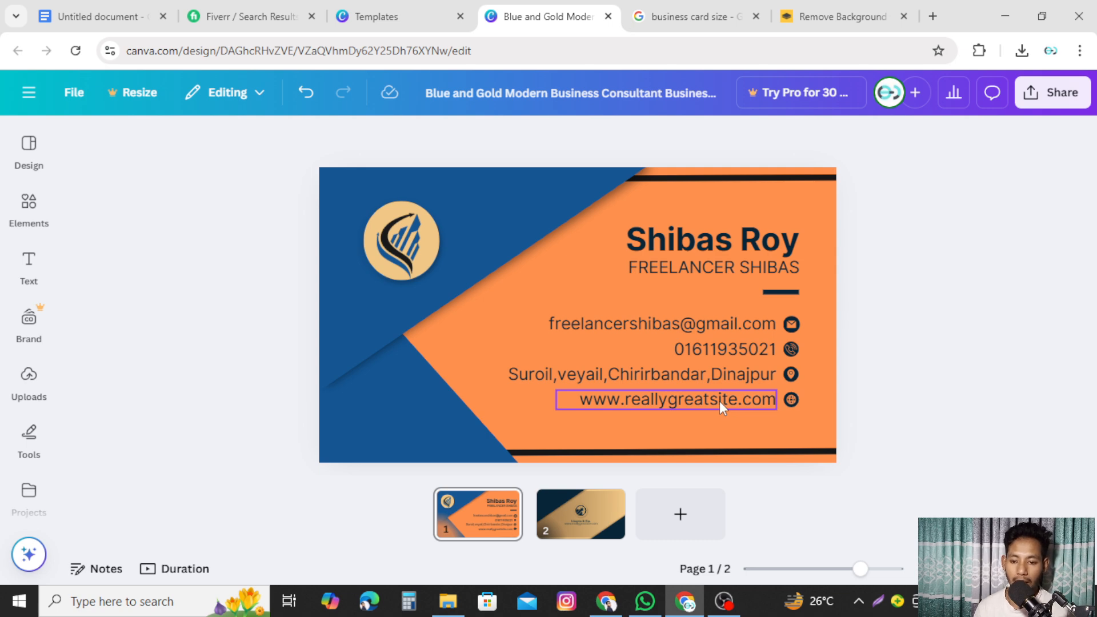
double_click(687, 397)
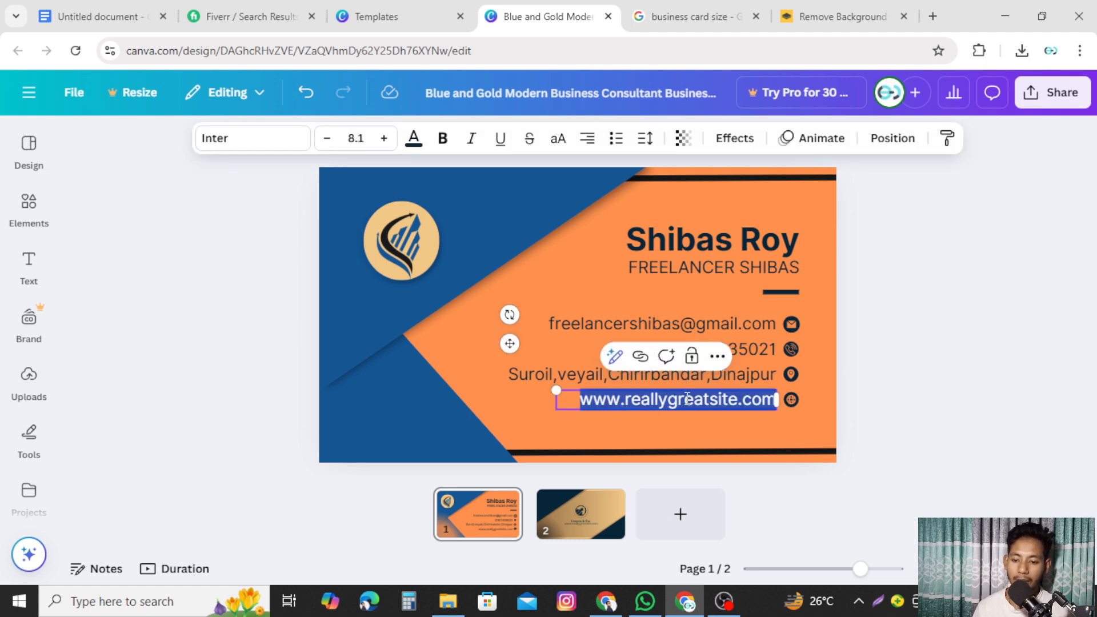
left_click(932, 16)
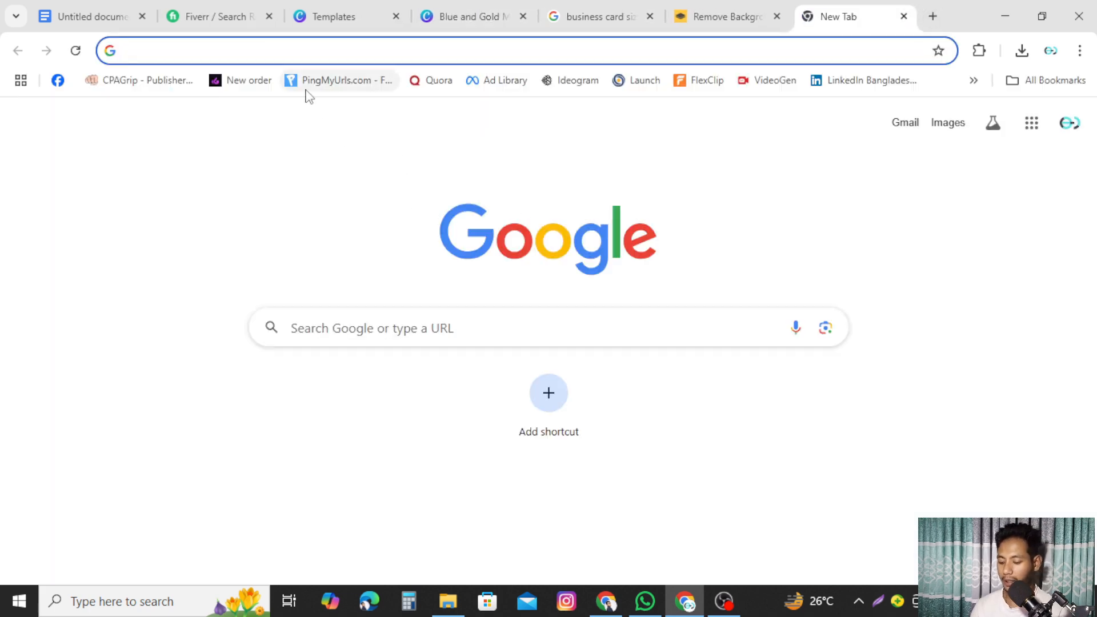
- Search YouTube for 'learning & earning tech' and open the channel page
type("youtube")
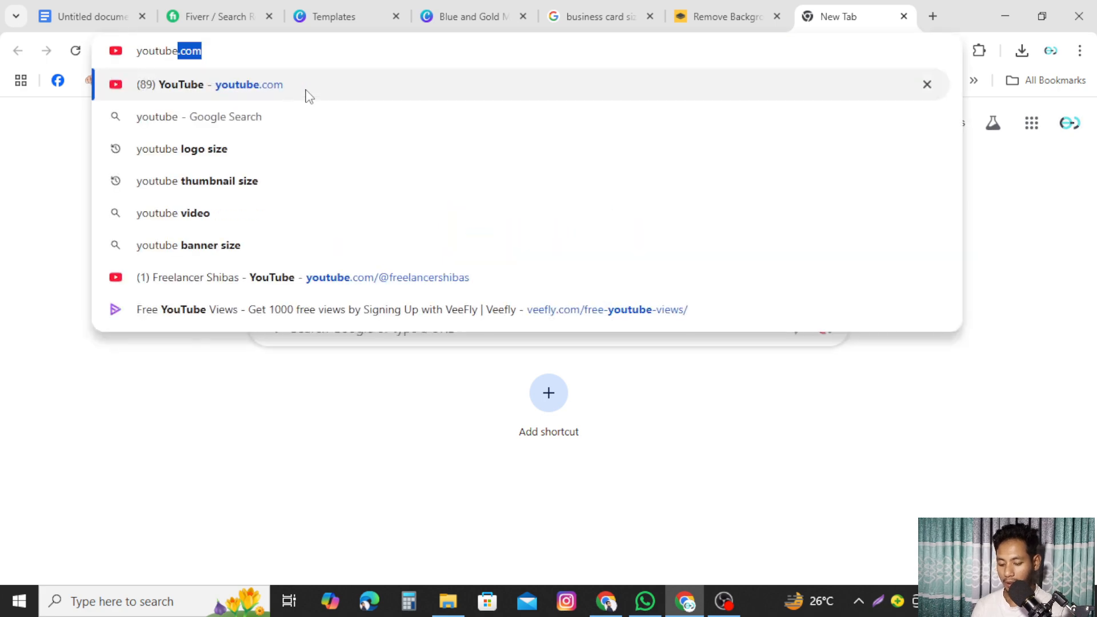
key("Return")
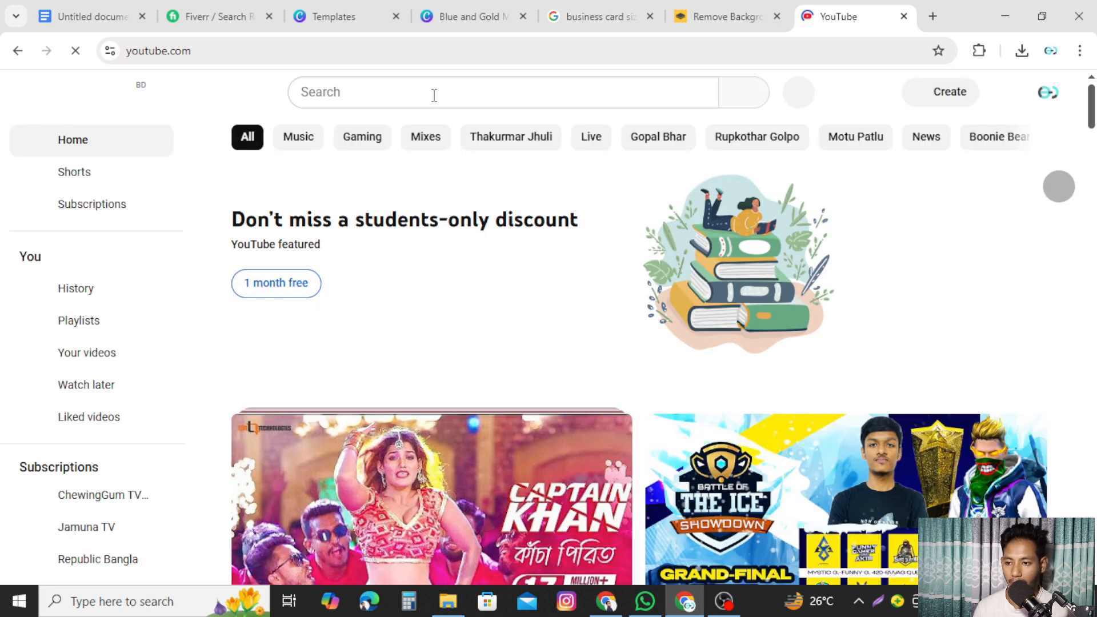
left_click(434, 95)
type("learn")
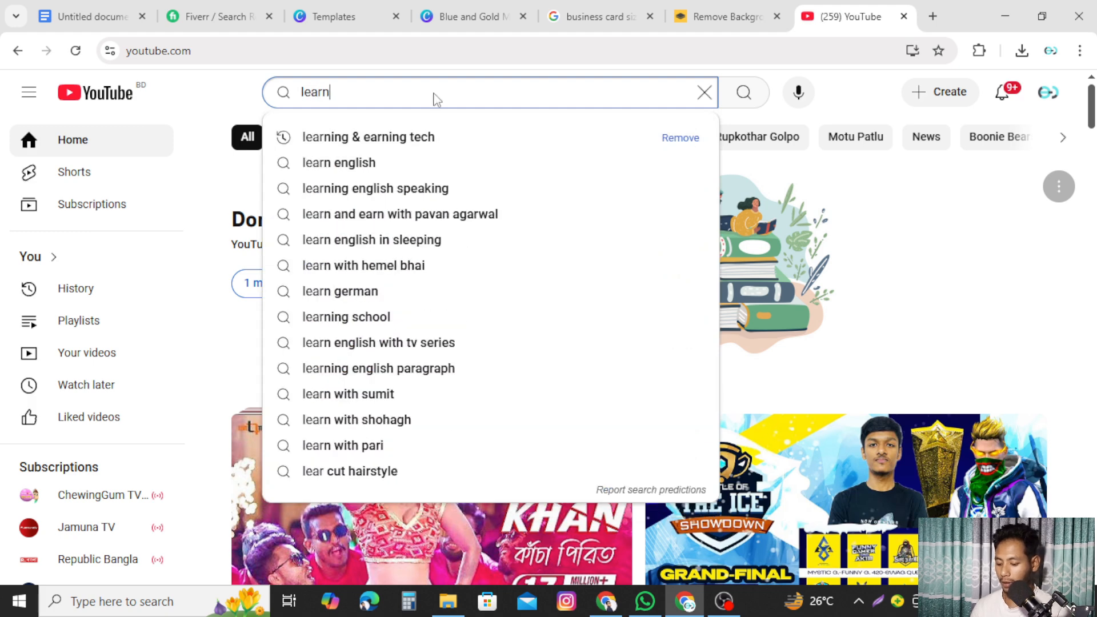
type("ing & ear")
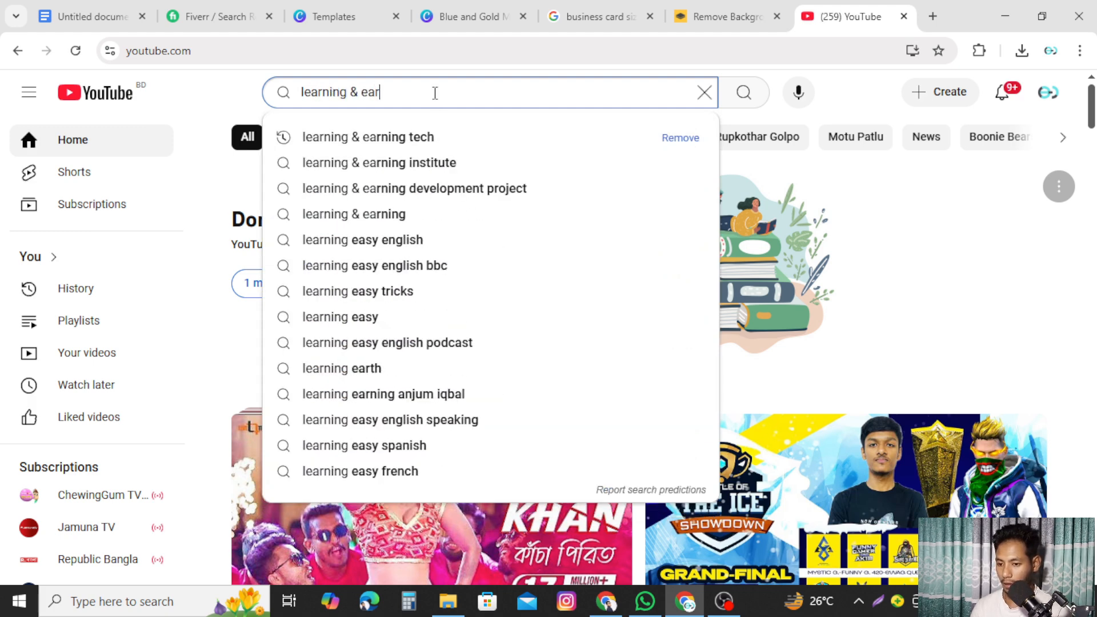
type("ning ")
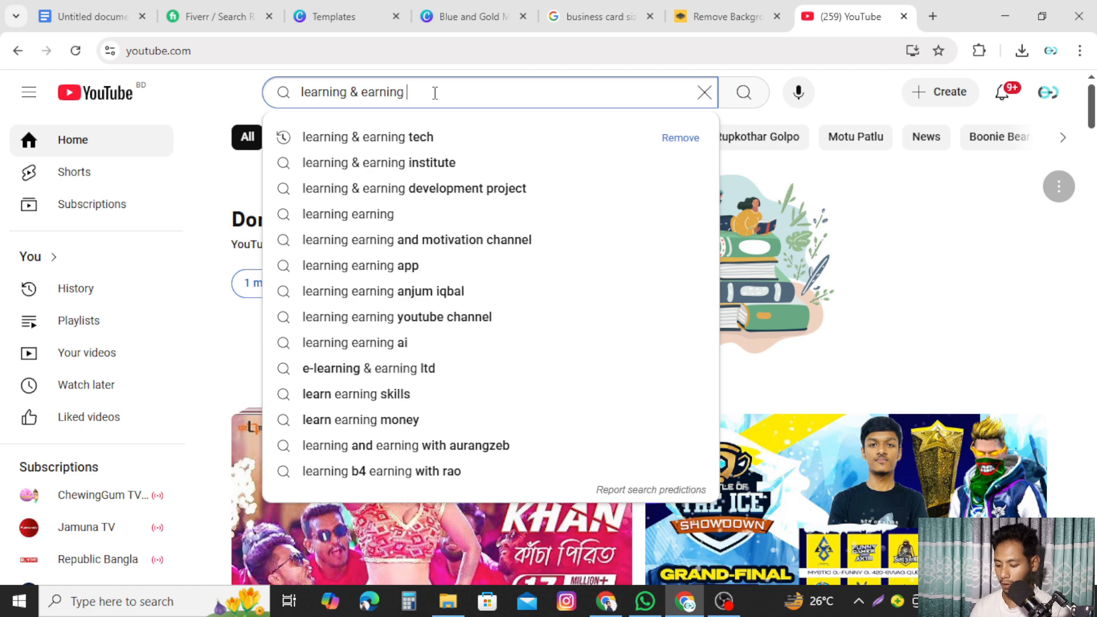
type("tech")
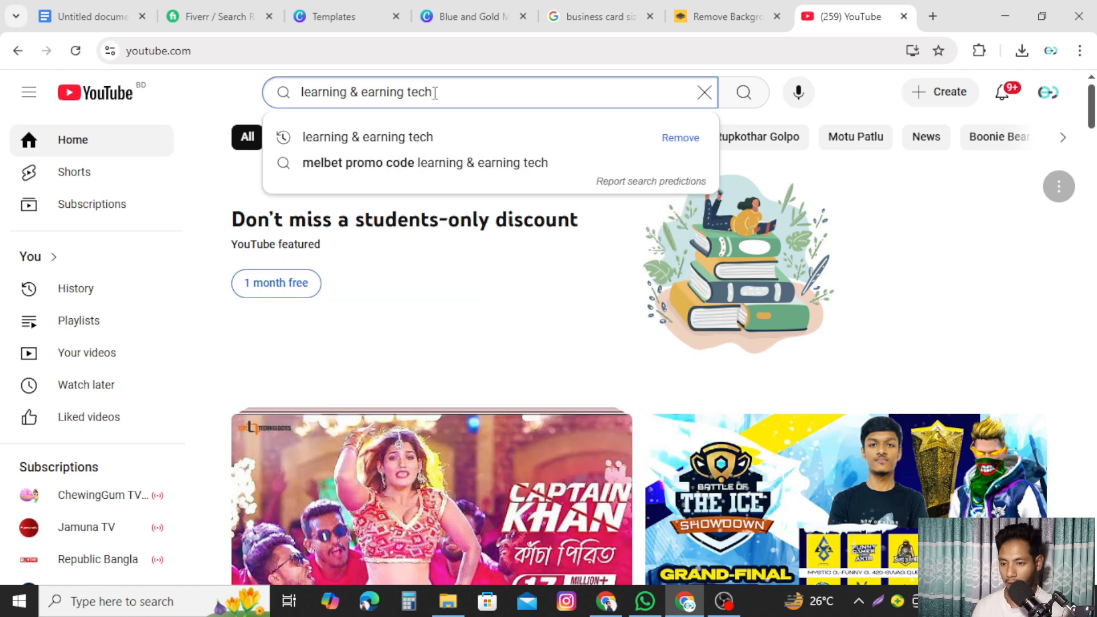
key("Return")
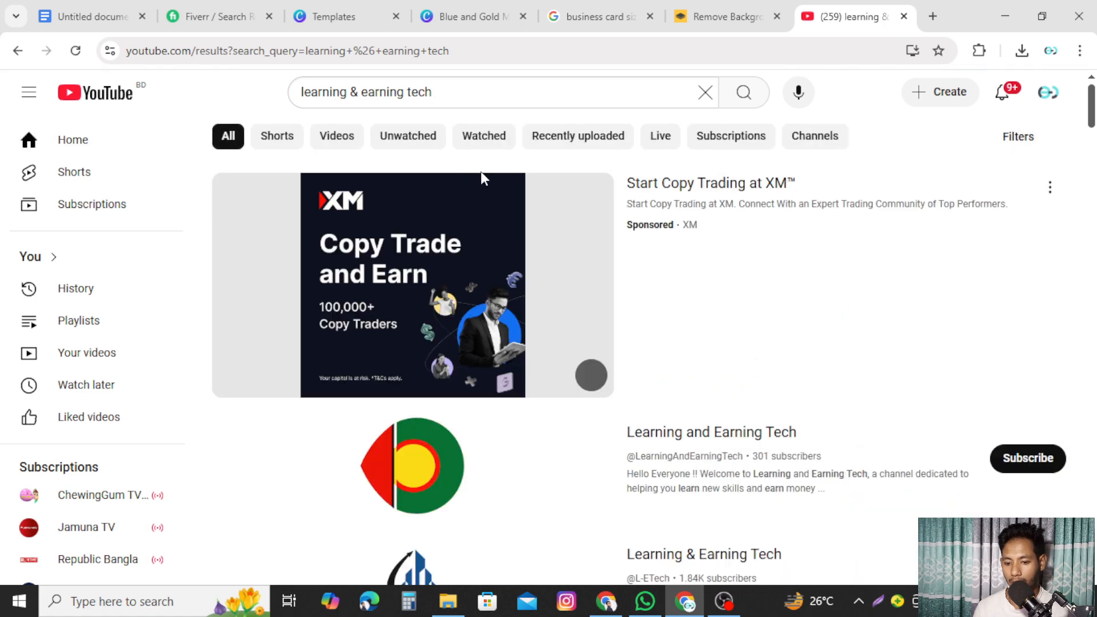
scroll(818, 352, "down", 3)
left_click(706, 394)
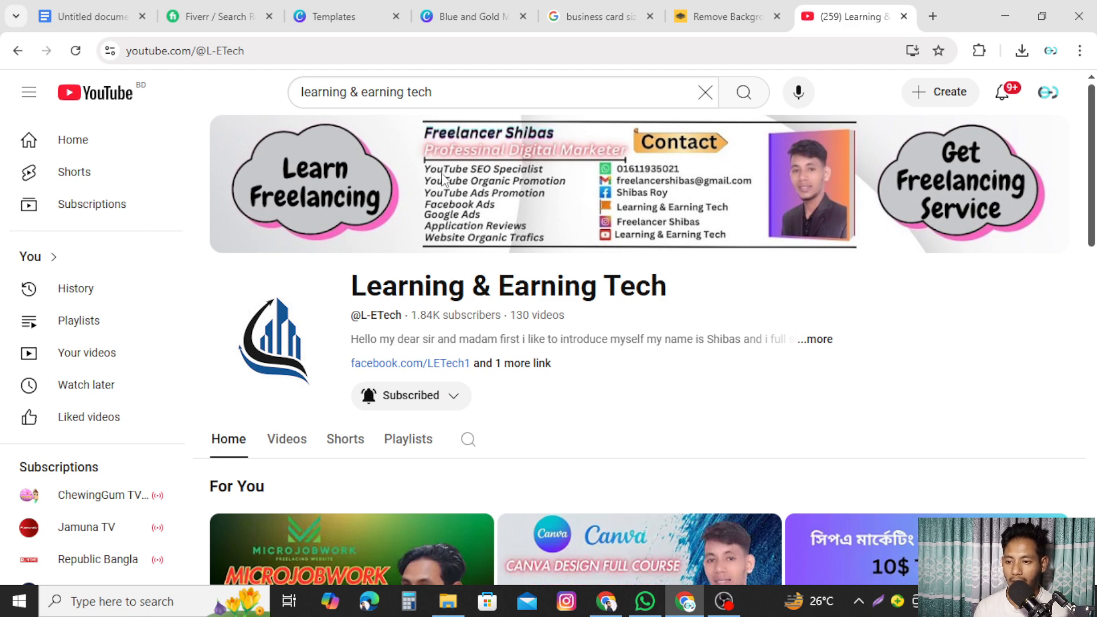
- Copy the channel URL and paste it as the link on the card's website text
left_click(290, 49)
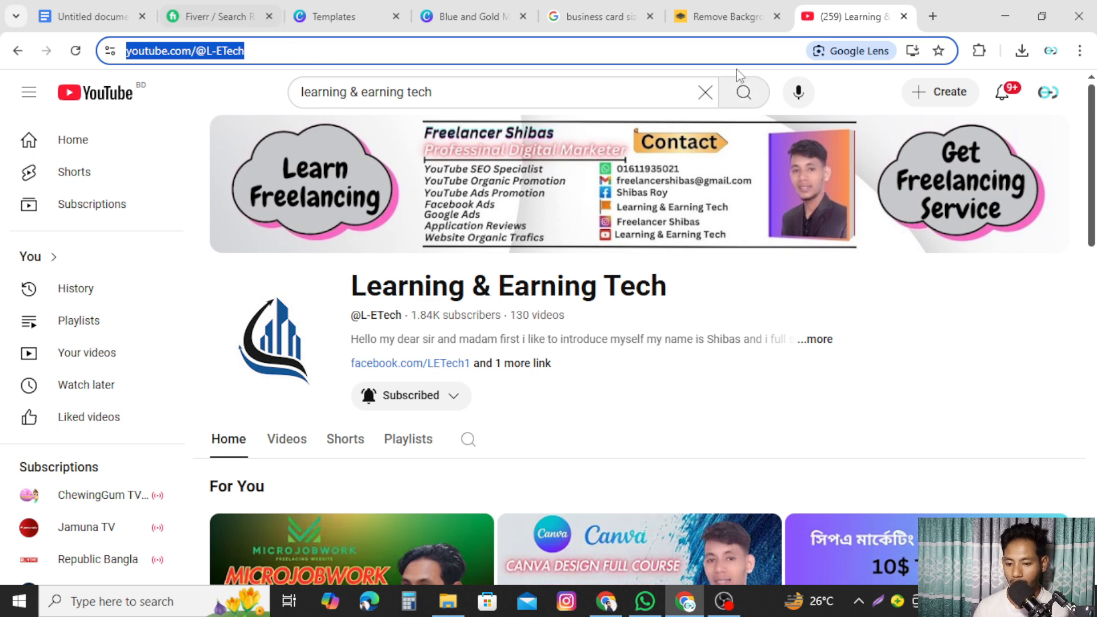
left_click(483, 7)
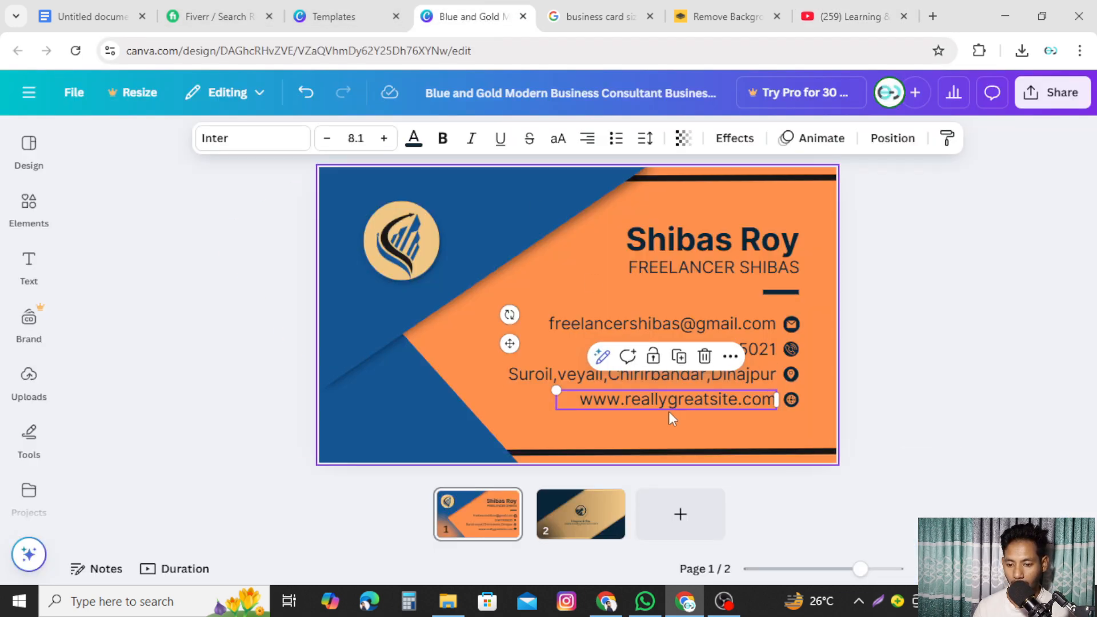
key("ctrl+v")
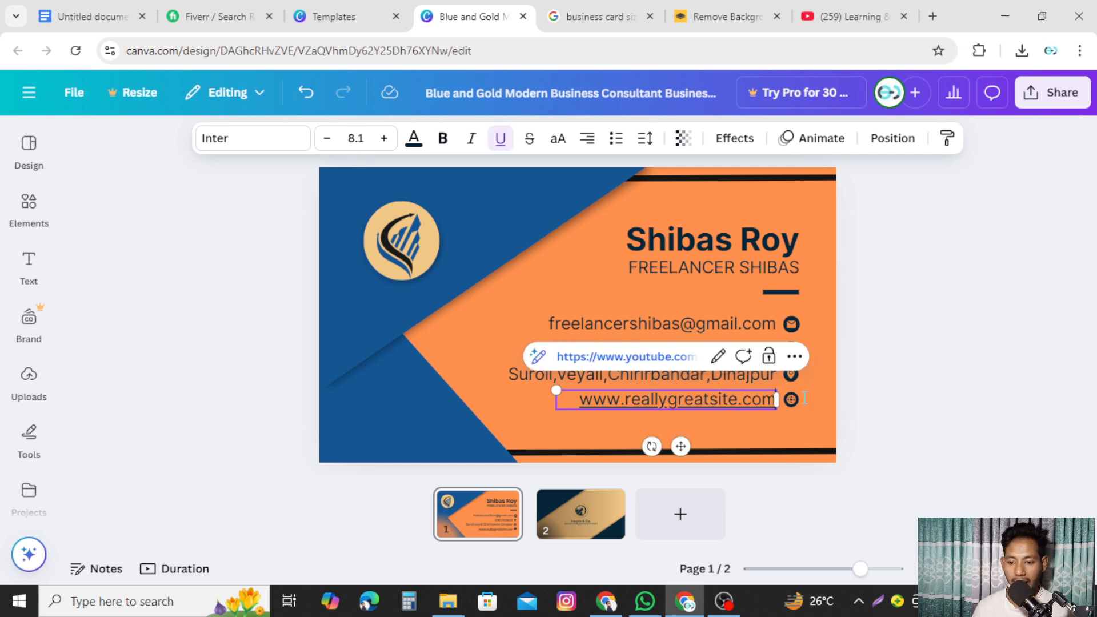
left_click(943, 388)
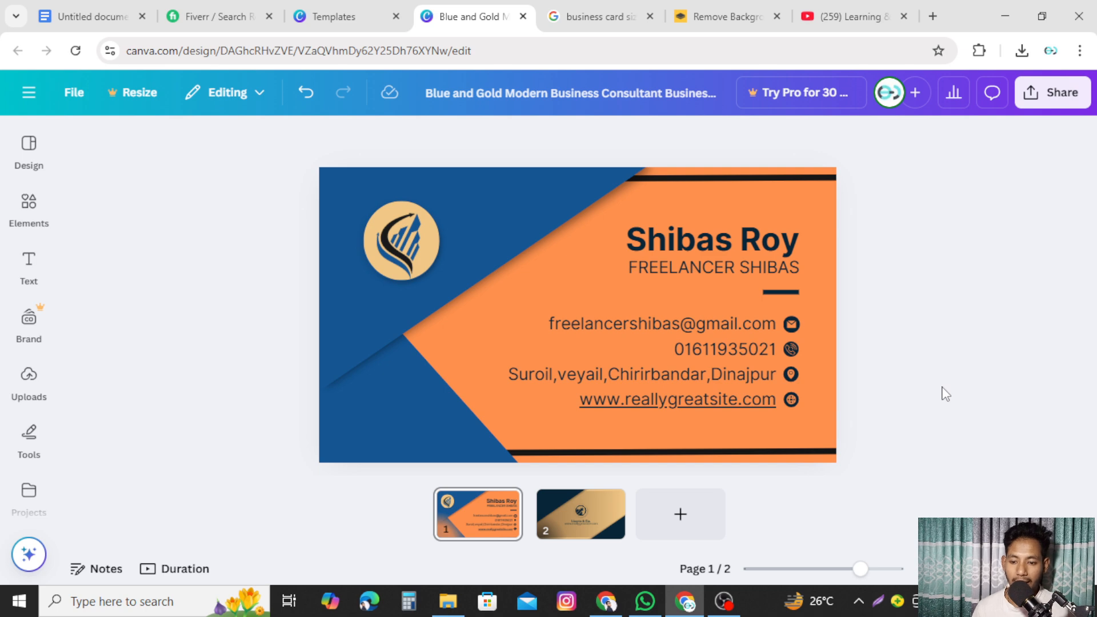